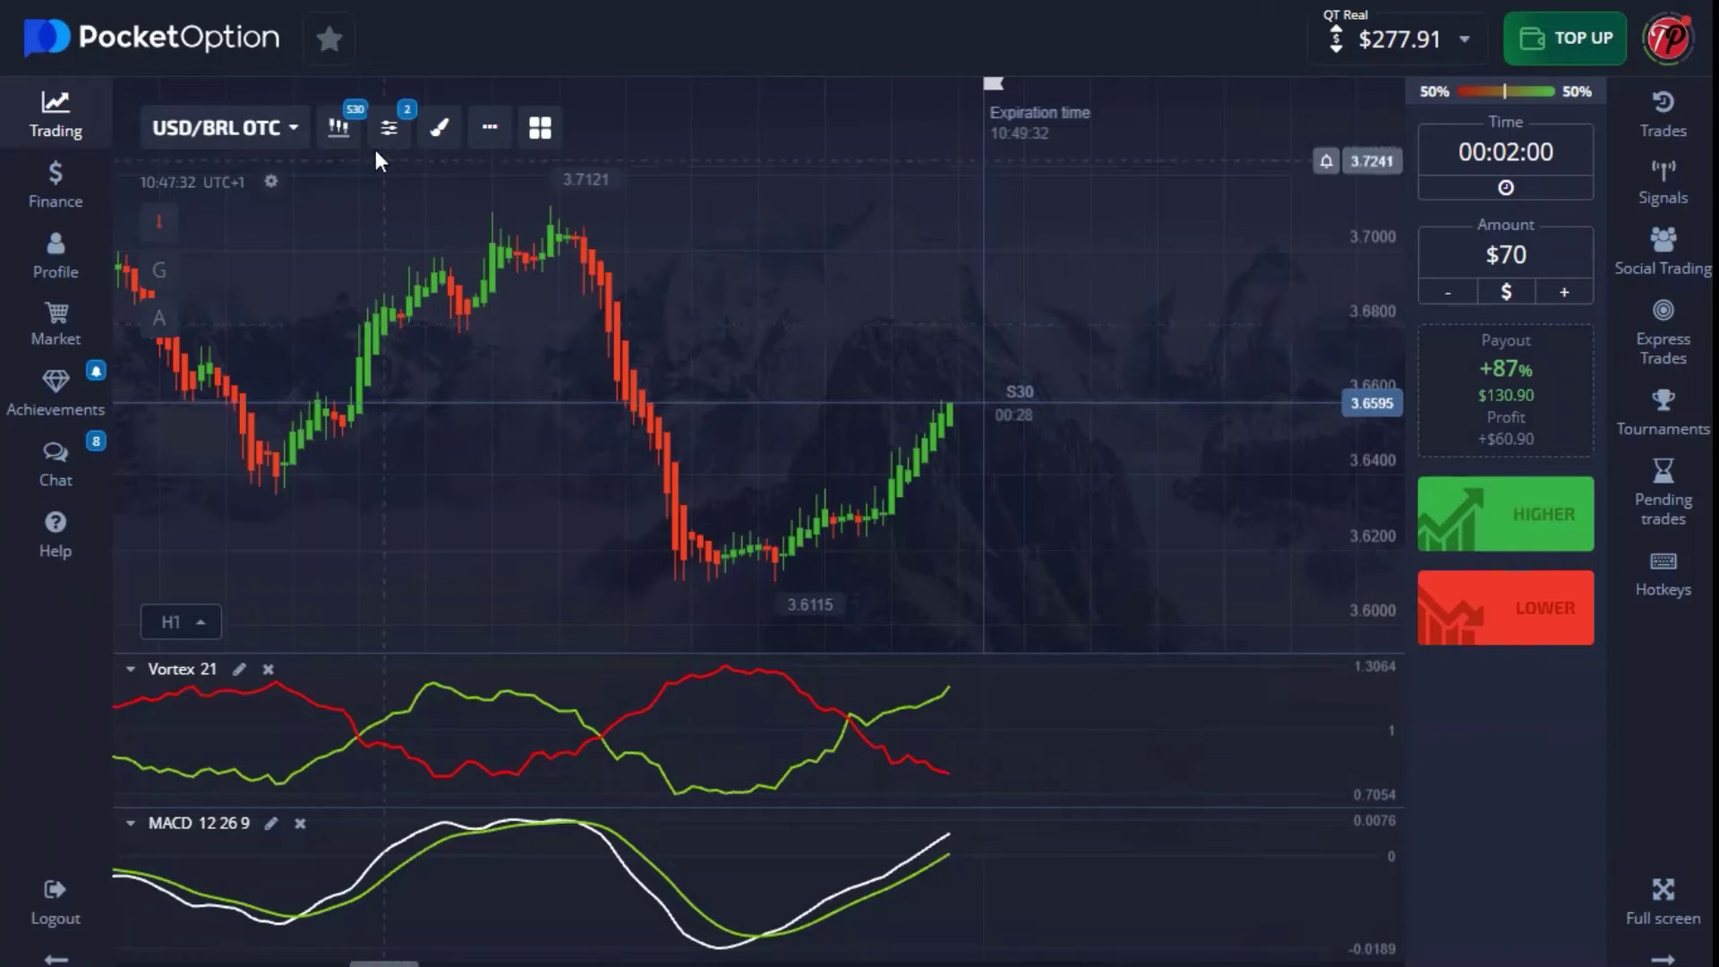
# Step: Confirm 30-second Heiken Ashi candles, then place two $70 Higher trades with Shift+W
pyautogui.click(345, 136)
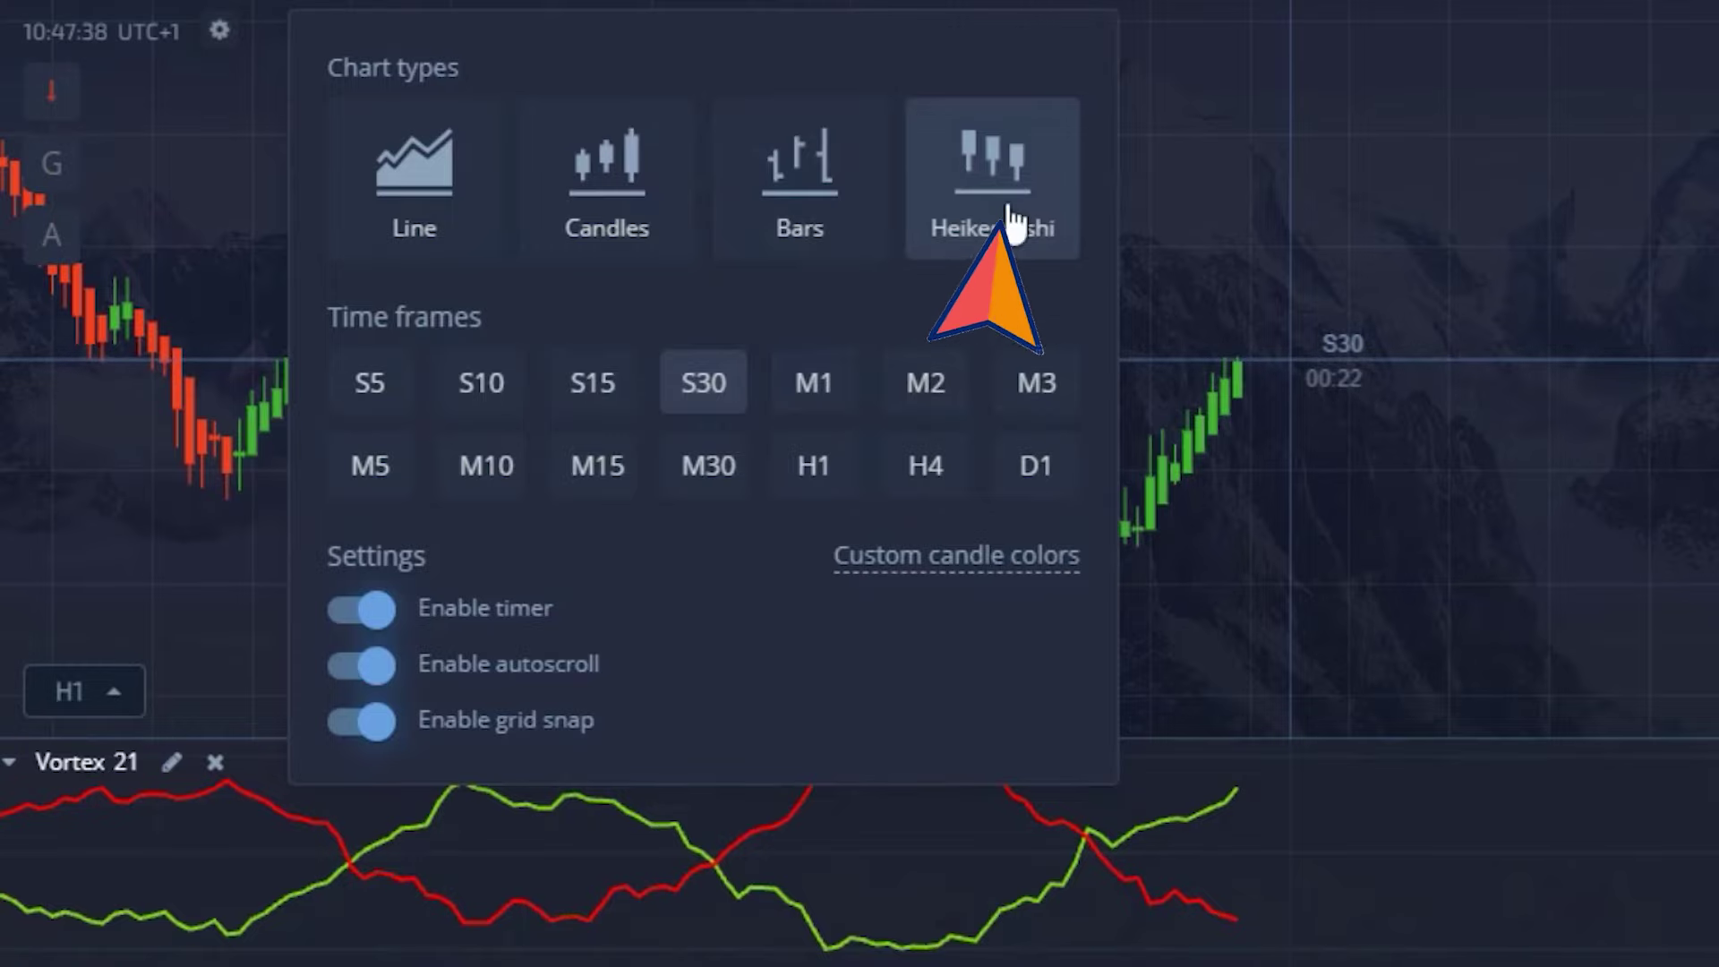
pyautogui.click(1057, 252)
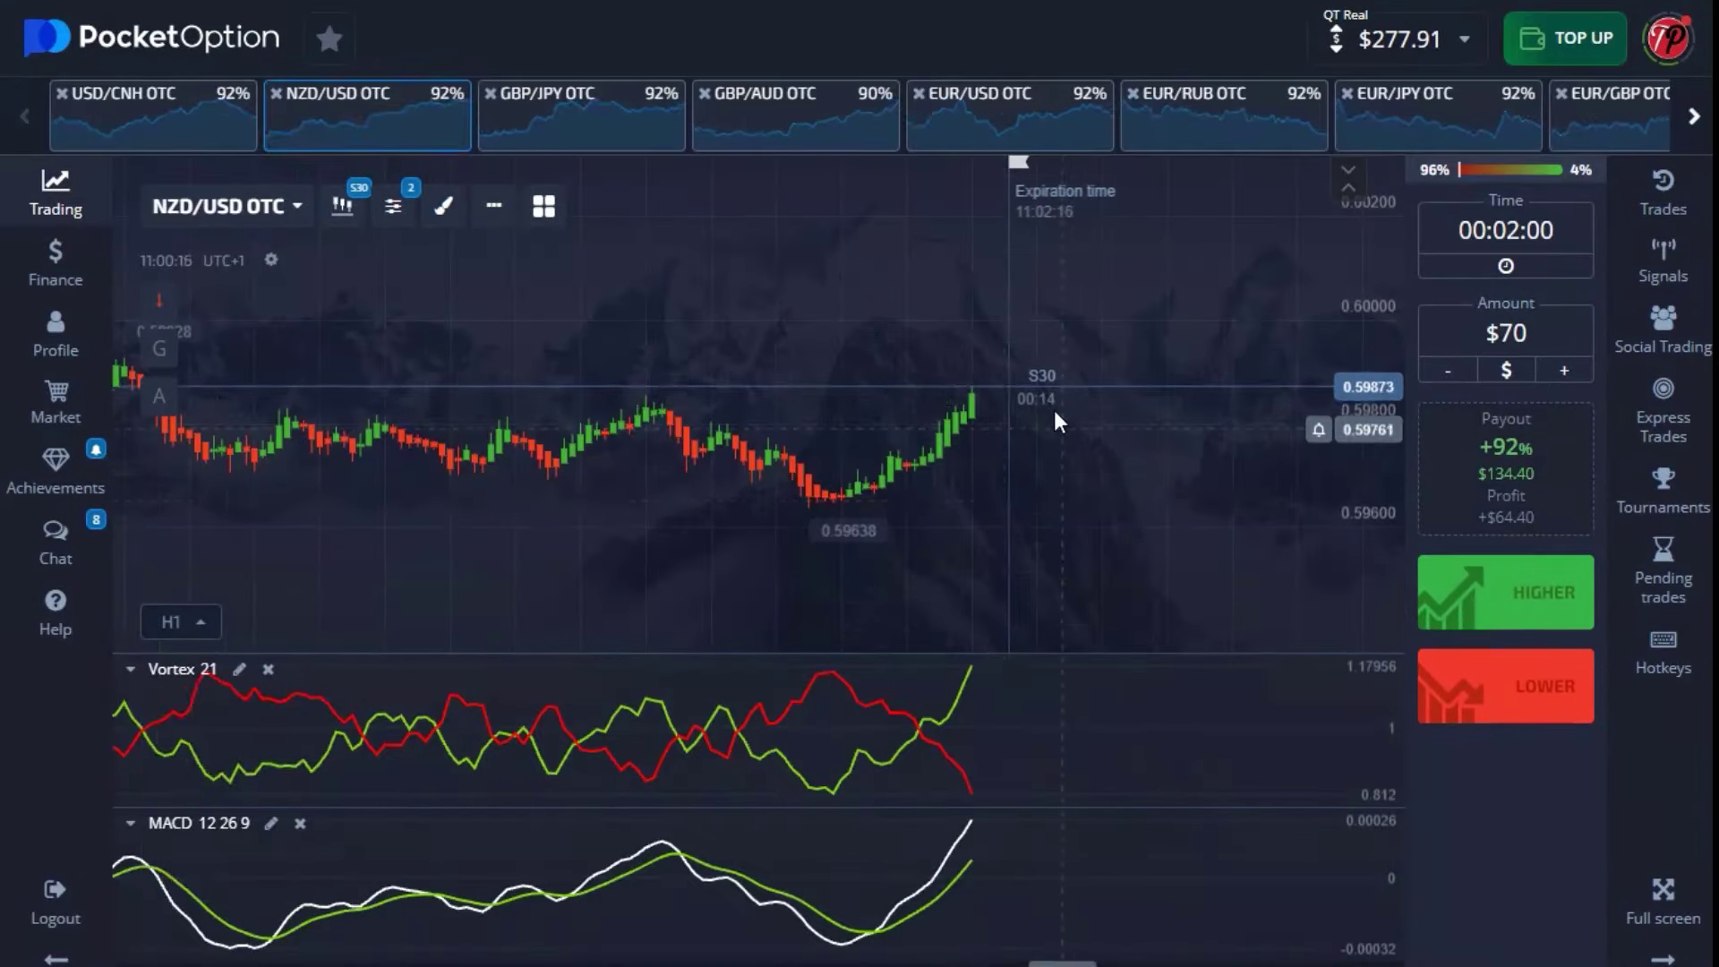
pyautogui.hotkey('shift', 'w')
pyautogui.hotkey('shift', 'w')
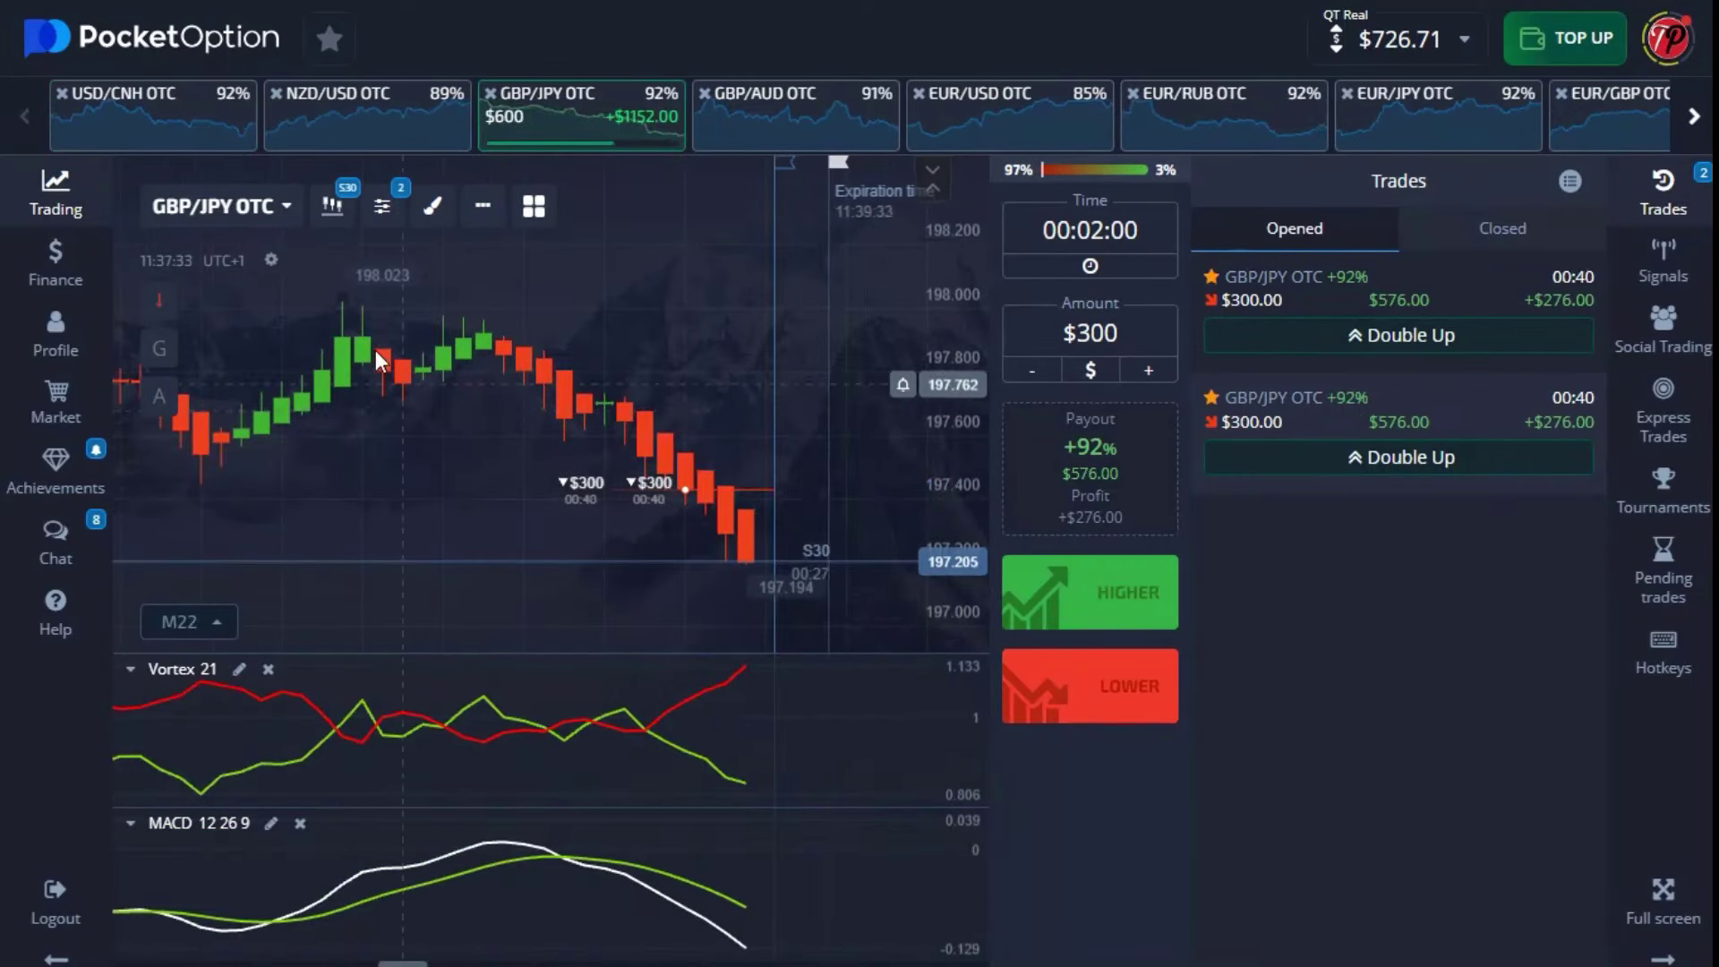
# Step: Scroll back to the USD/BRL OTC chart with its Vortex 21 and MACD panes
pyautogui.scroll(2, 756, 363)
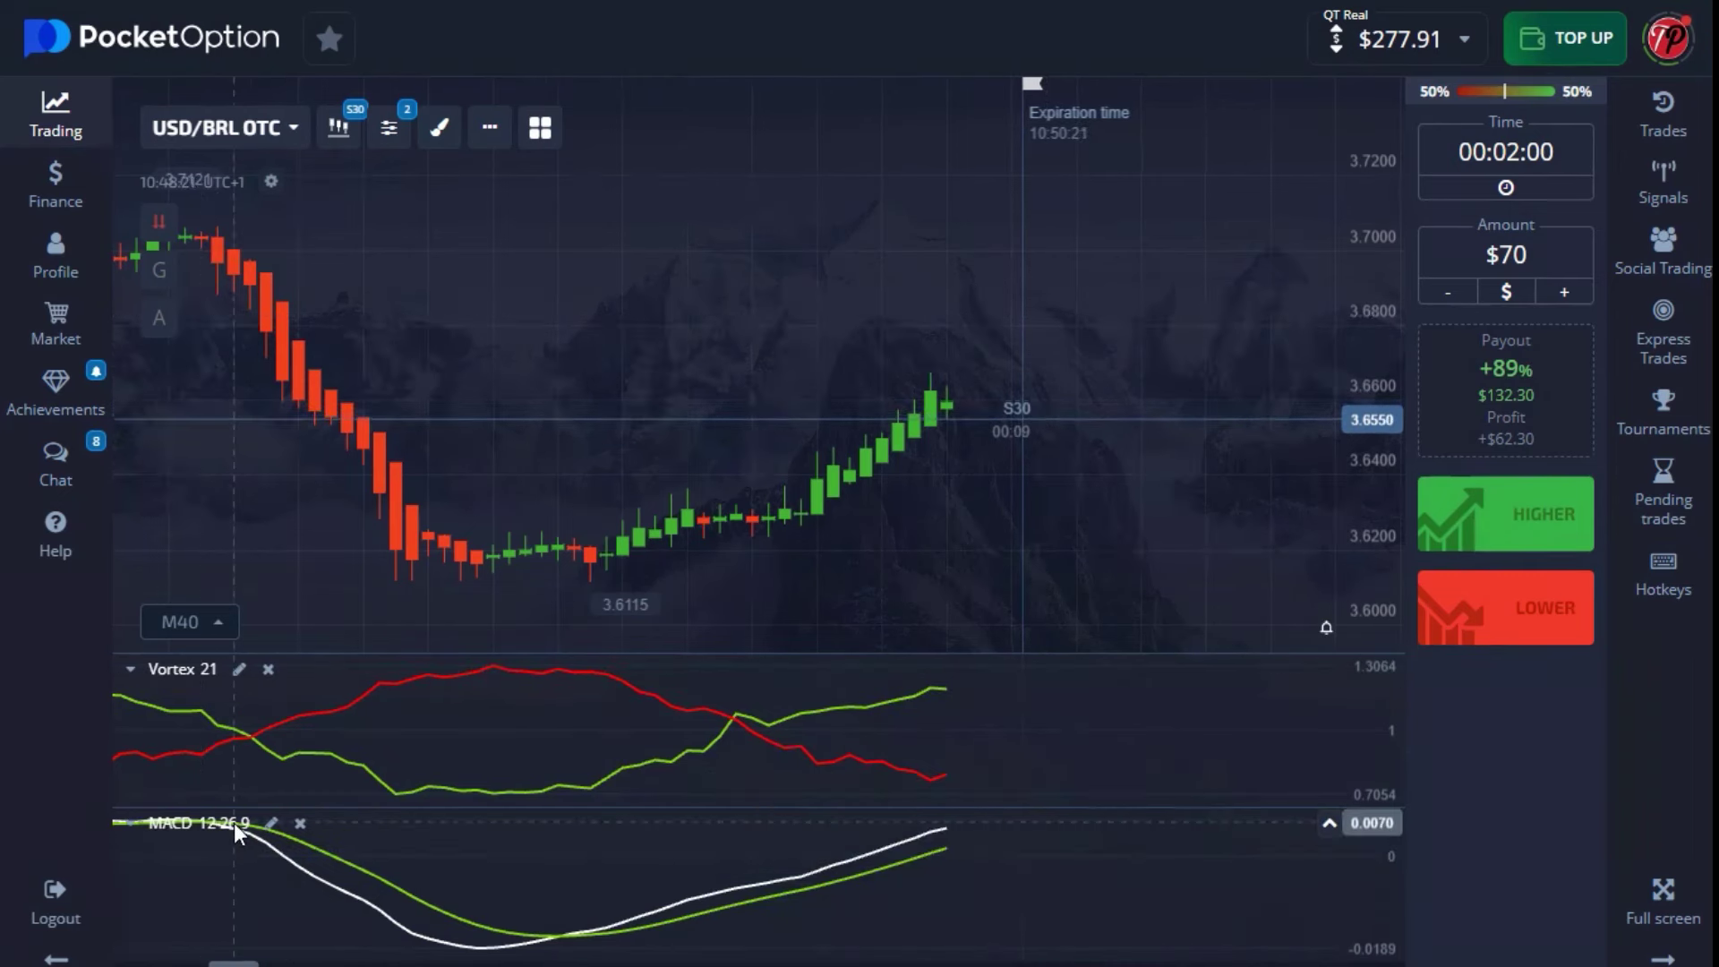
# Step: Keep Vortex at period 21 with green viPlus and red viMinus lines at 2px, and save
pyautogui.click(239, 669)
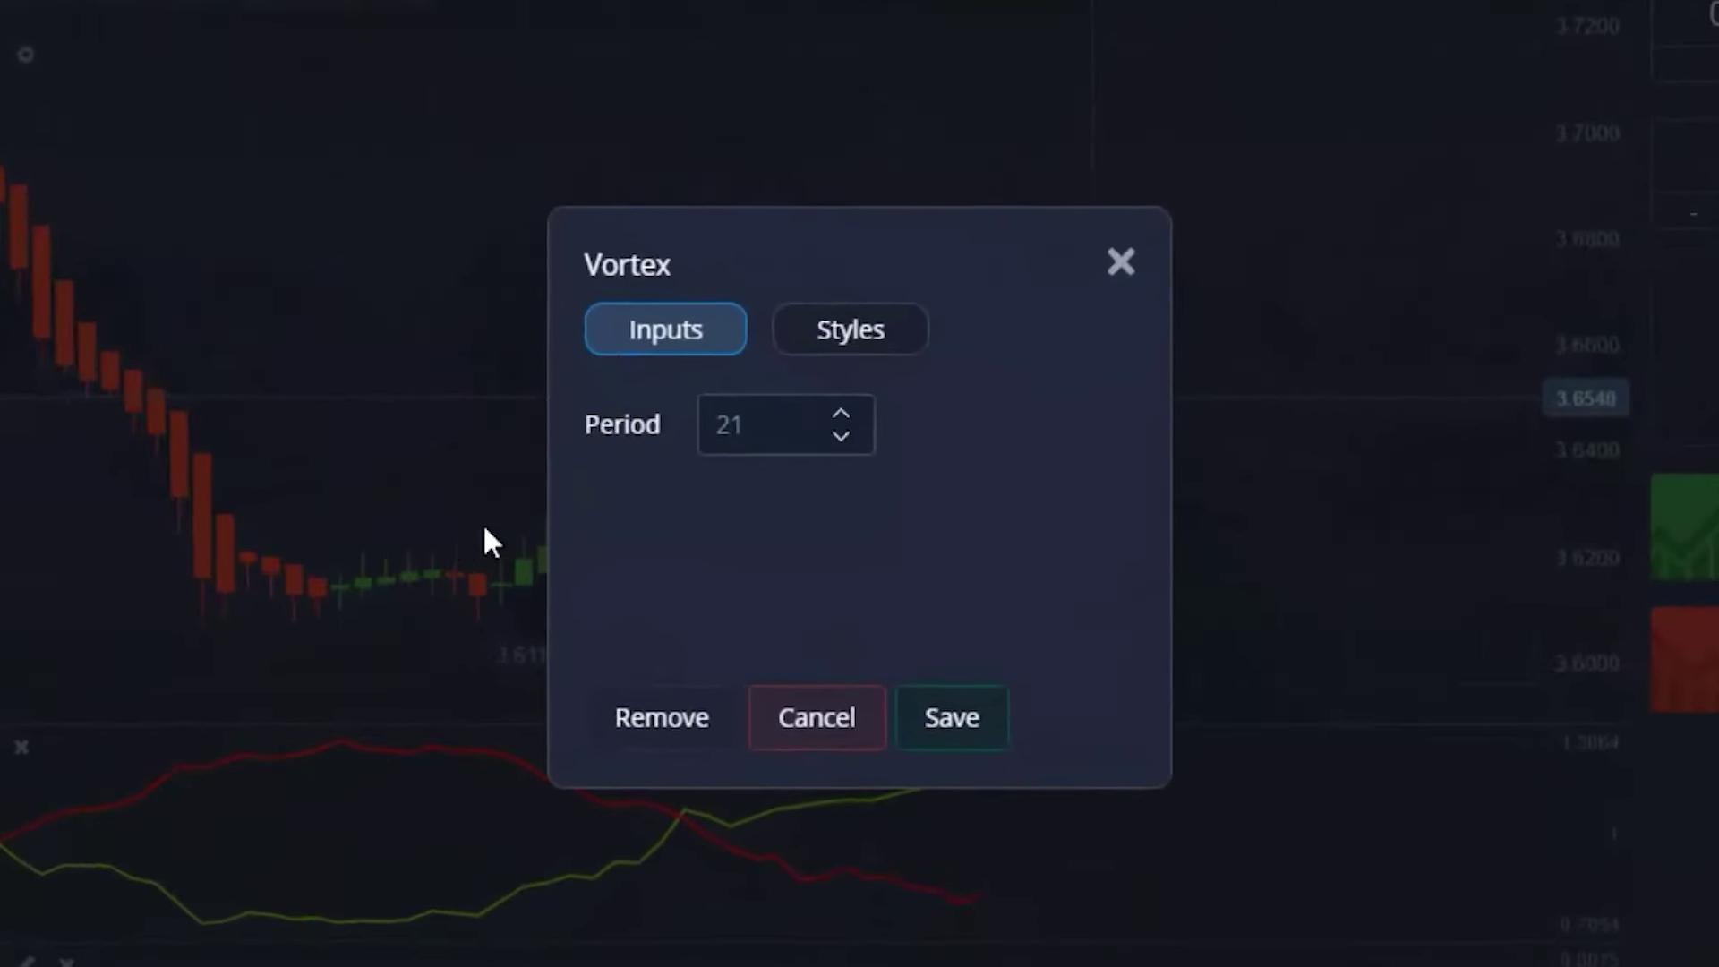
pyautogui.click(850, 329)
pyautogui.click(694, 336)
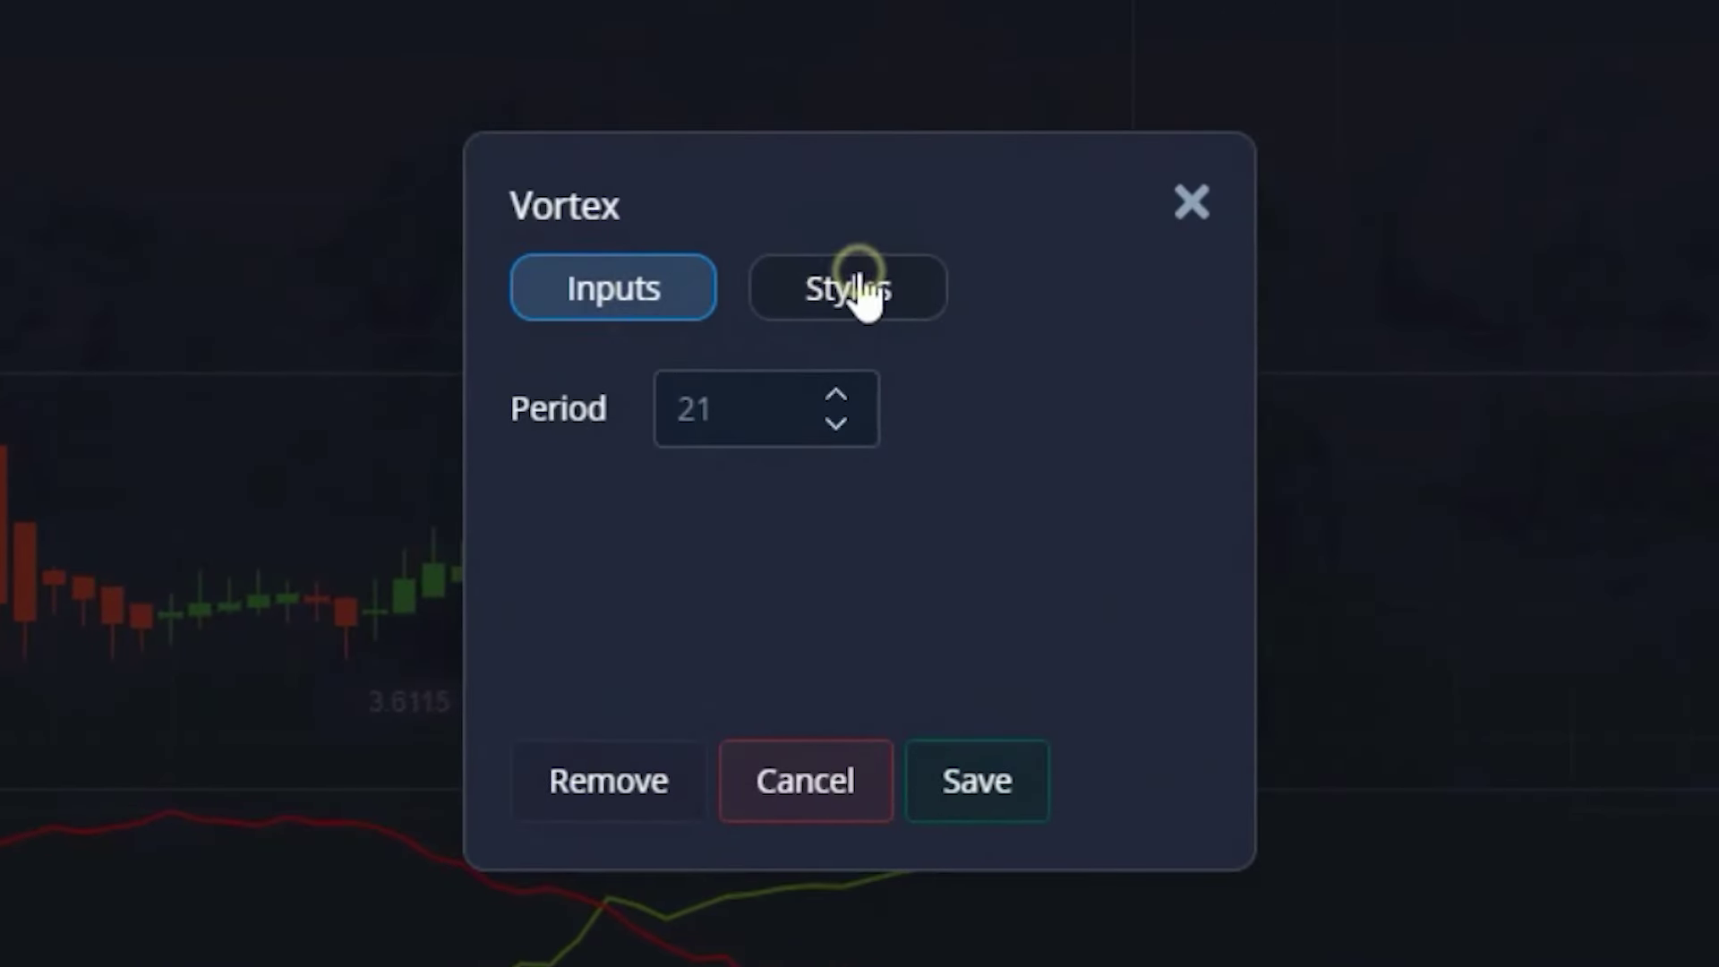
pyautogui.click(858, 289)
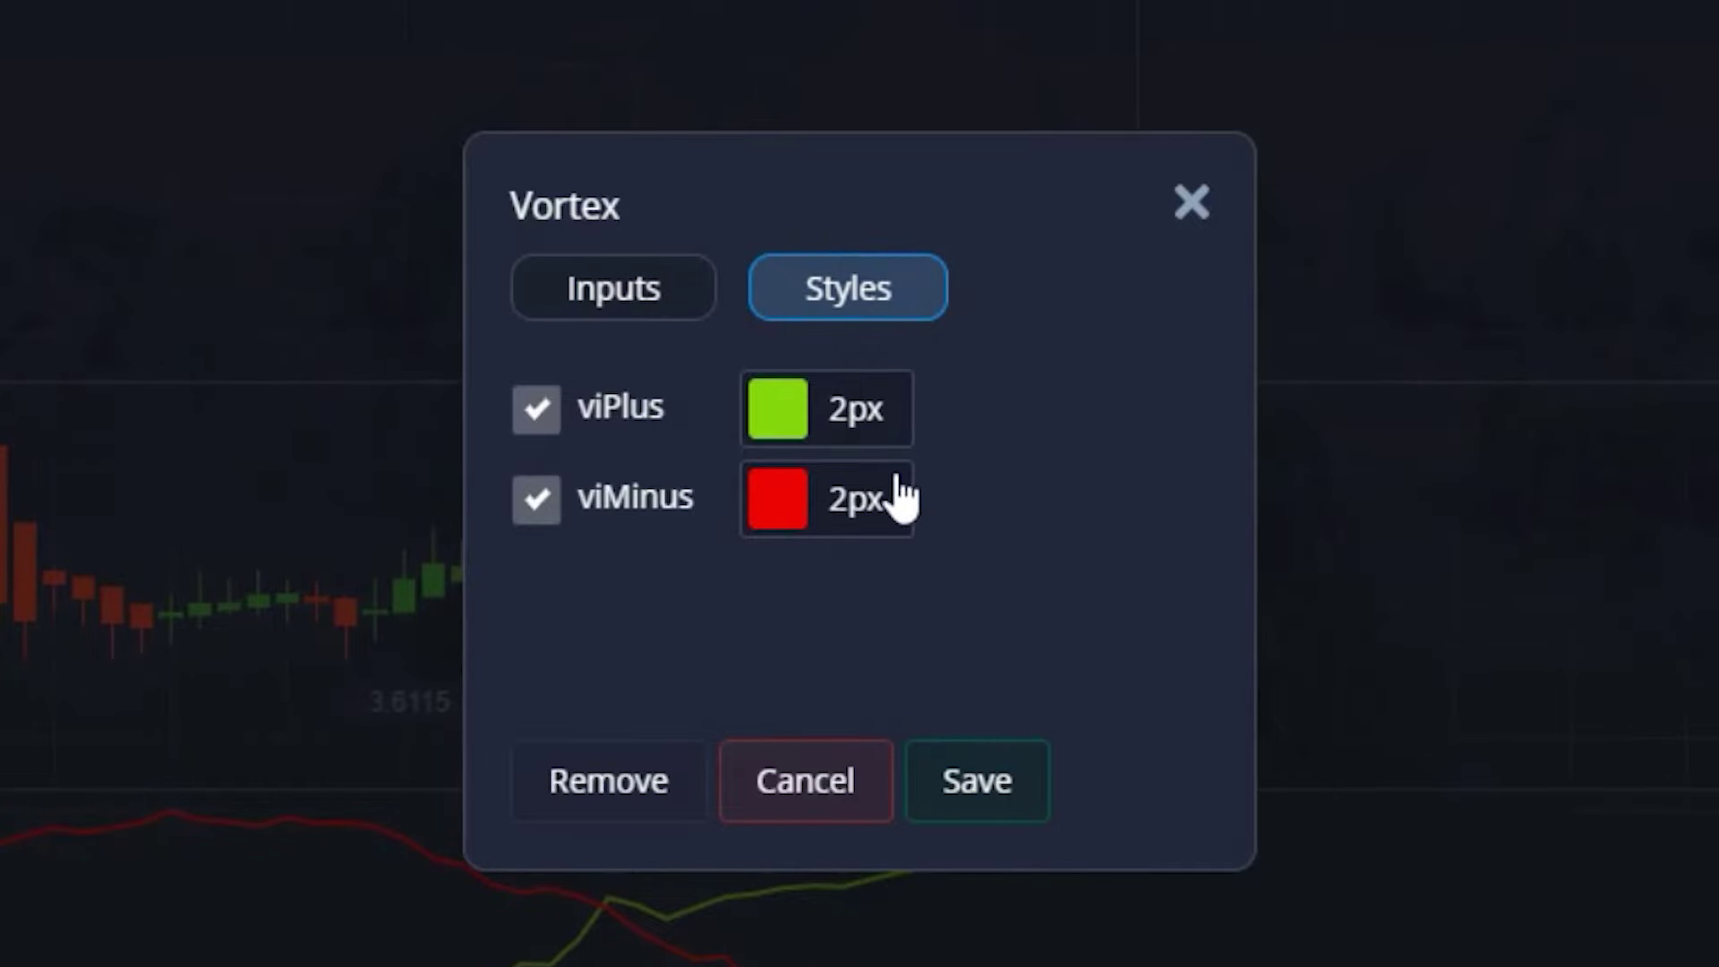
pyautogui.click(977, 780)
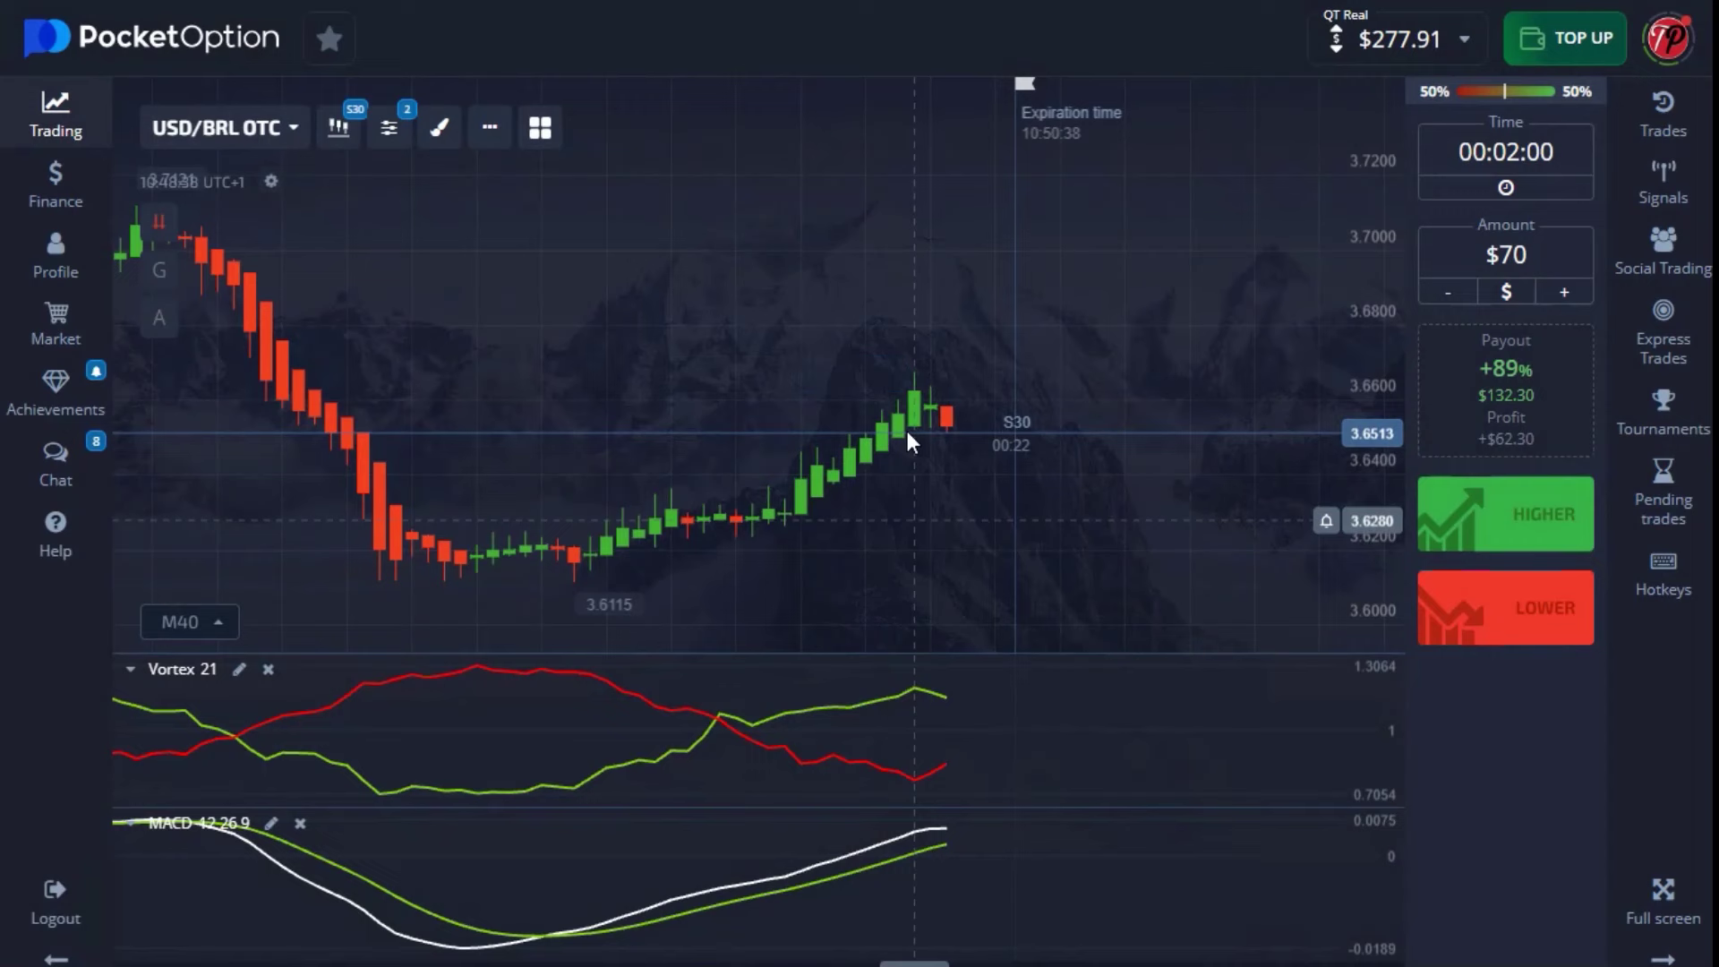
# Step: Set MACD to 12/26/9, hide the histogram, make macd white and signal green, and save
pyautogui.click(270, 823)
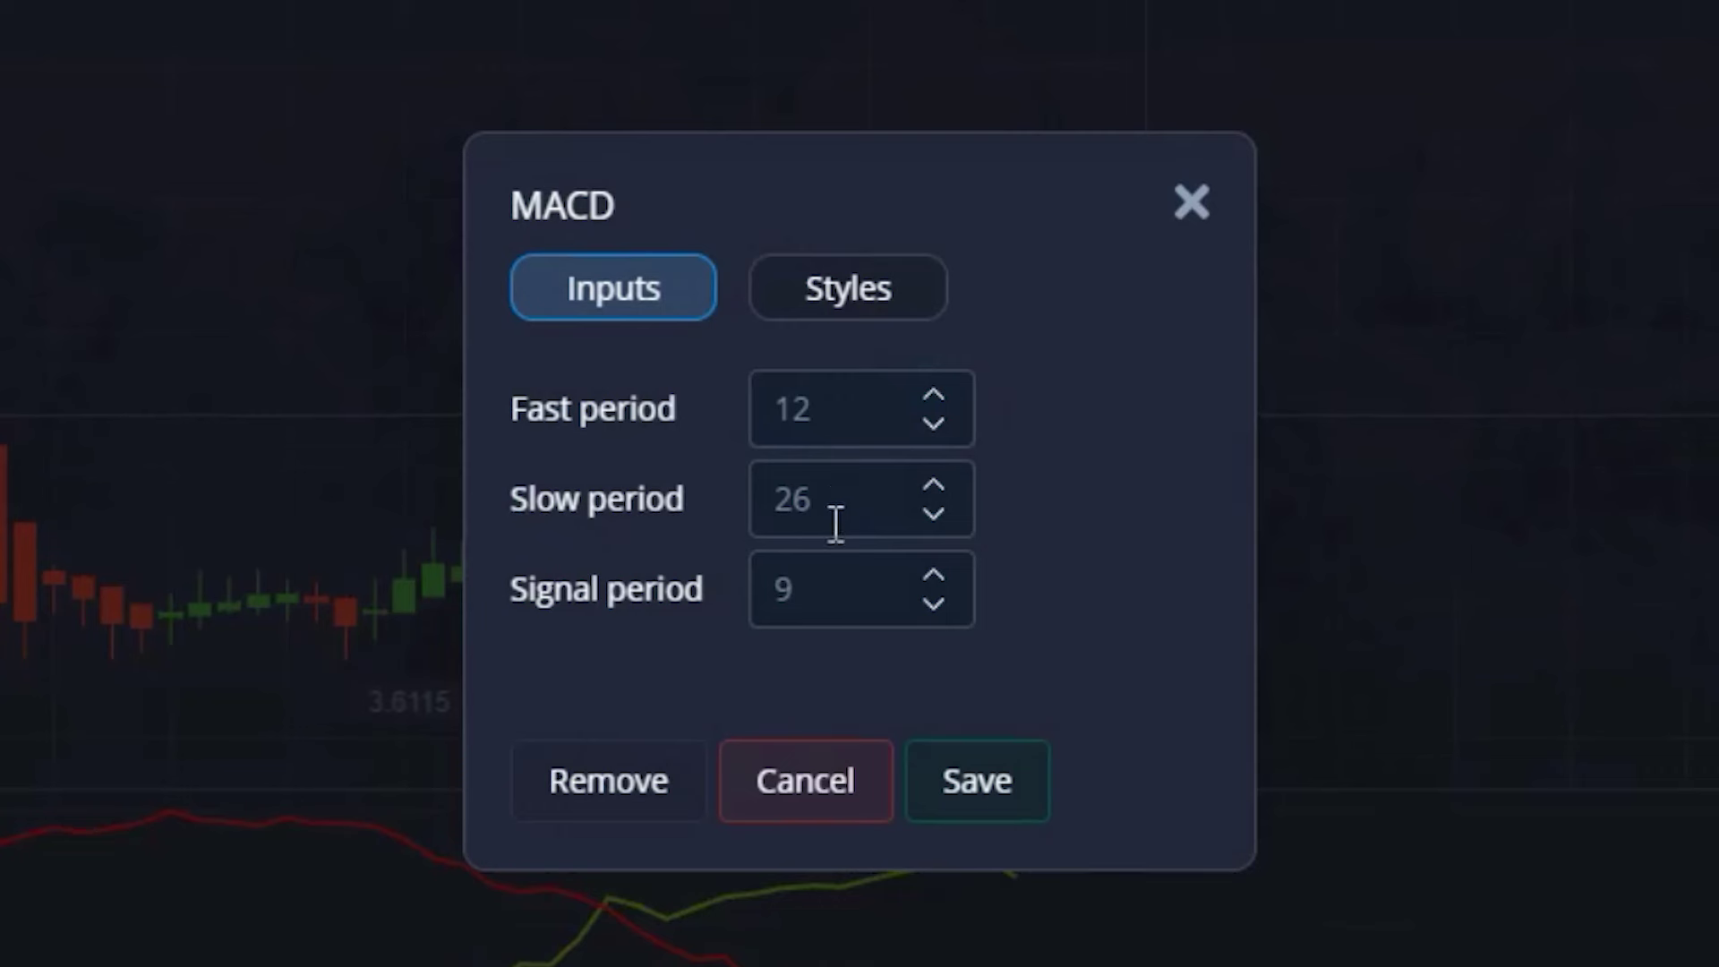
pyautogui.click(856, 306)
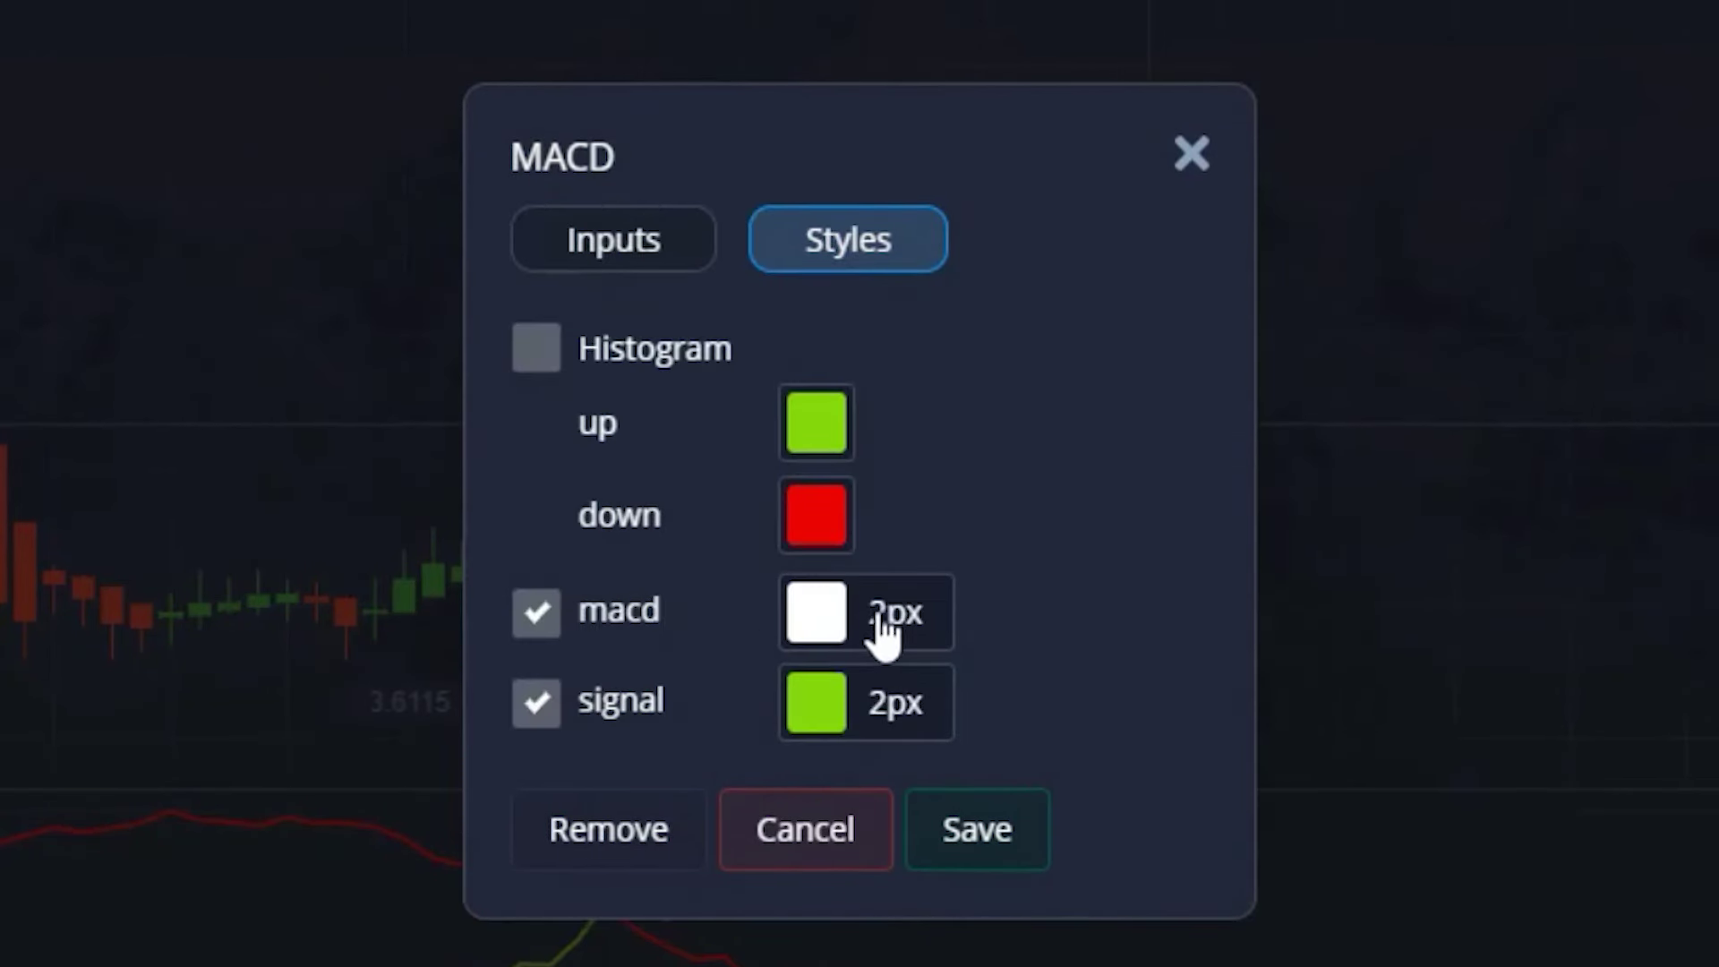
pyautogui.click(927, 609)
pyautogui.click(1044, 519)
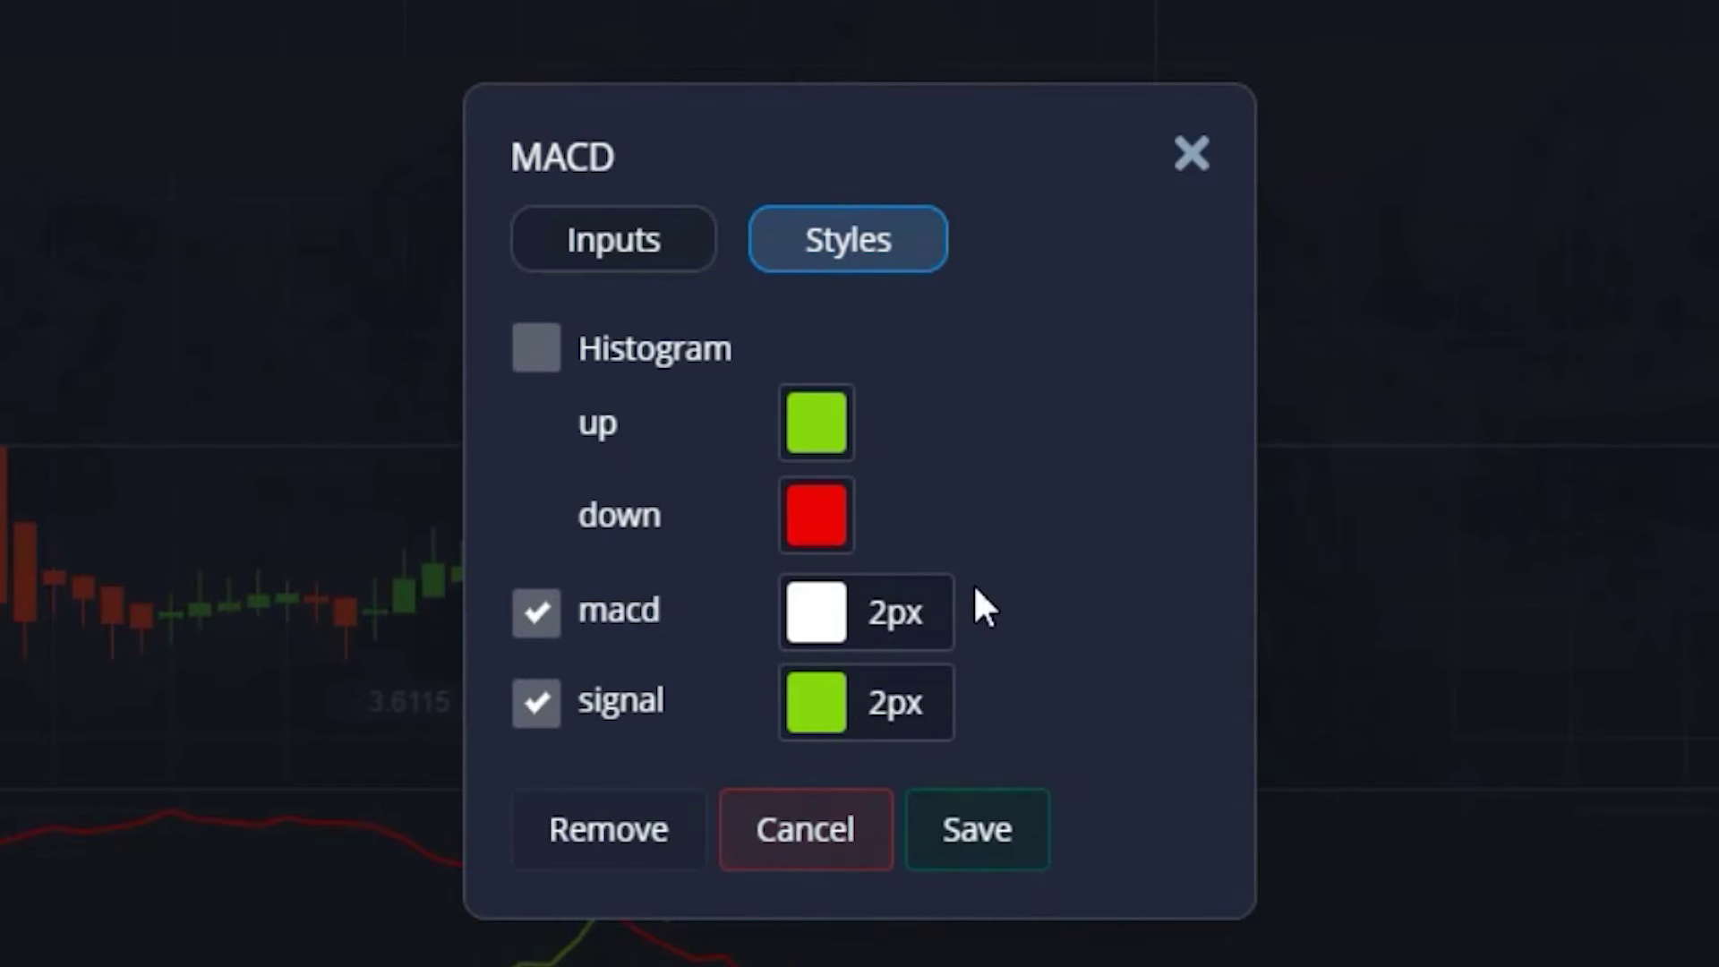
pyautogui.click(977, 829)
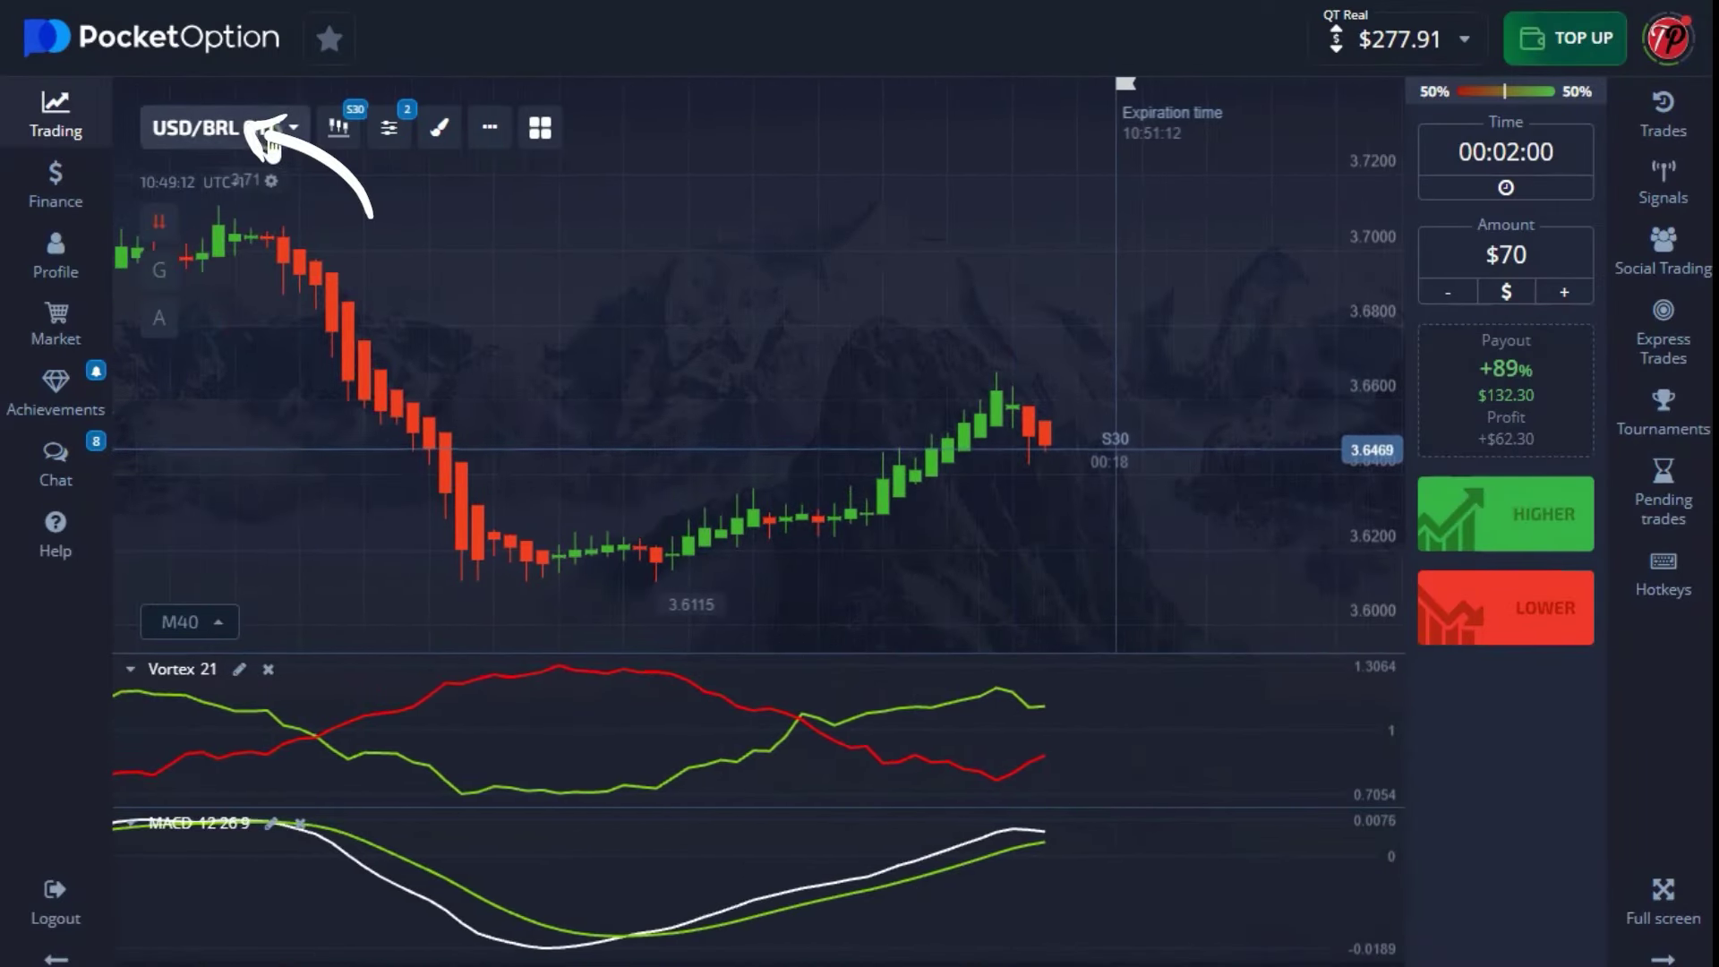
# Step: Star AUD/CAD, AUD/CHF, AUD/NZD, AUD/USD, CAD/CHF and CHF/JPY OTC as favourites
pyautogui.click(220, 128)
pyautogui.scroll(2, 421, 367)
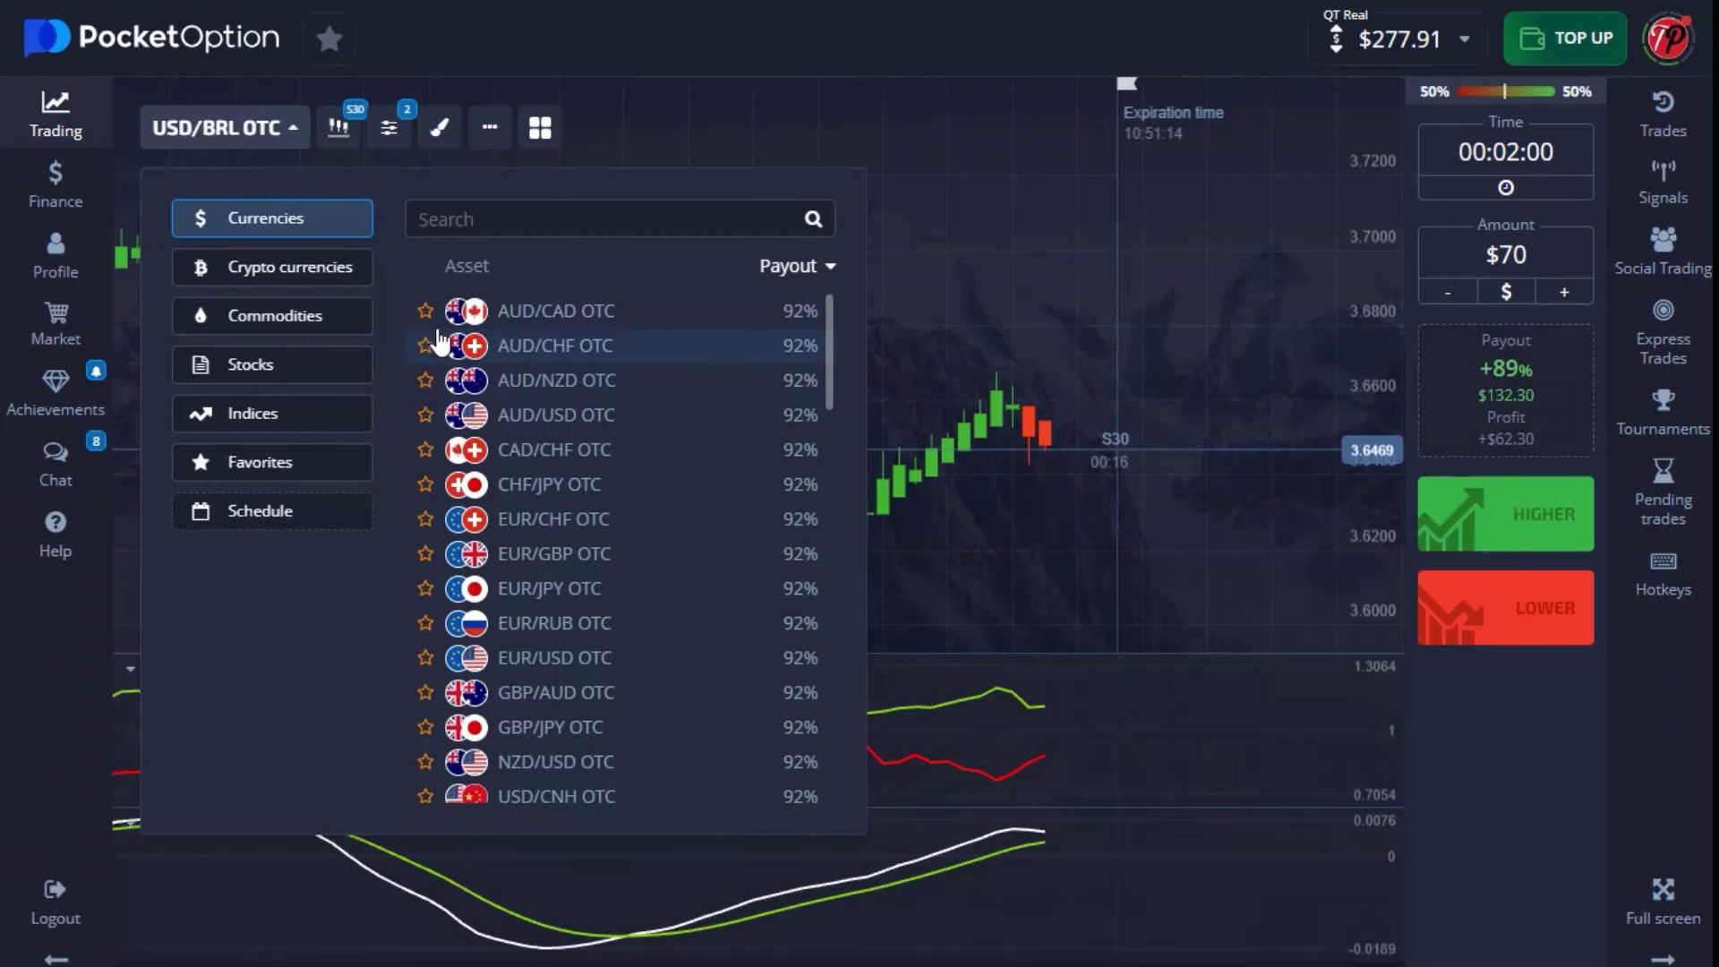
pyautogui.click(426, 311)
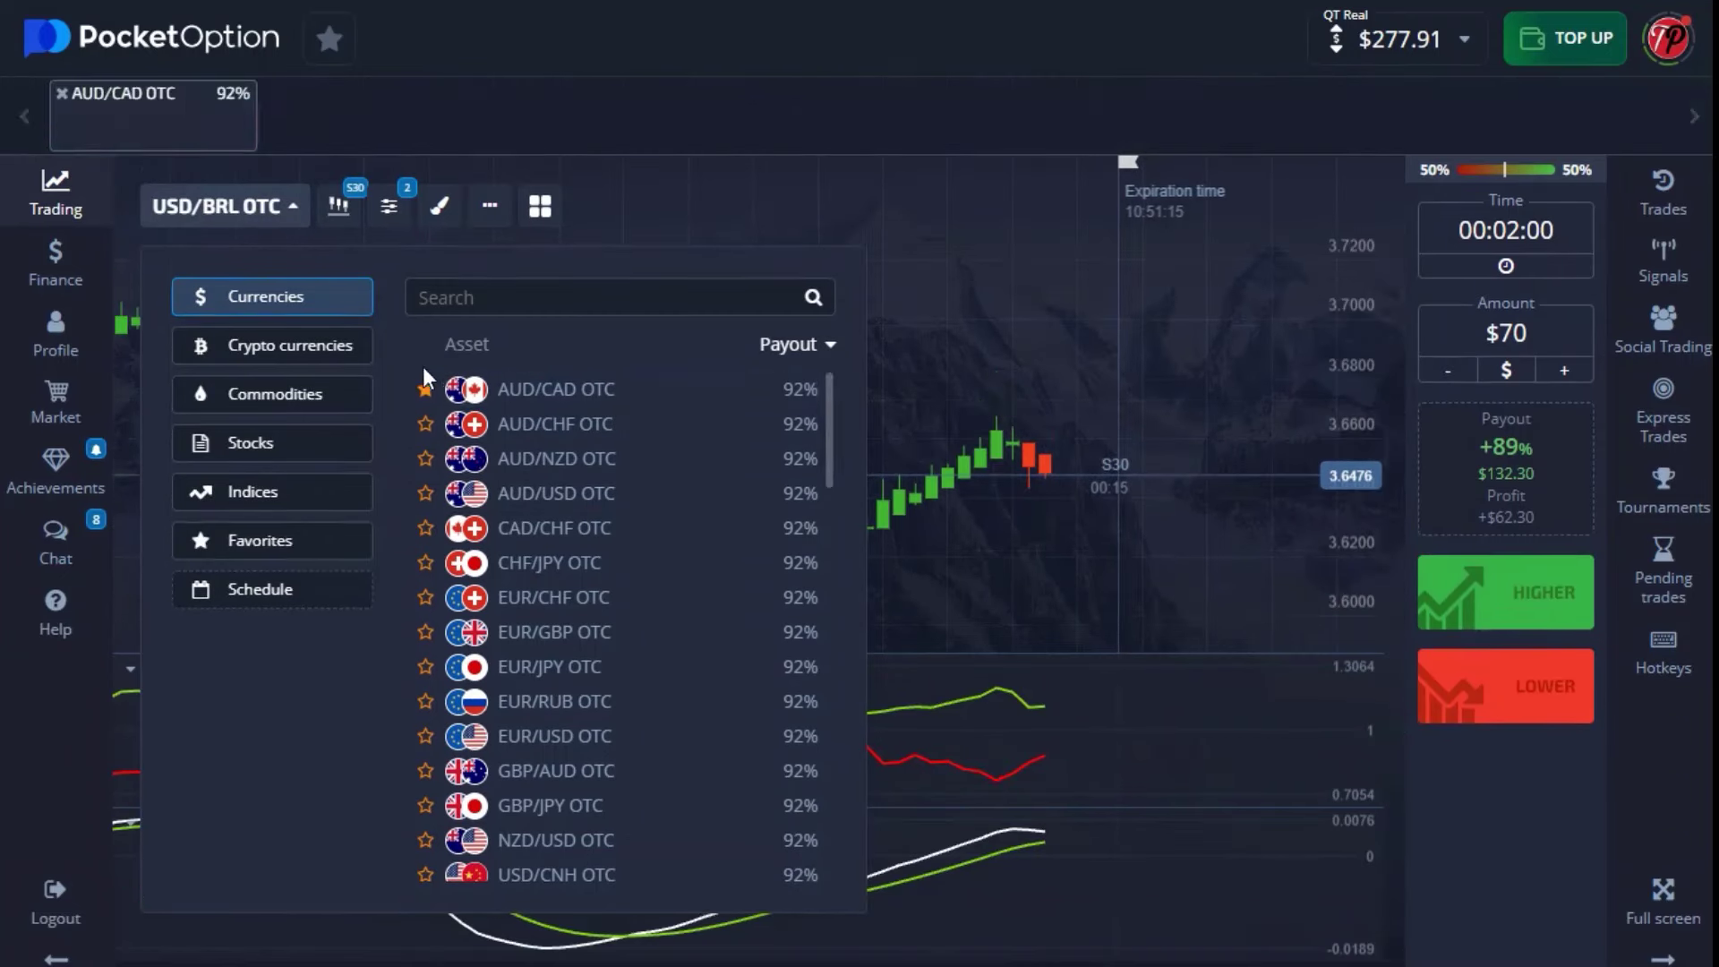
pyautogui.click(425, 423)
pyautogui.click(426, 458)
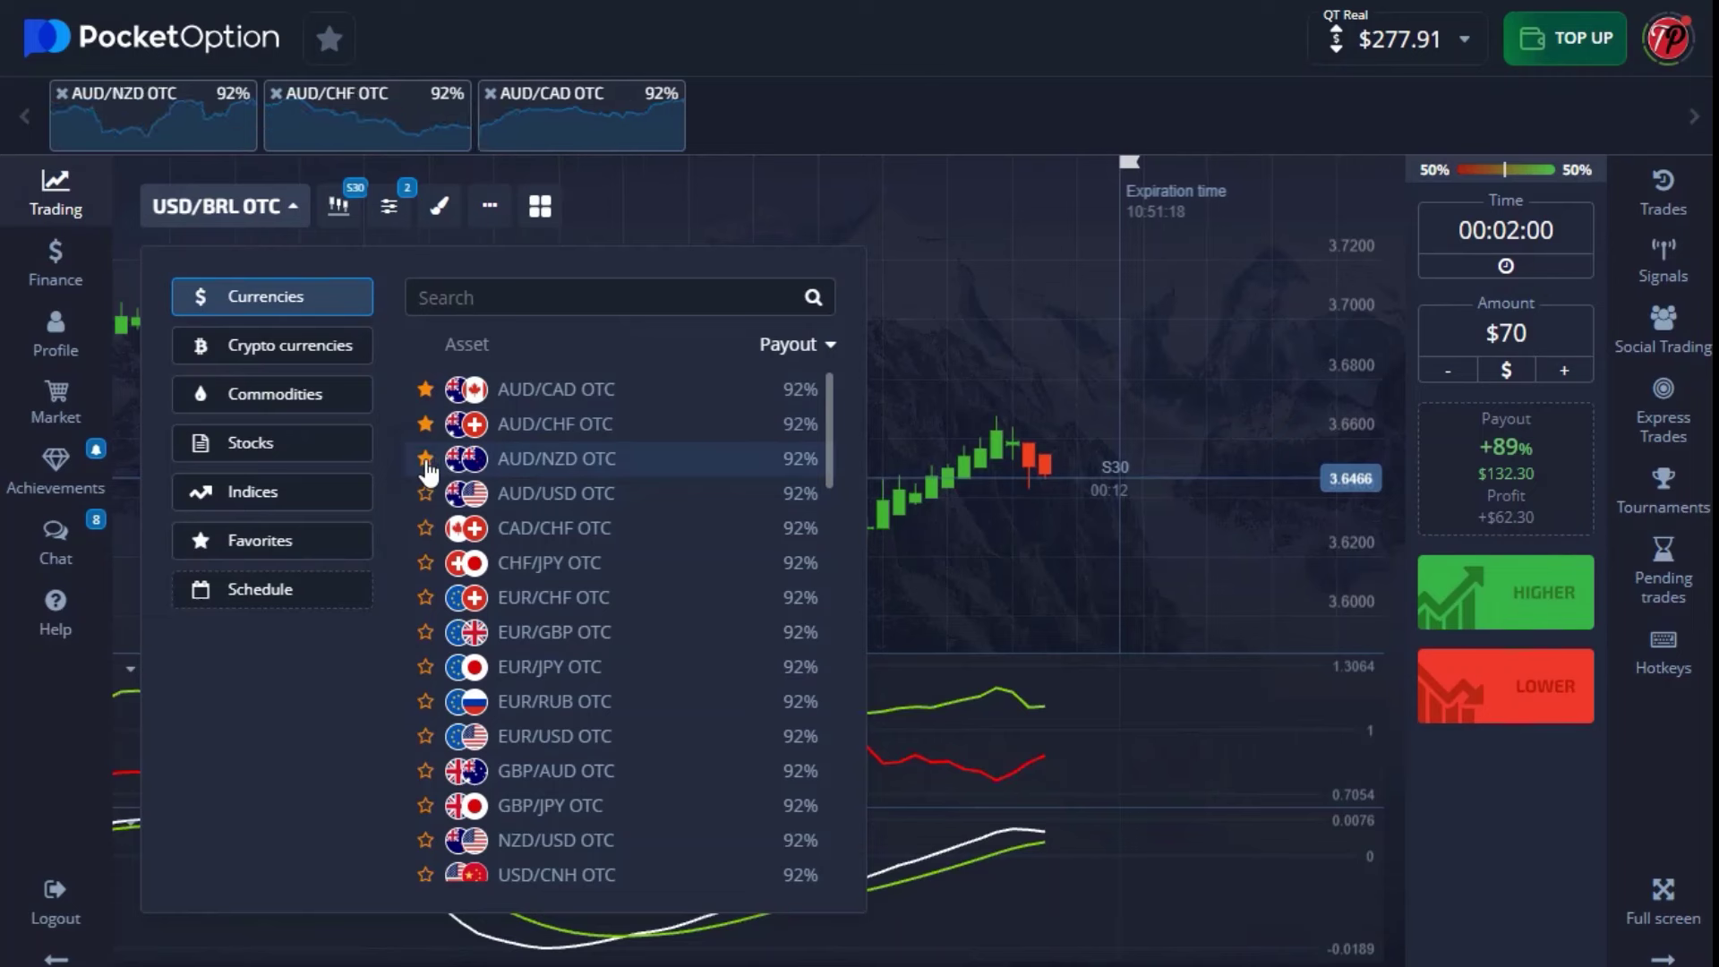
pyautogui.click(425, 493)
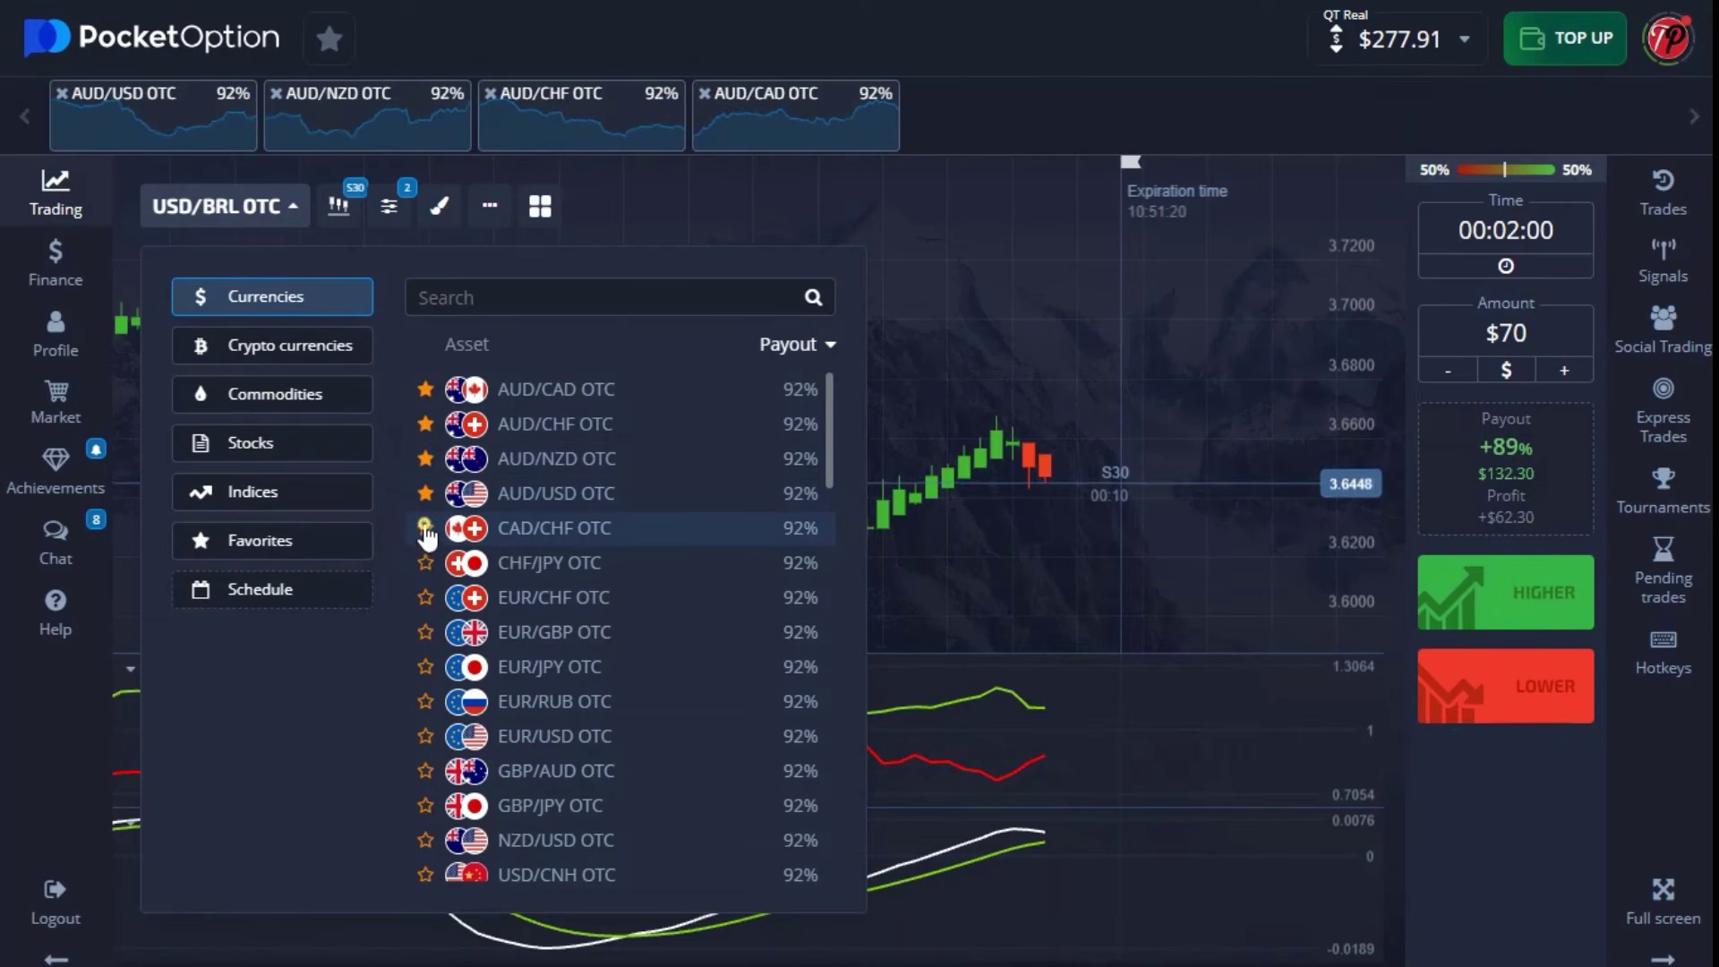
pyautogui.click(425, 528)
pyautogui.click(426, 562)
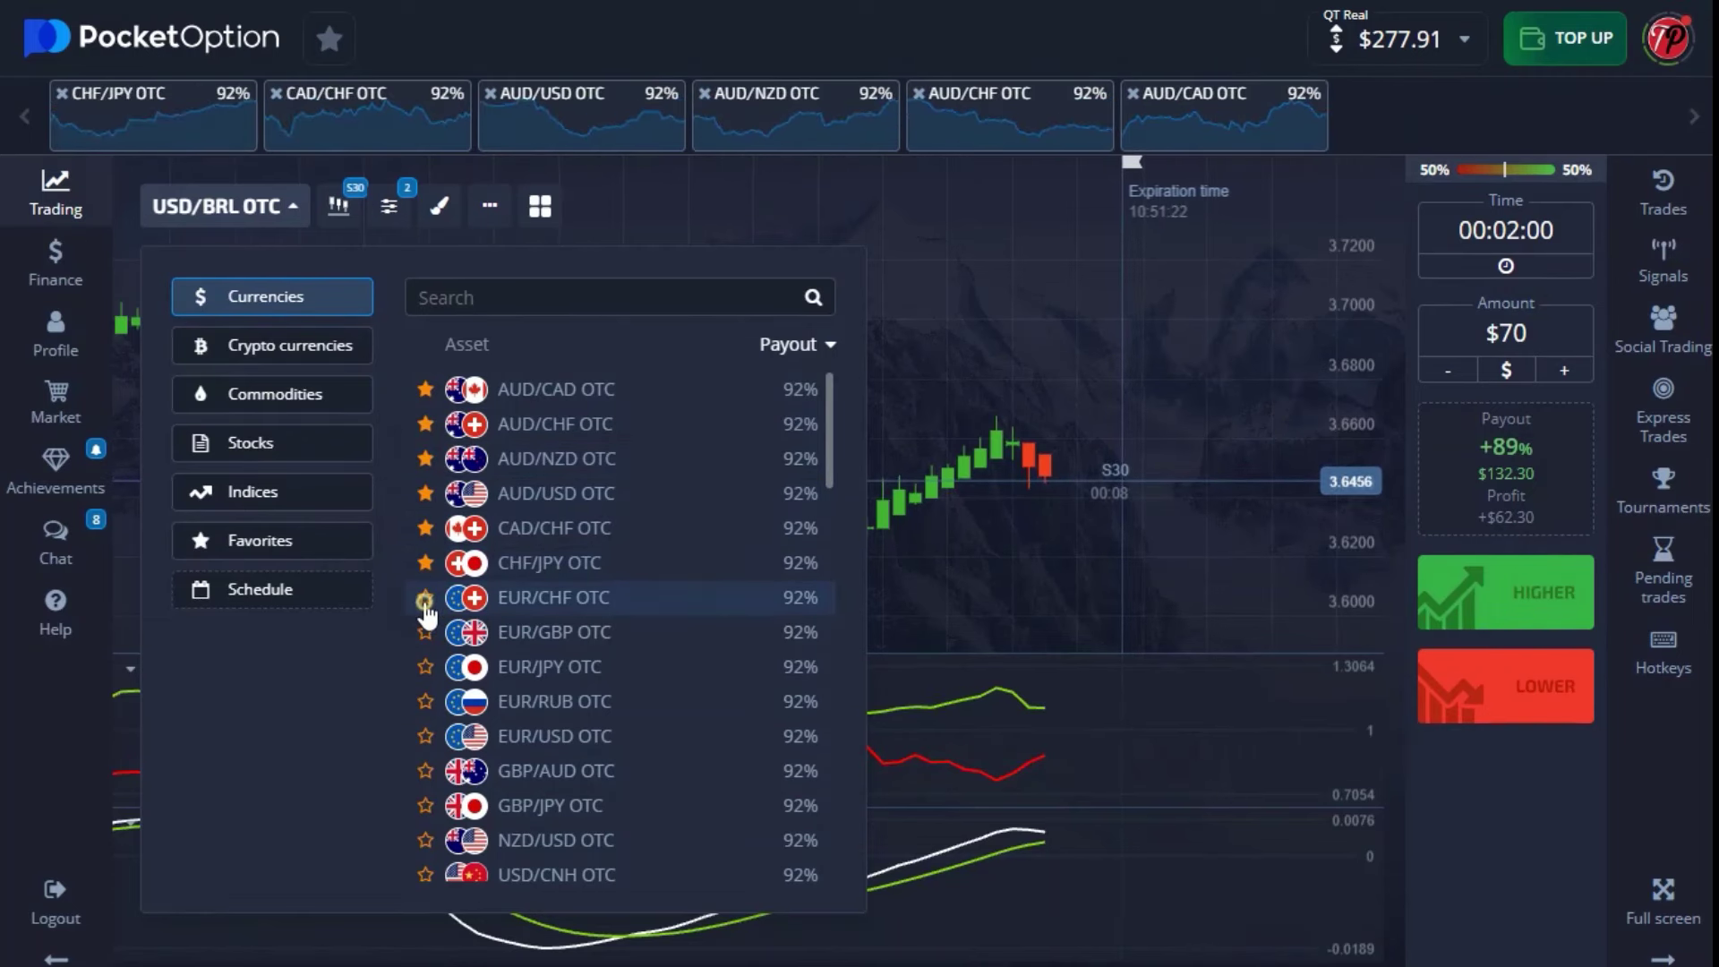
# Step: Star EUR/CHF, EUR/GBP, EUR/JPY, EUR/RUB, EUR/USD, GBP/AUD, GBP/JPY, NZD/USD and USD/CNH OTC
pyautogui.click(425, 597)
pyautogui.click(425, 632)
pyautogui.click(425, 667)
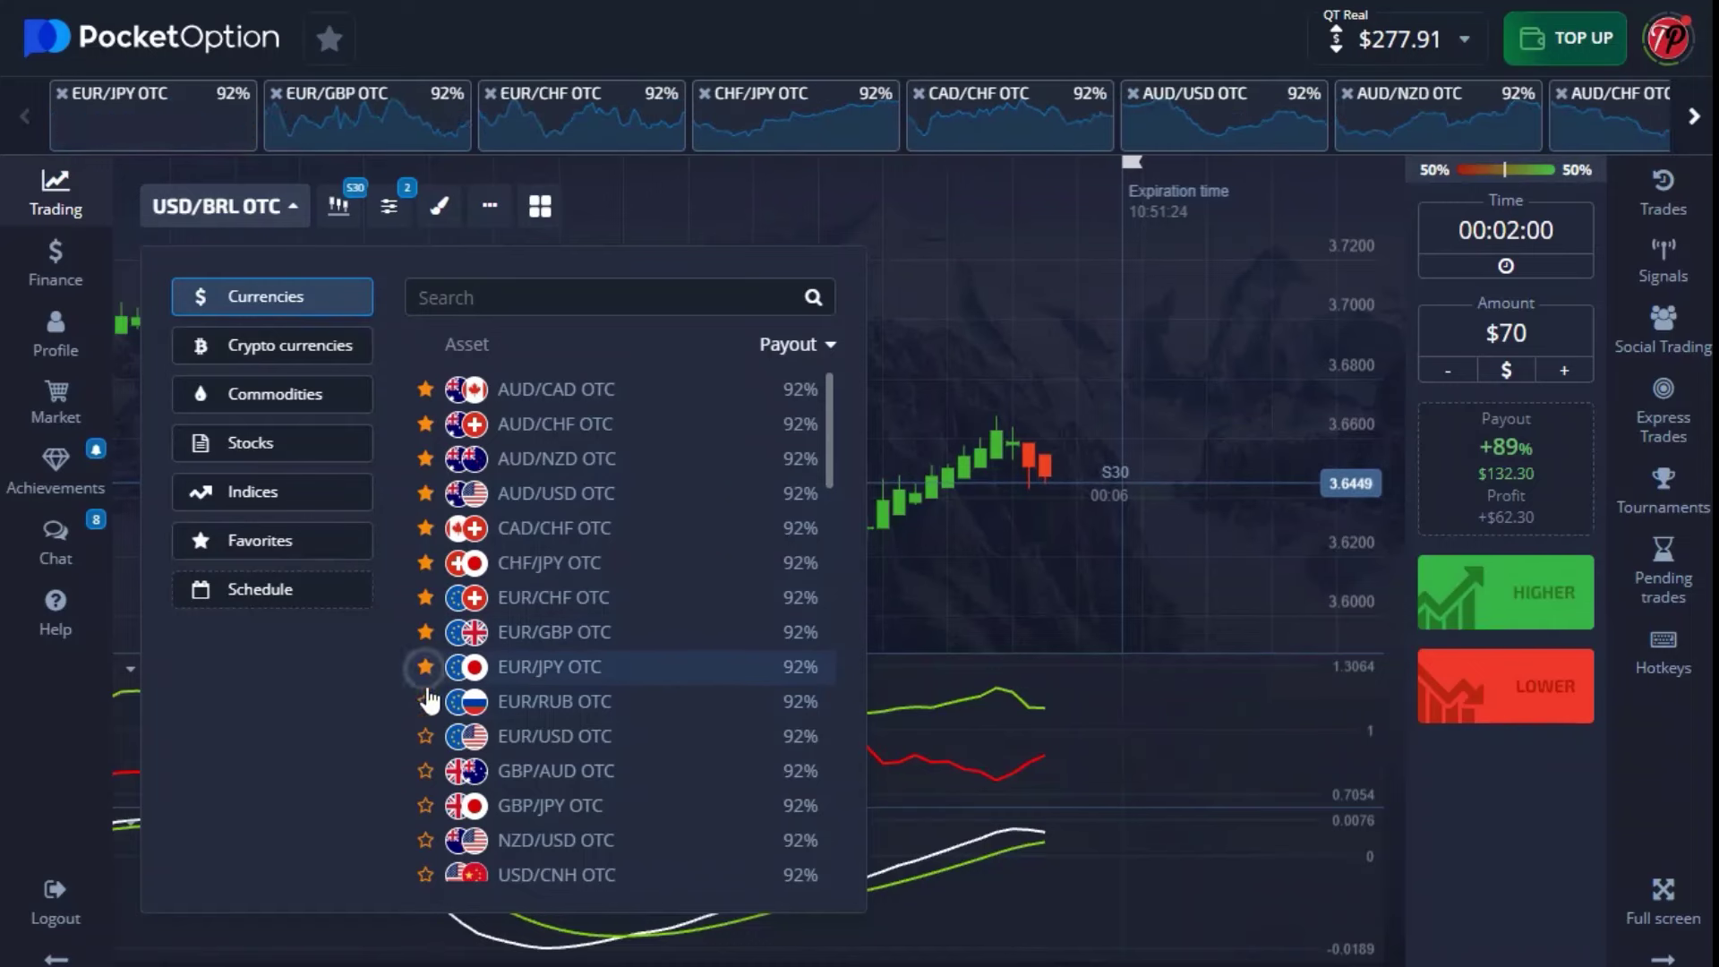
pyautogui.click(425, 702)
pyautogui.click(426, 737)
pyautogui.click(425, 771)
pyautogui.click(426, 805)
pyautogui.click(425, 840)
pyautogui.click(425, 875)
pyautogui.click(1082, 583)
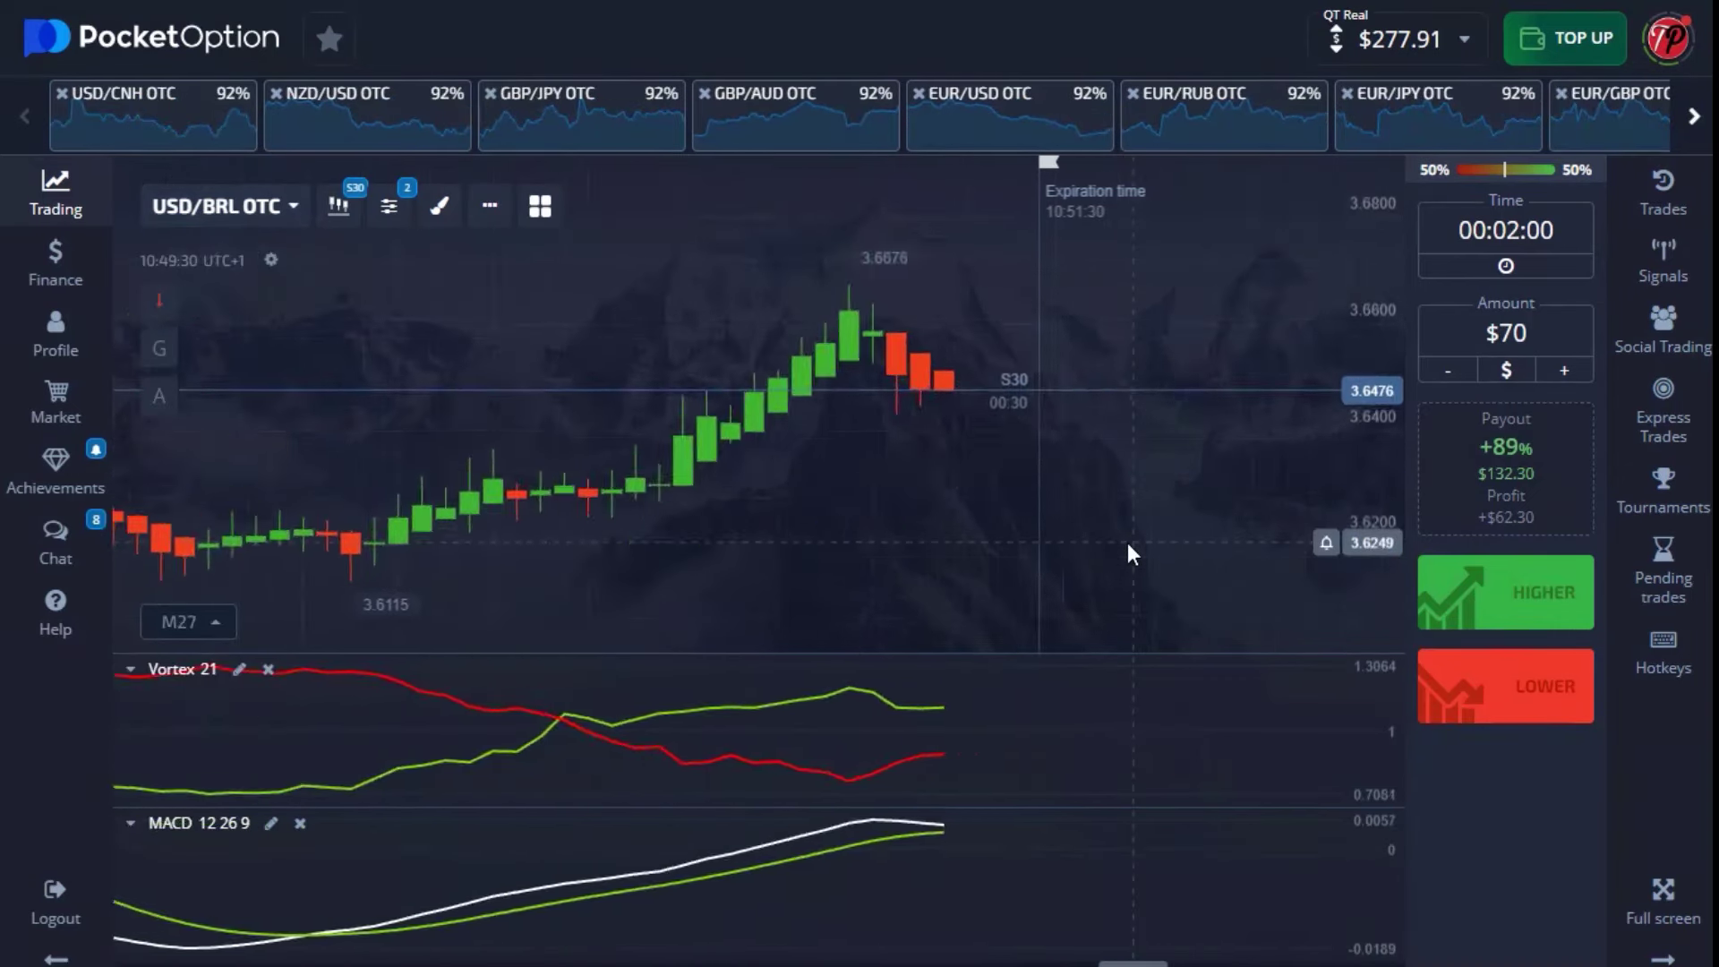
# Step: Switch to the NZD/USD OTC favourite and place $70 Higher trades
pyautogui.click(355, 109)
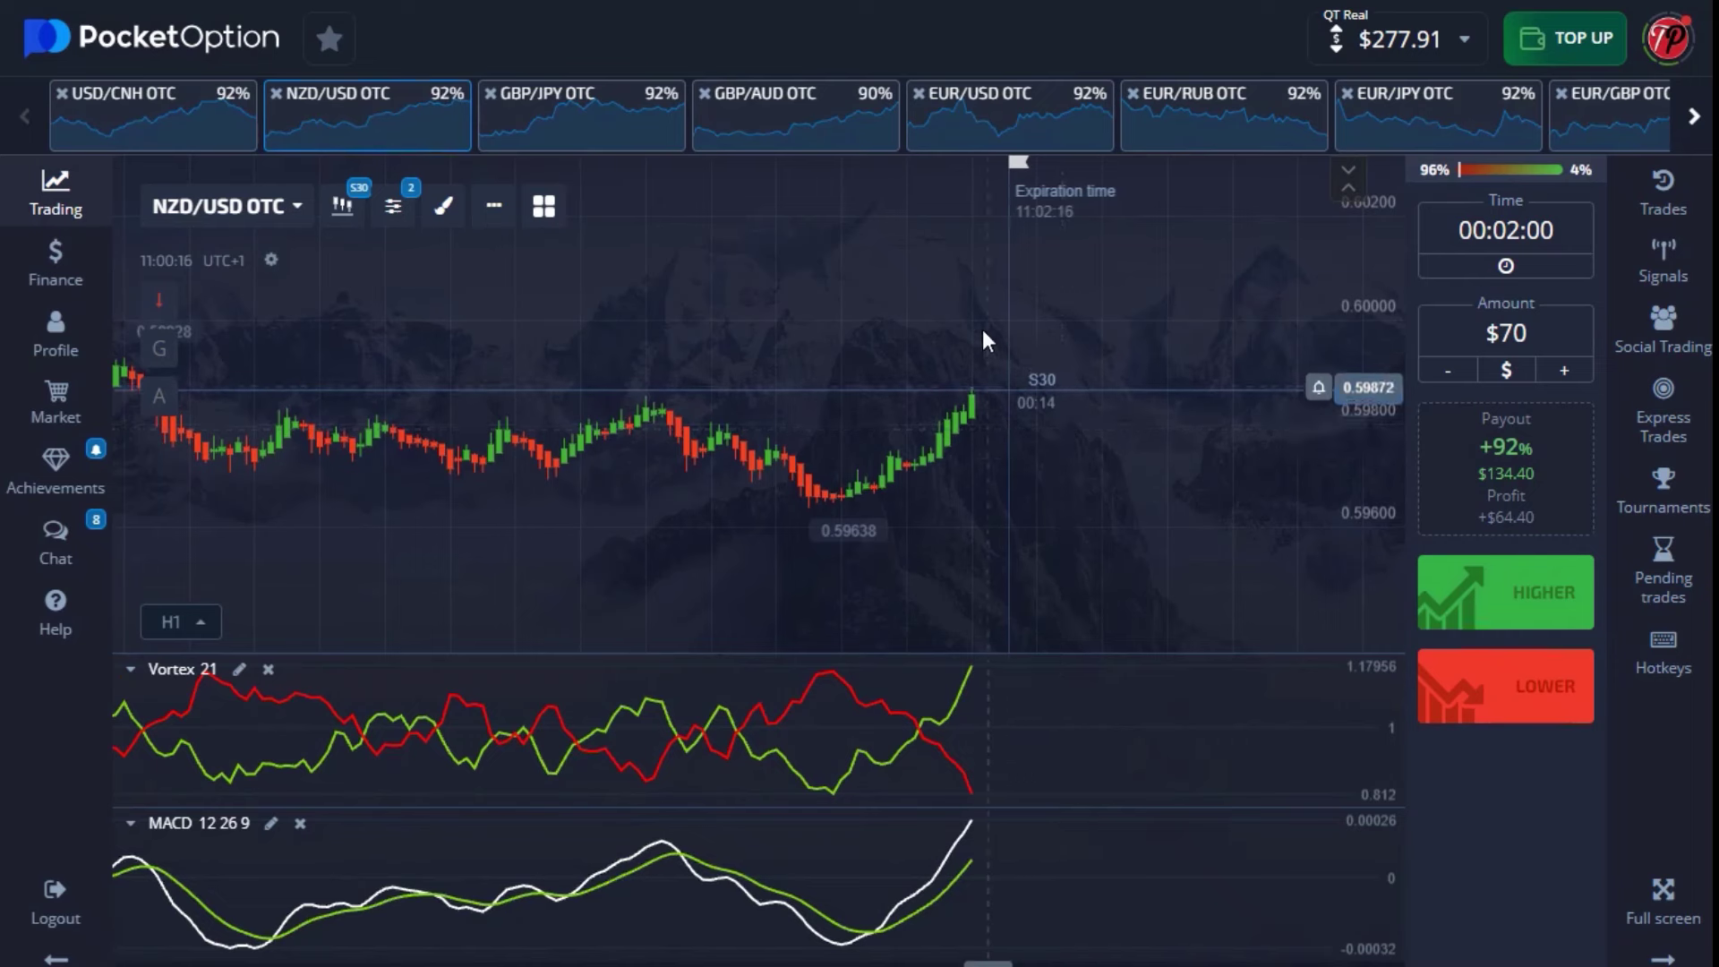
pyautogui.click(1505, 614)
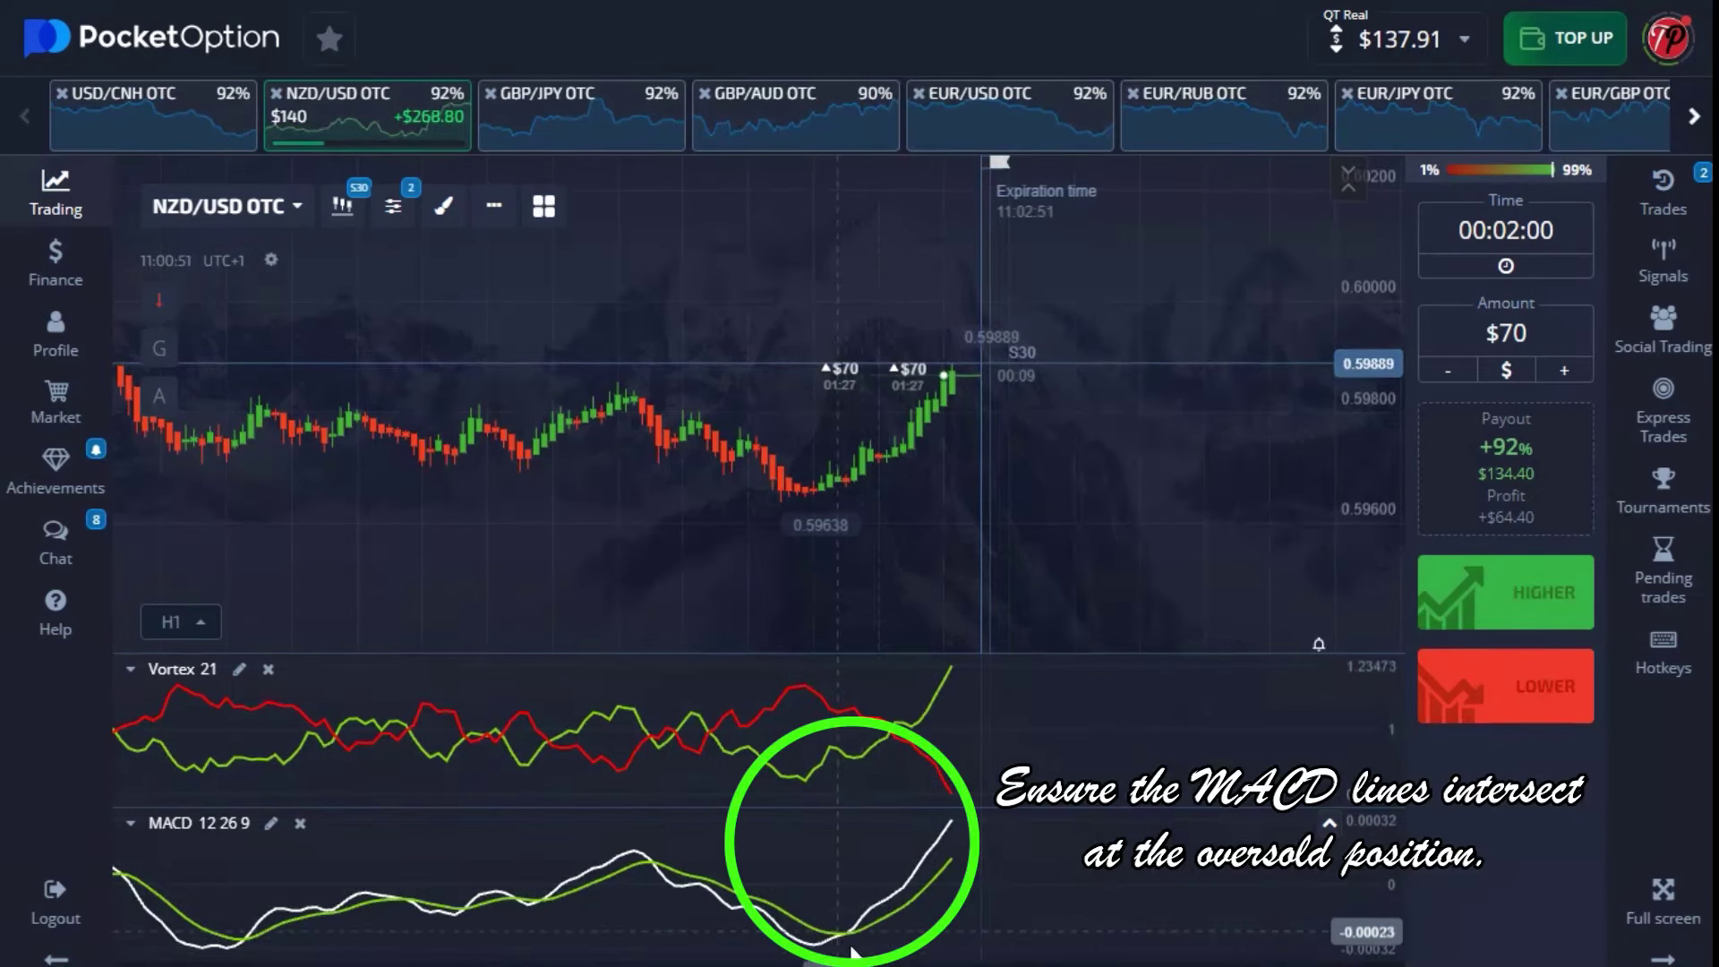
pyautogui.scroll(3, 902, 851)
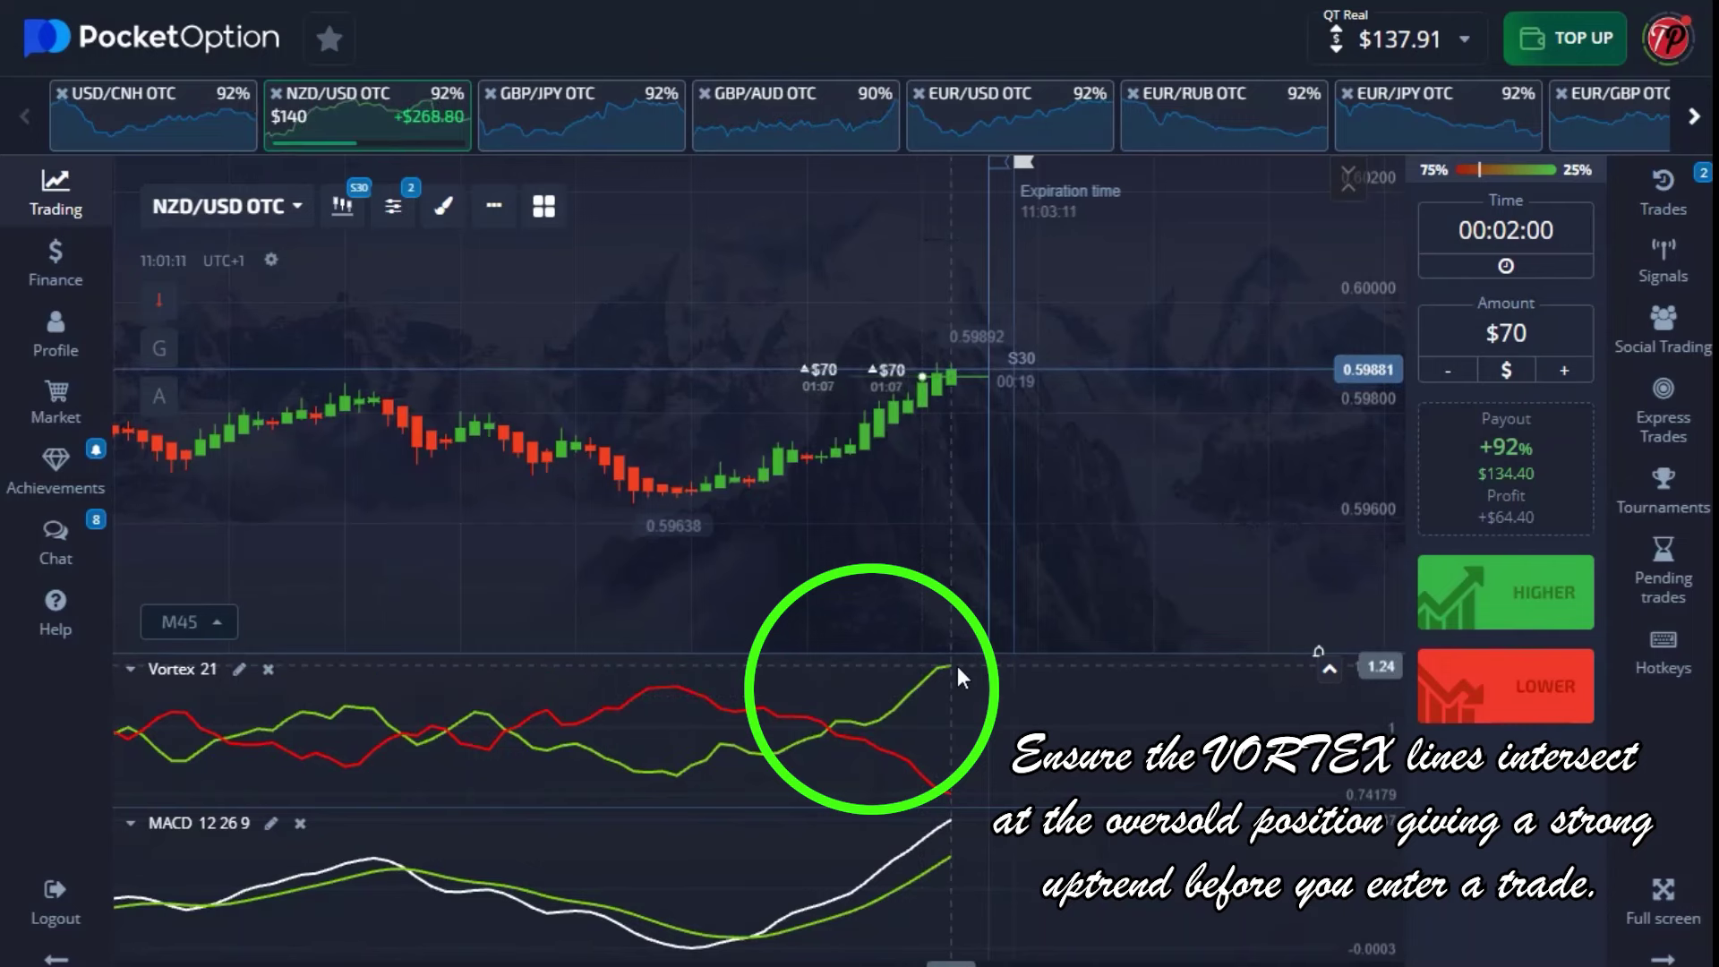
pyautogui.scroll(3, 953, 667)
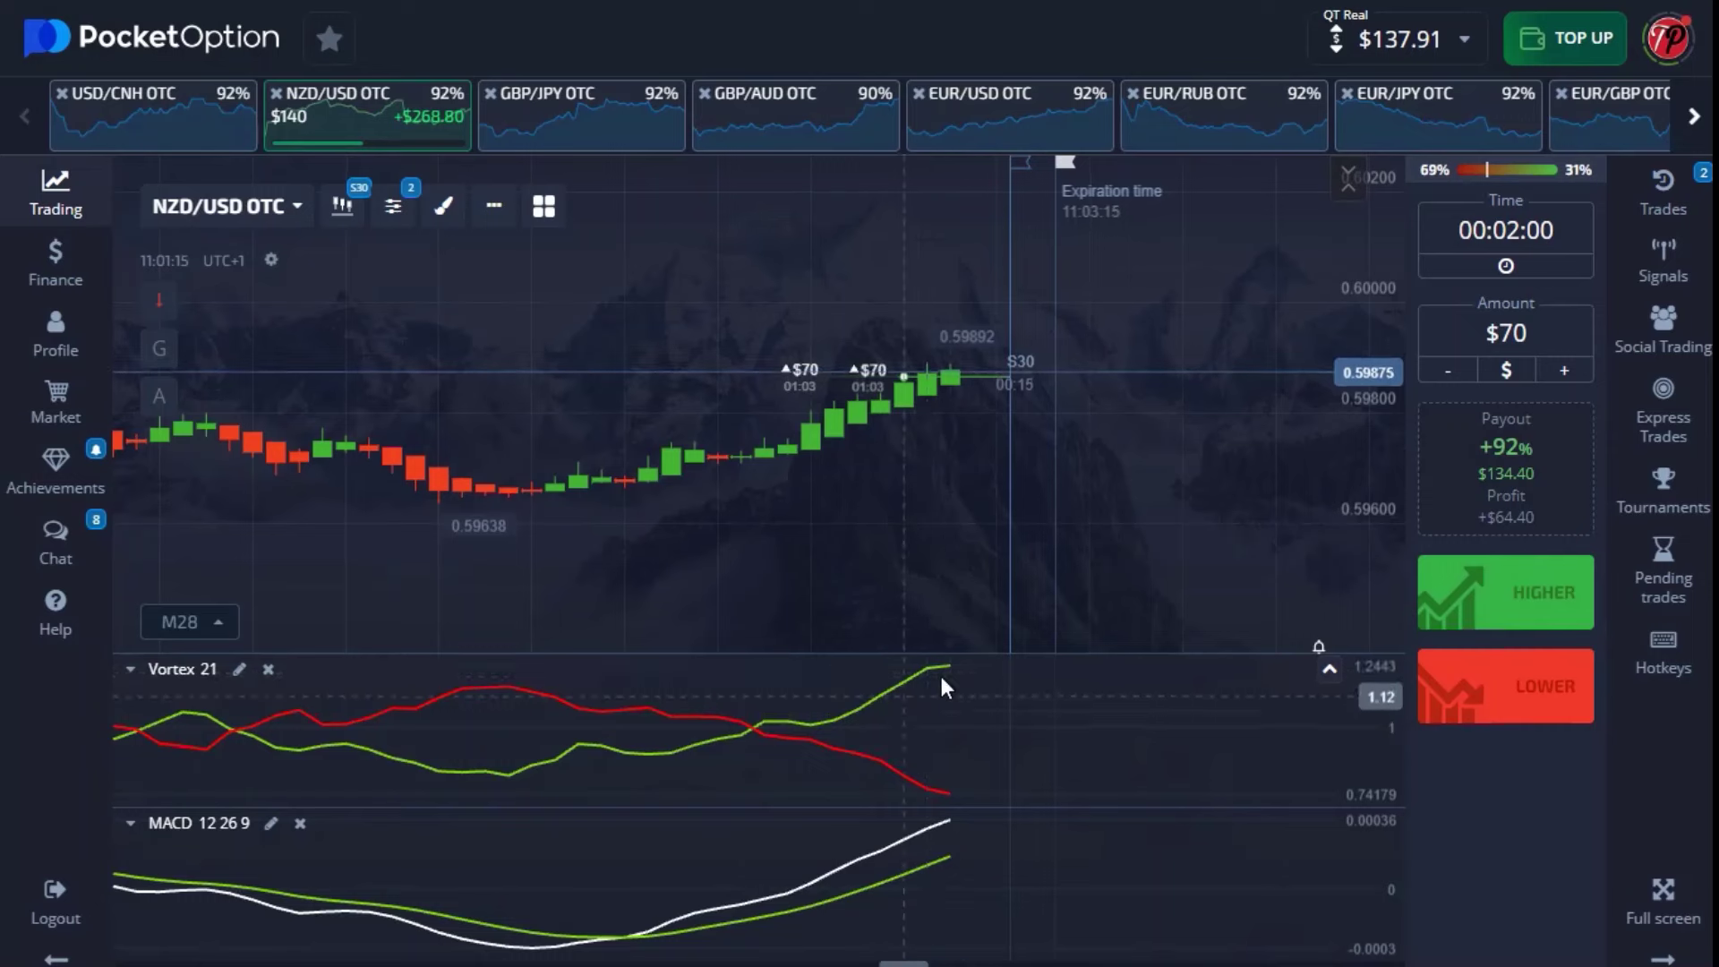
pyautogui.scroll(-2, 951, 686)
pyautogui.scroll(-1, 951, 680)
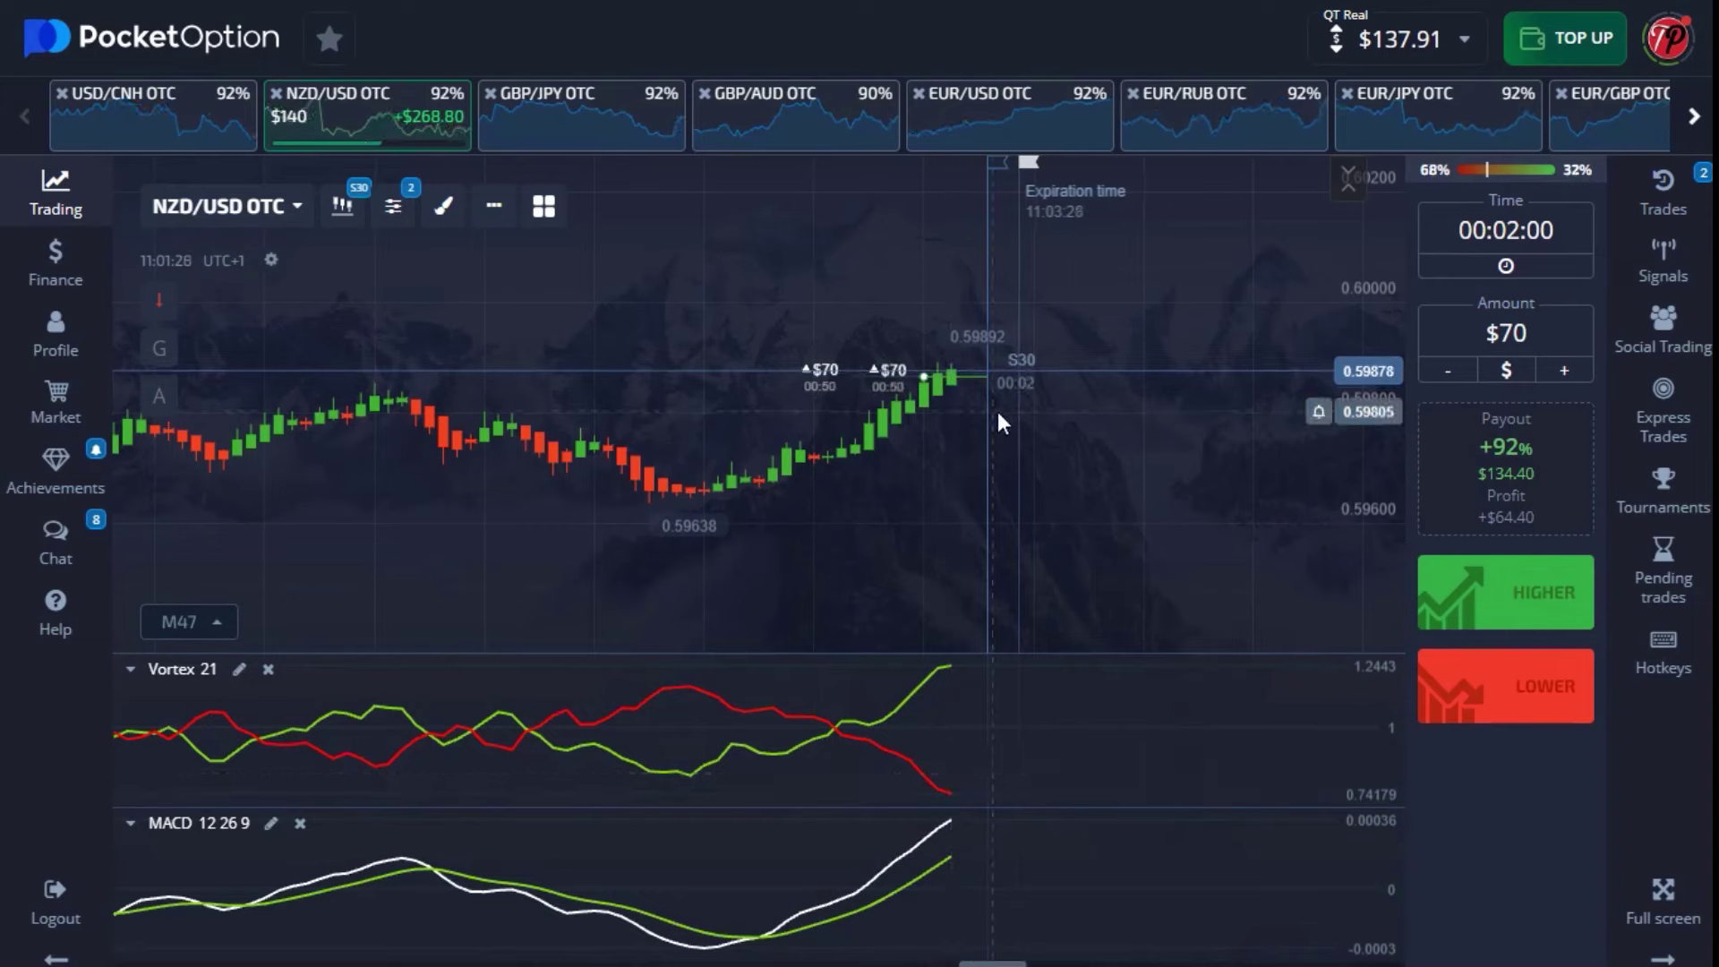
pyautogui.scroll(2, 1008, 395)
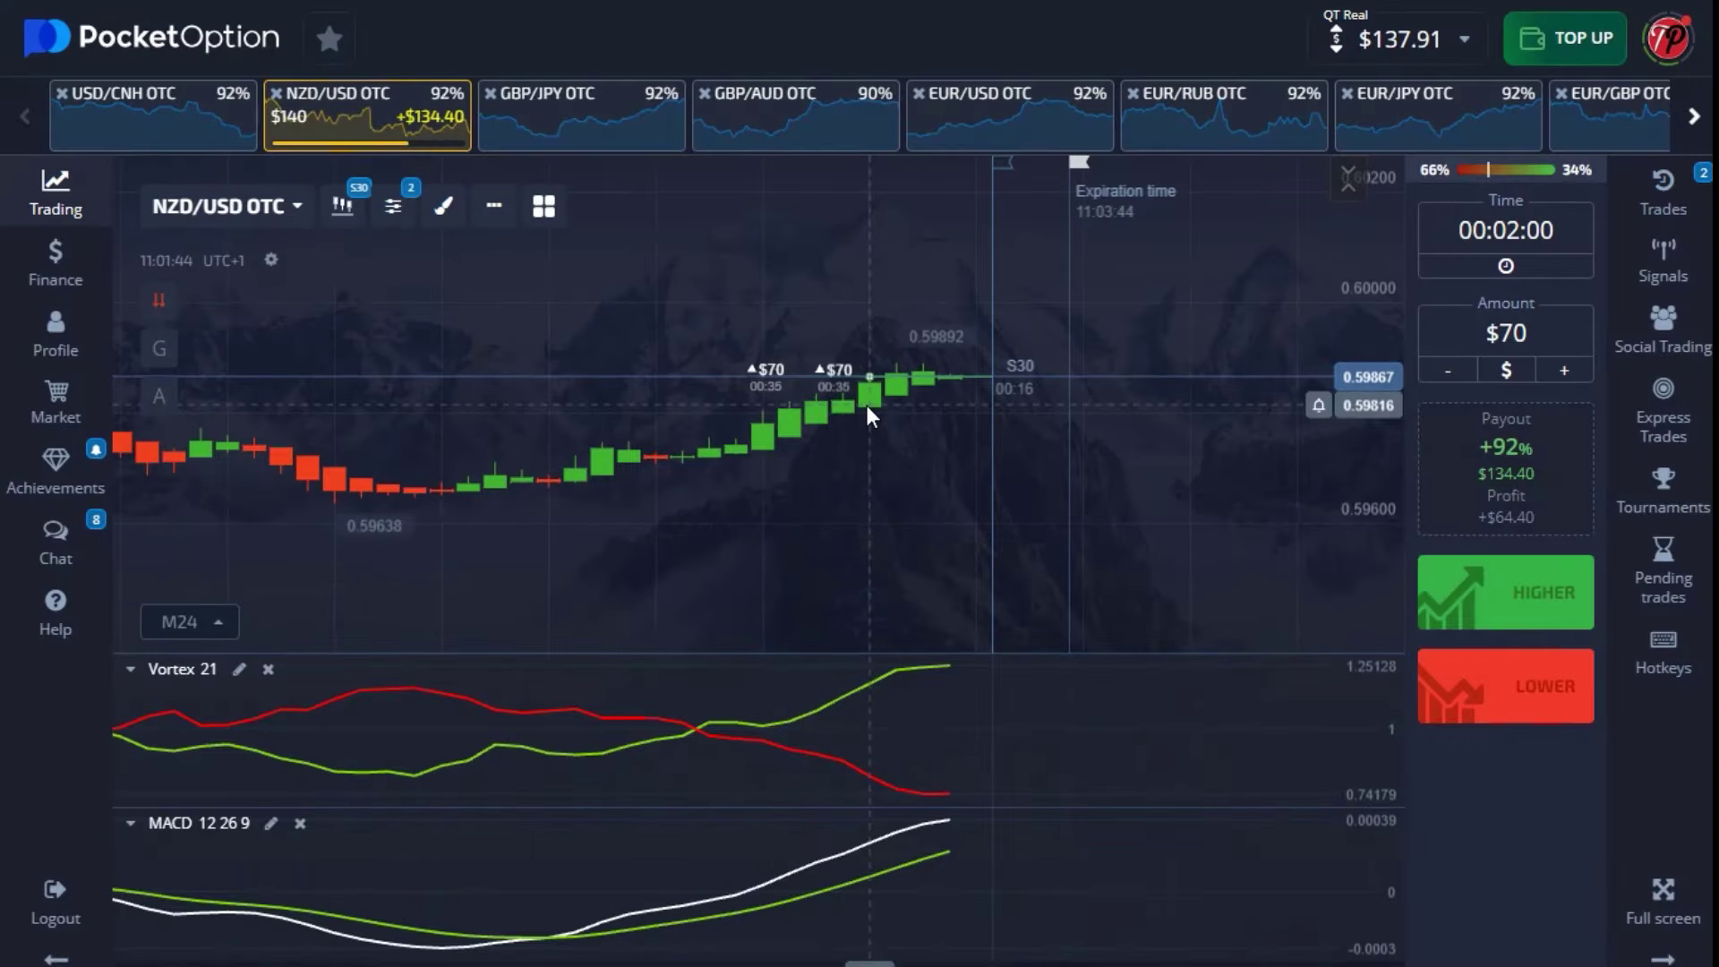
pyautogui.scroll(2, 783, 501)
pyautogui.moveTo(782, 501); pyautogui.dragTo(1254, 502)
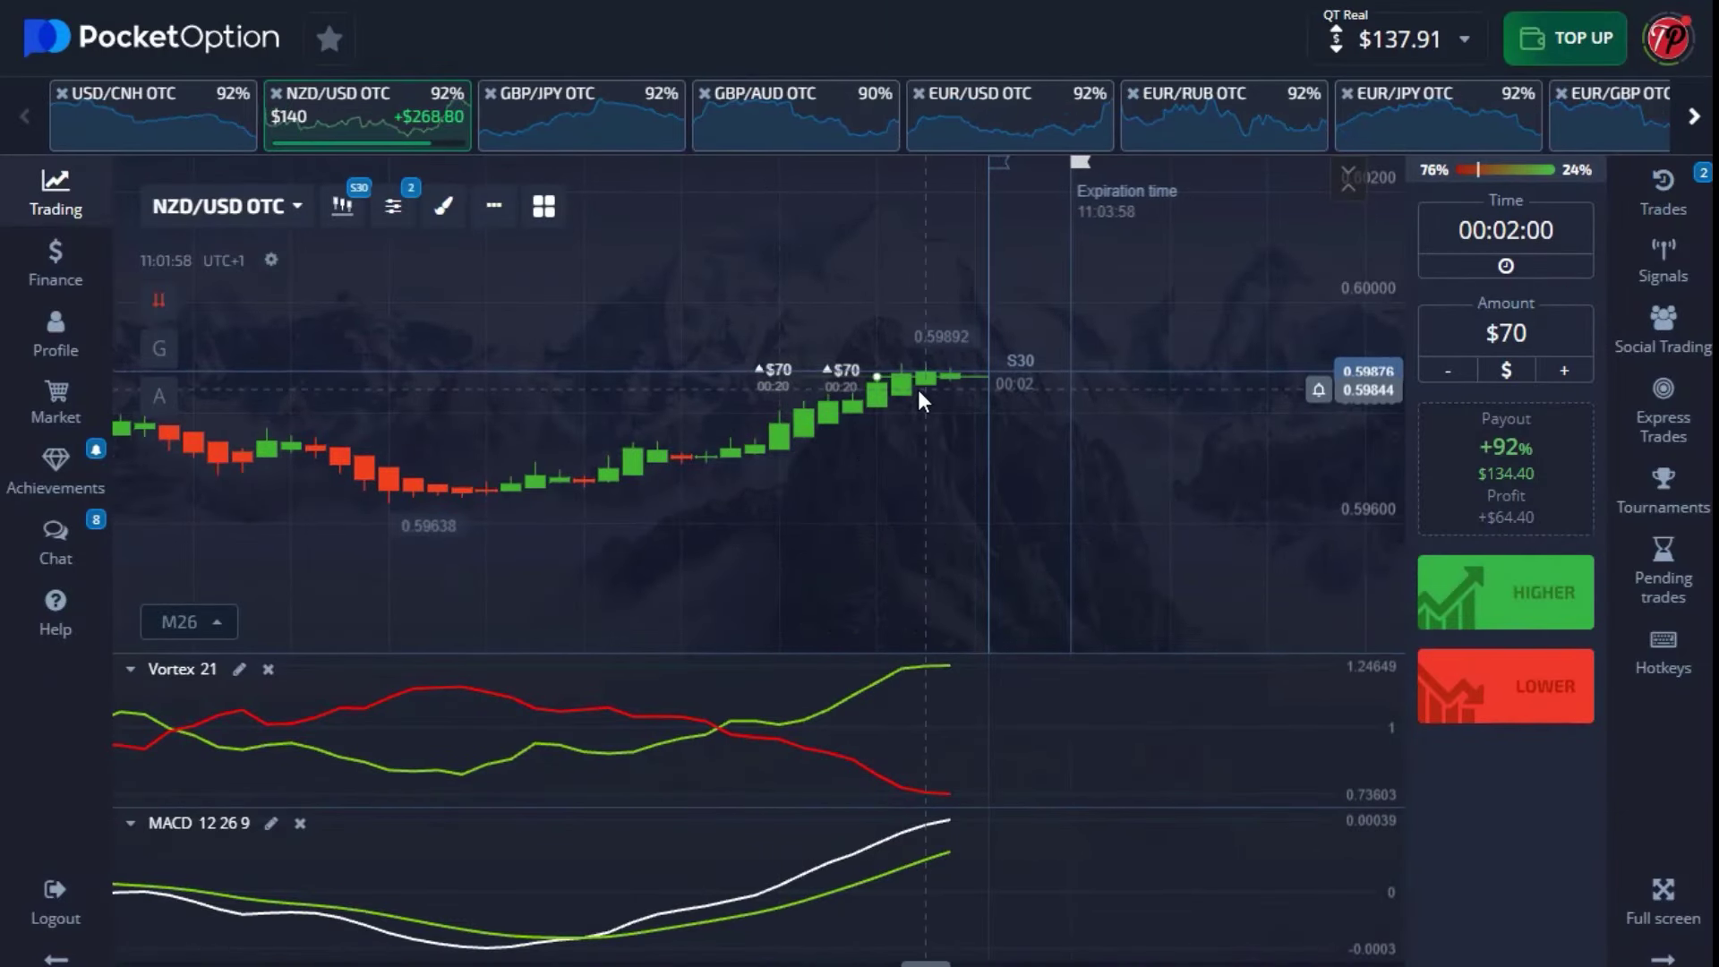
pyautogui.scroll(2, 1029, 349)
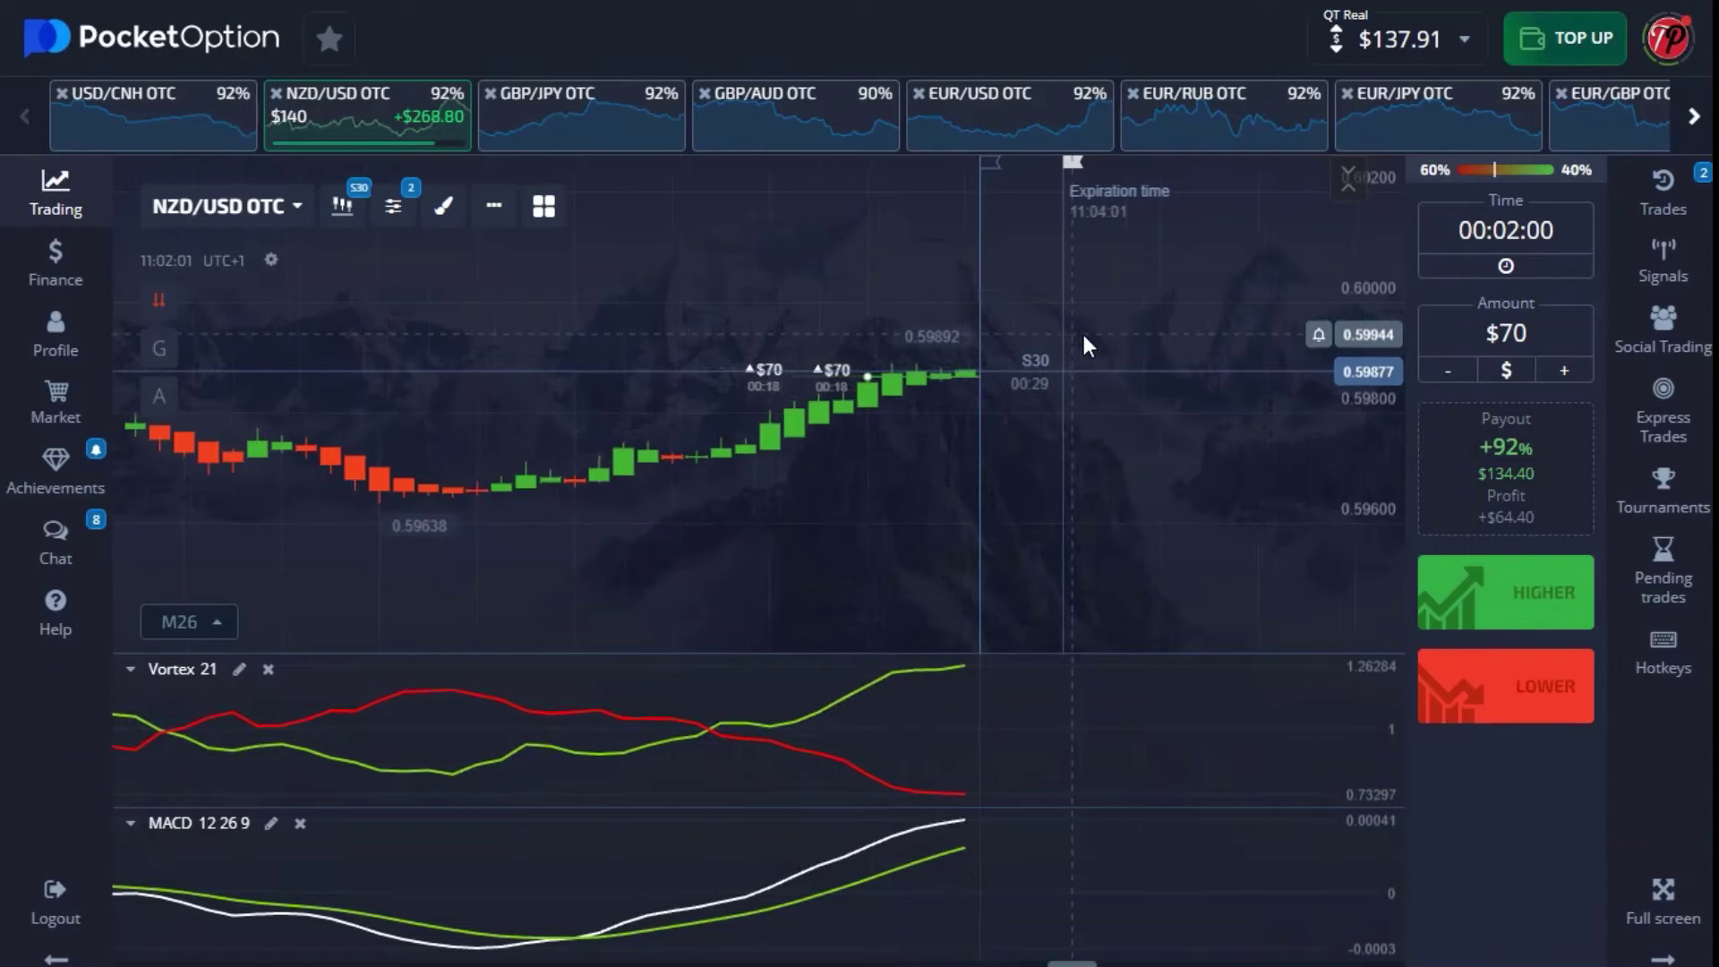
# Step: Check the Trades panel for the $128.80 NZD/USD profit, then switch to GBP/AUD OTC
pyautogui.click(1663, 188)
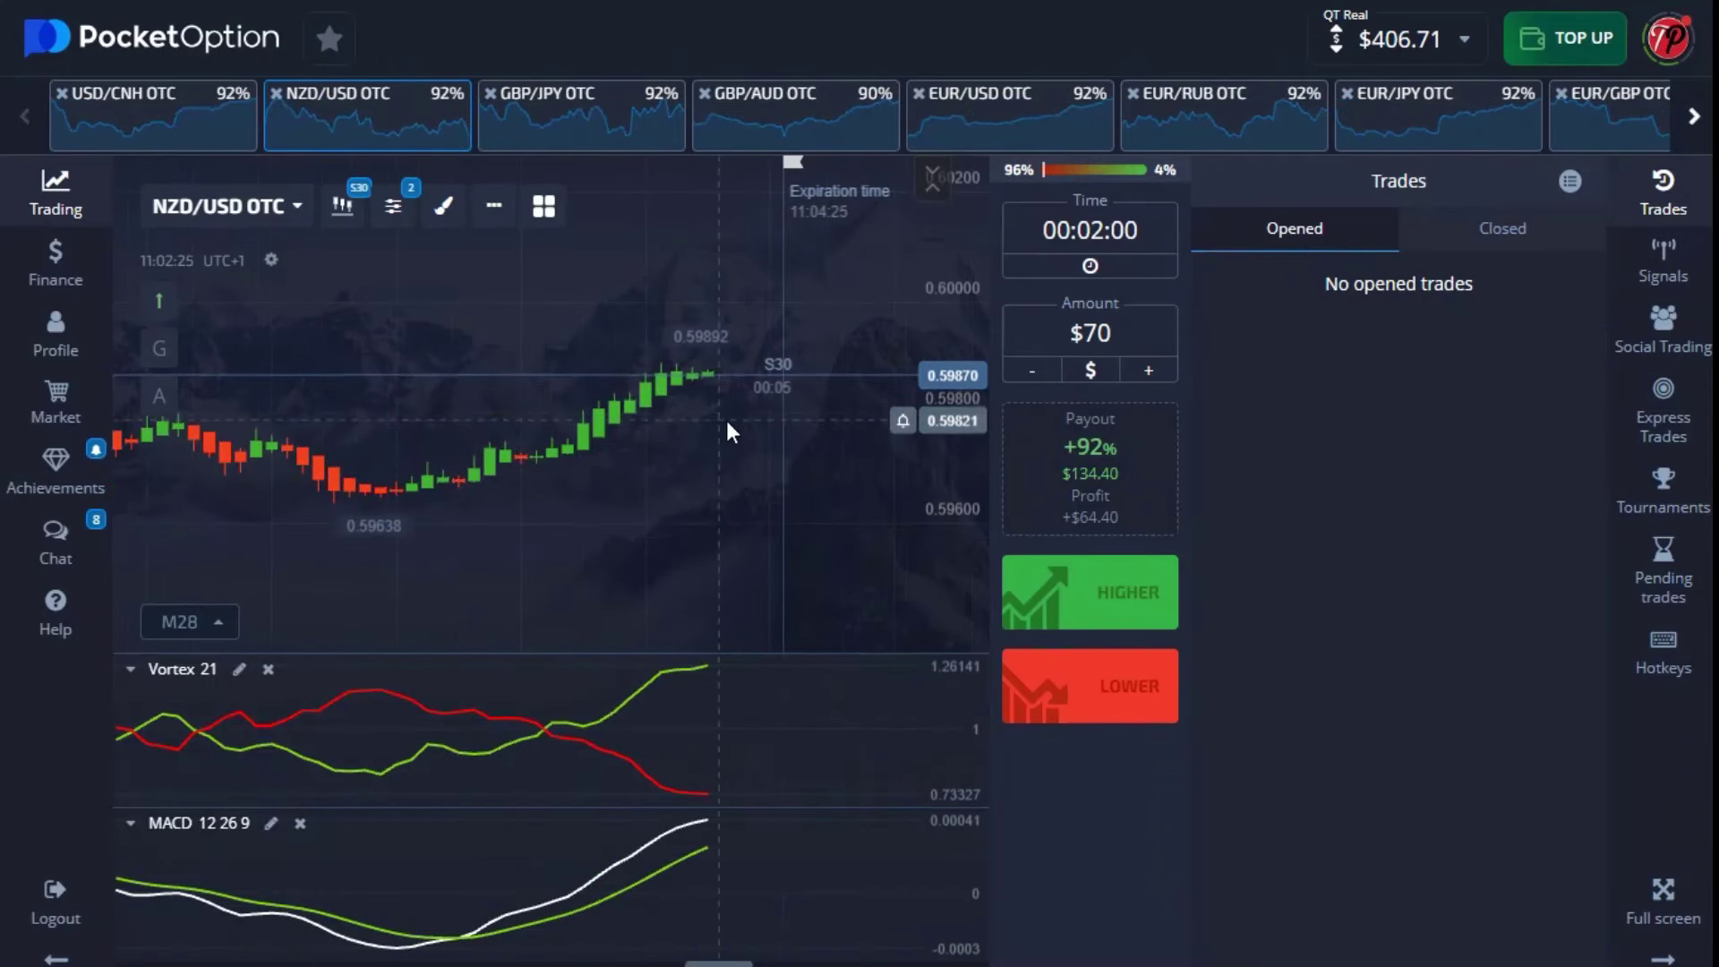
pyautogui.scroll(3, 728, 417)
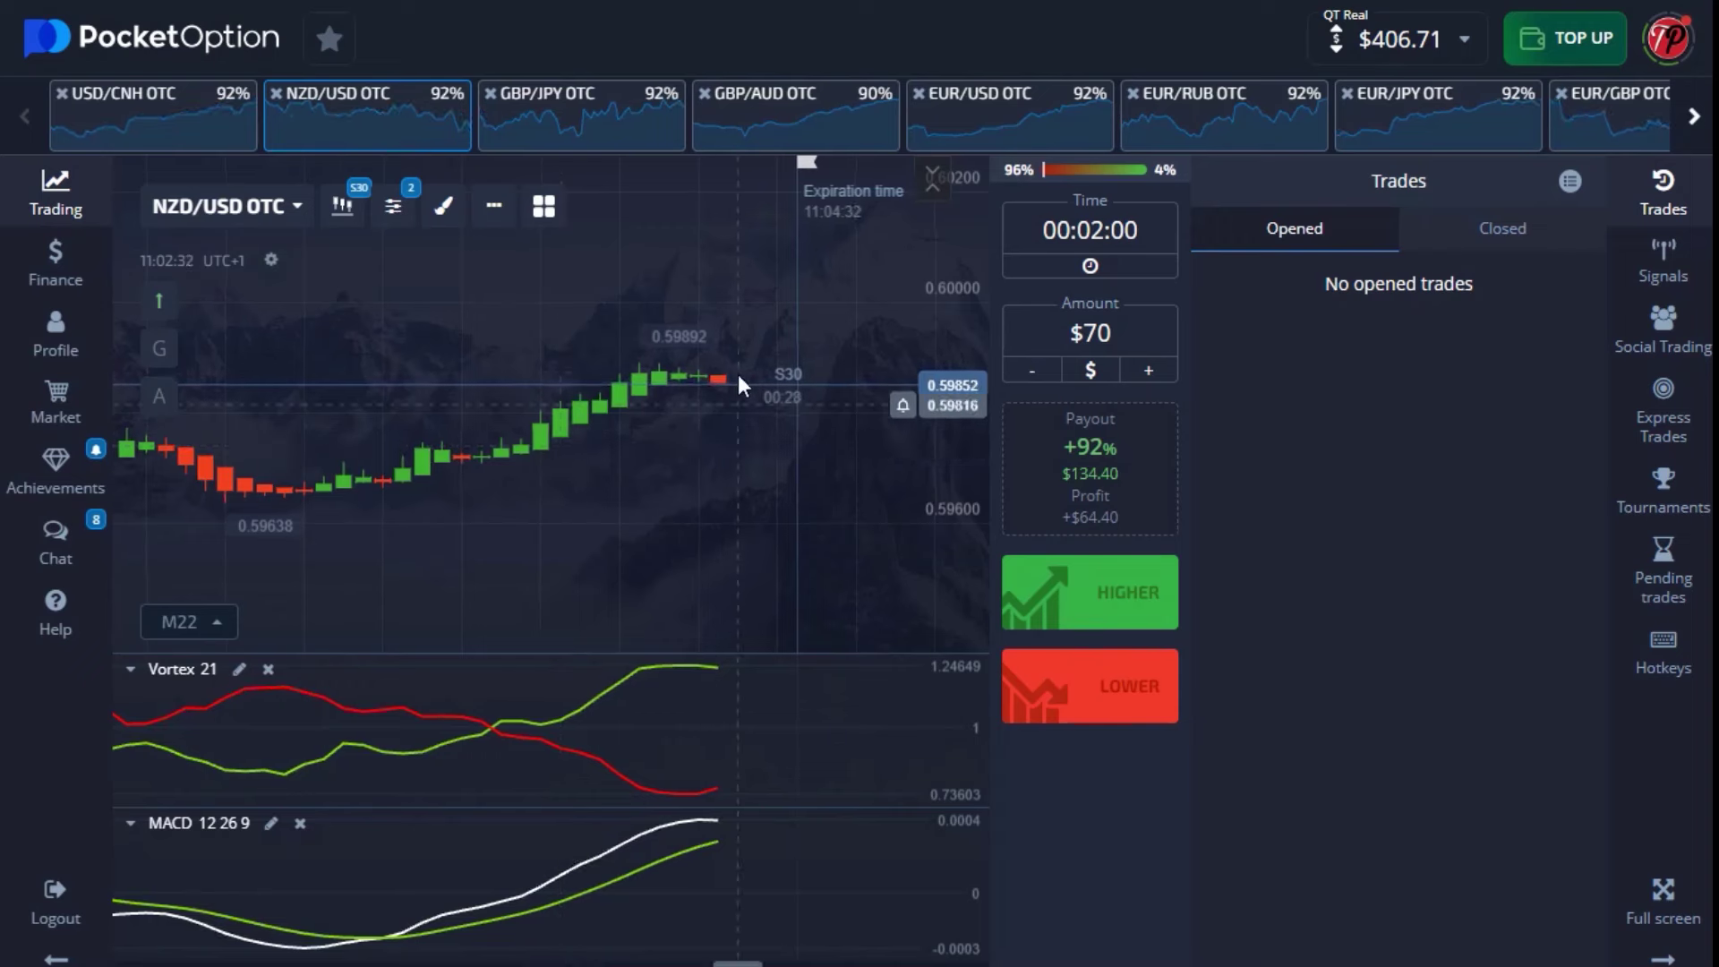
pyautogui.scroll(2, 530, 464)
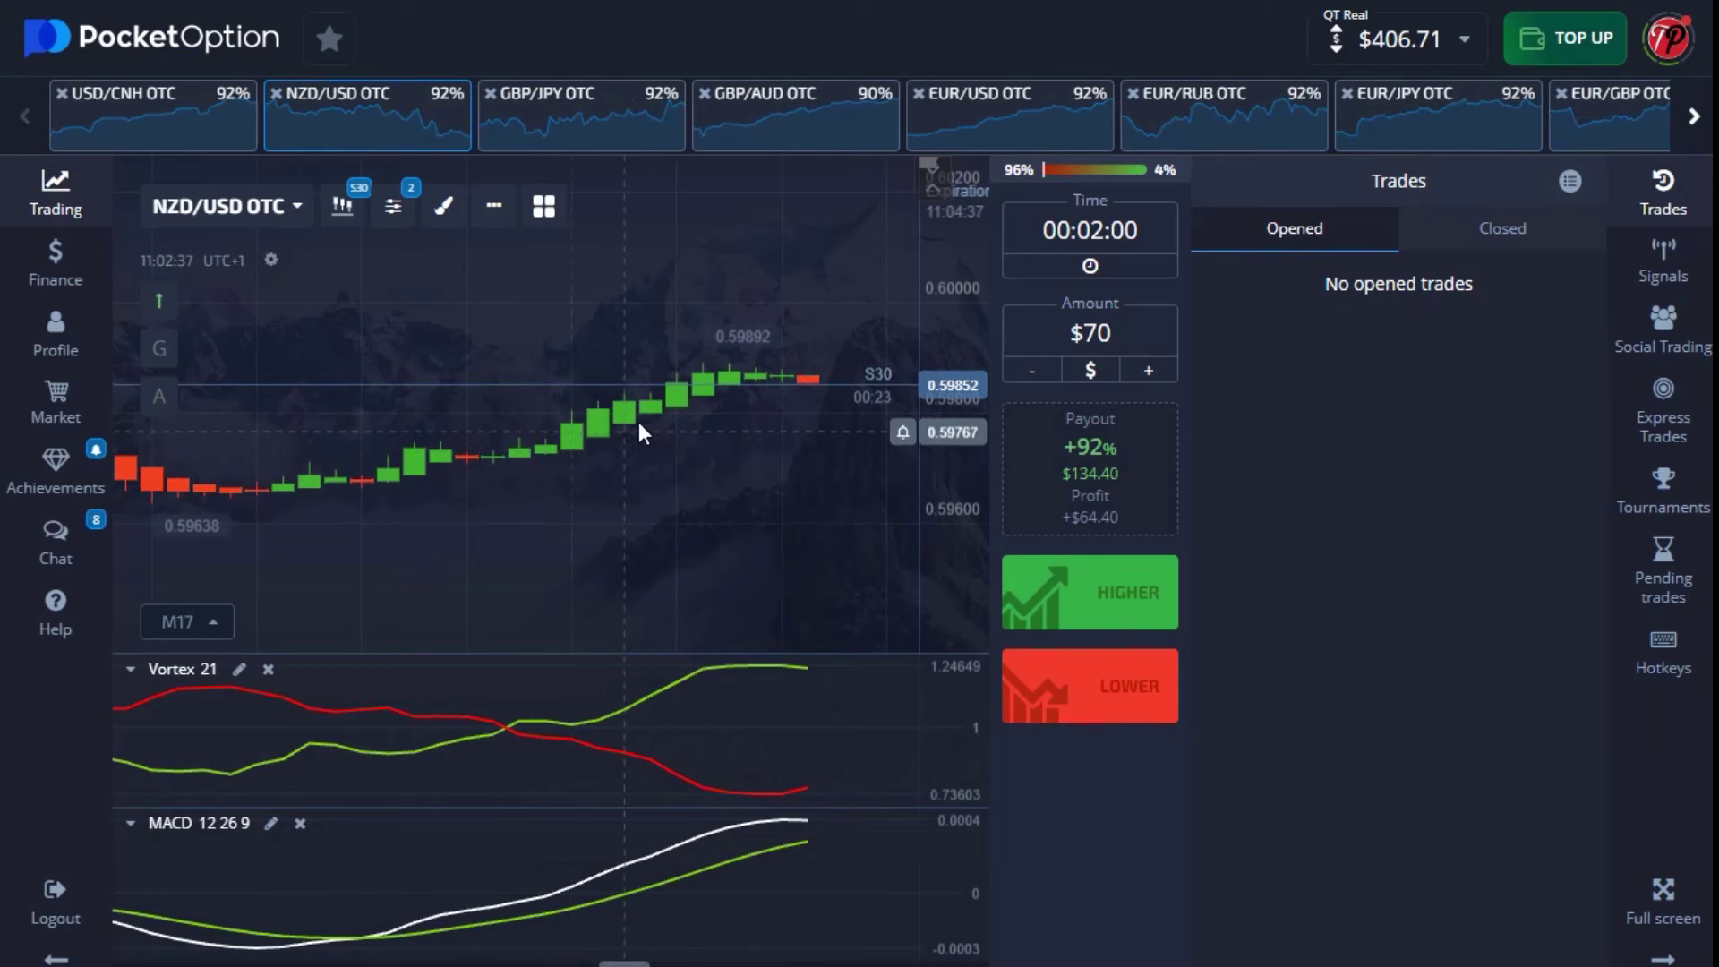
pyautogui.click(1702, 205)
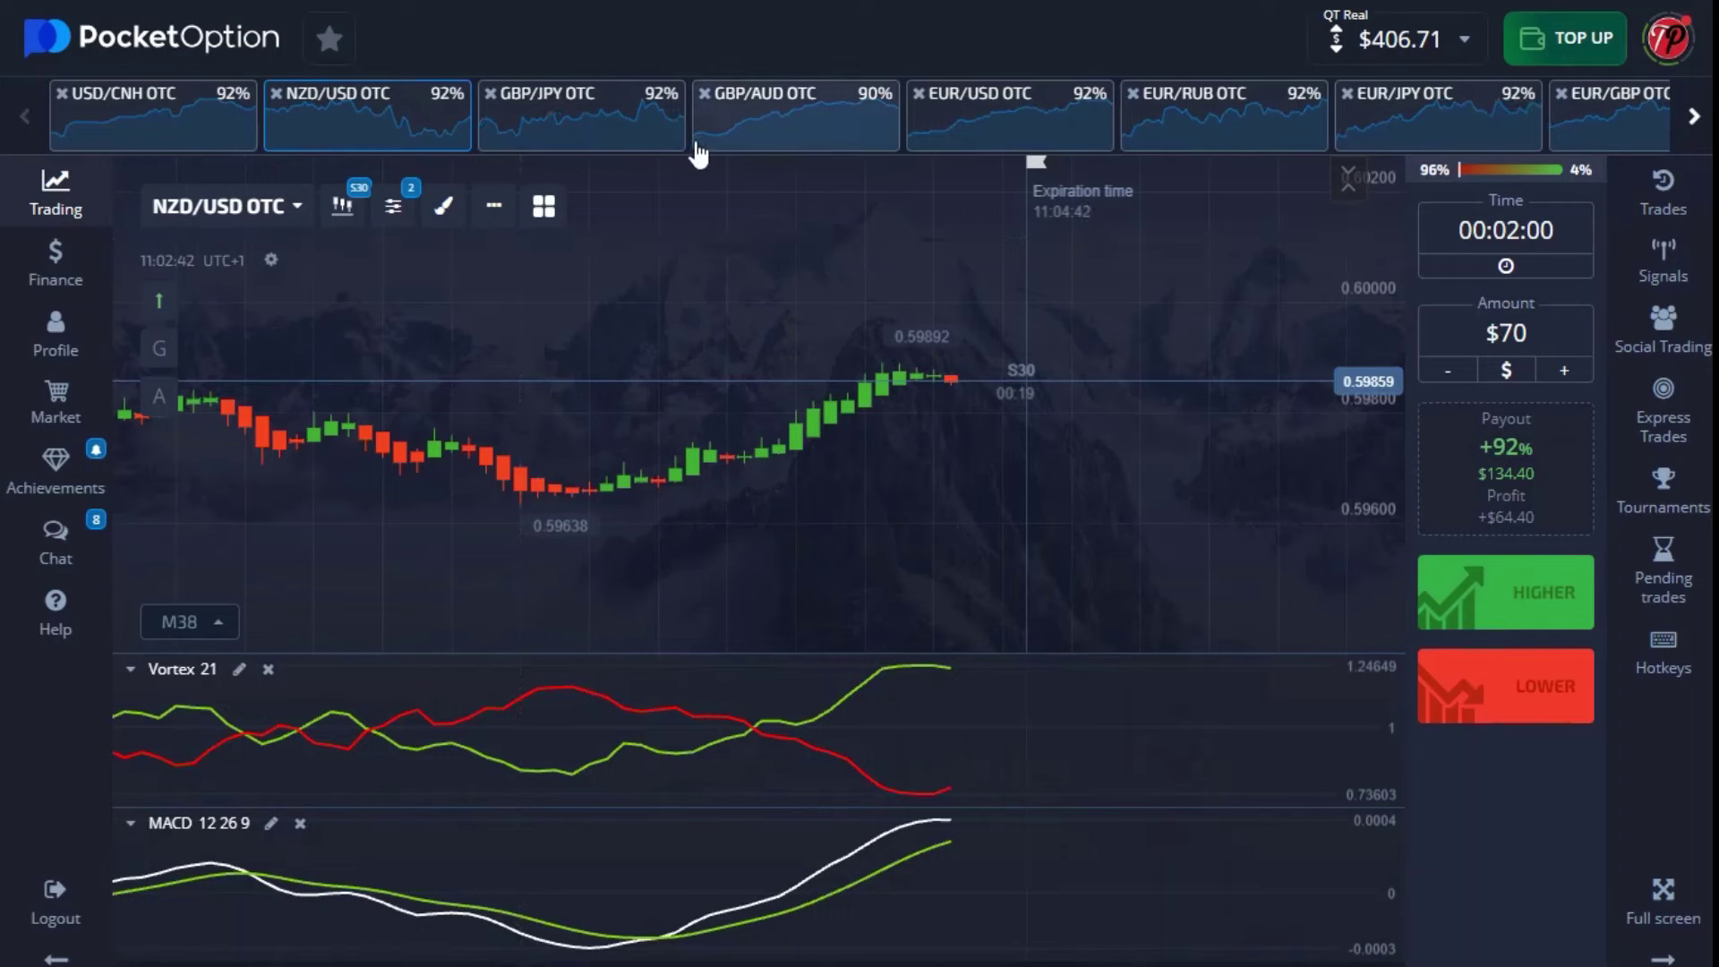
pyautogui.click(836, 139)
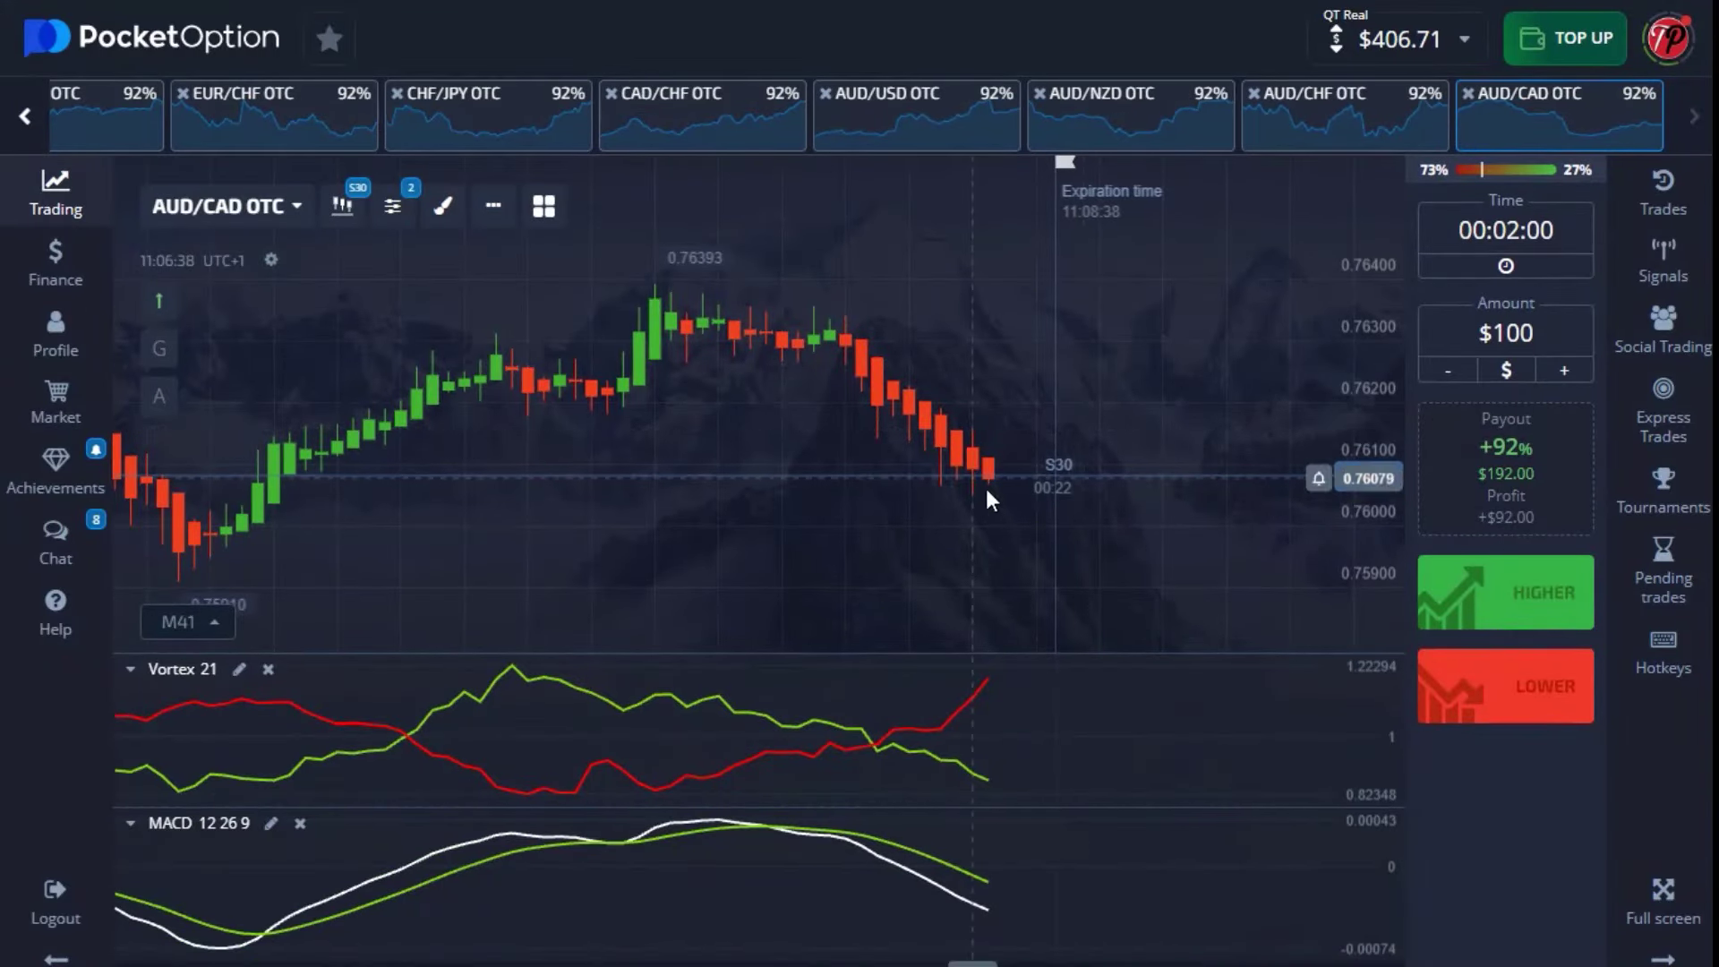
# Step: Place two $100 Lower trades on AUD/CAD OTC
pyautogui.click(1473, 711)
pyautogui.click(1479, 717)
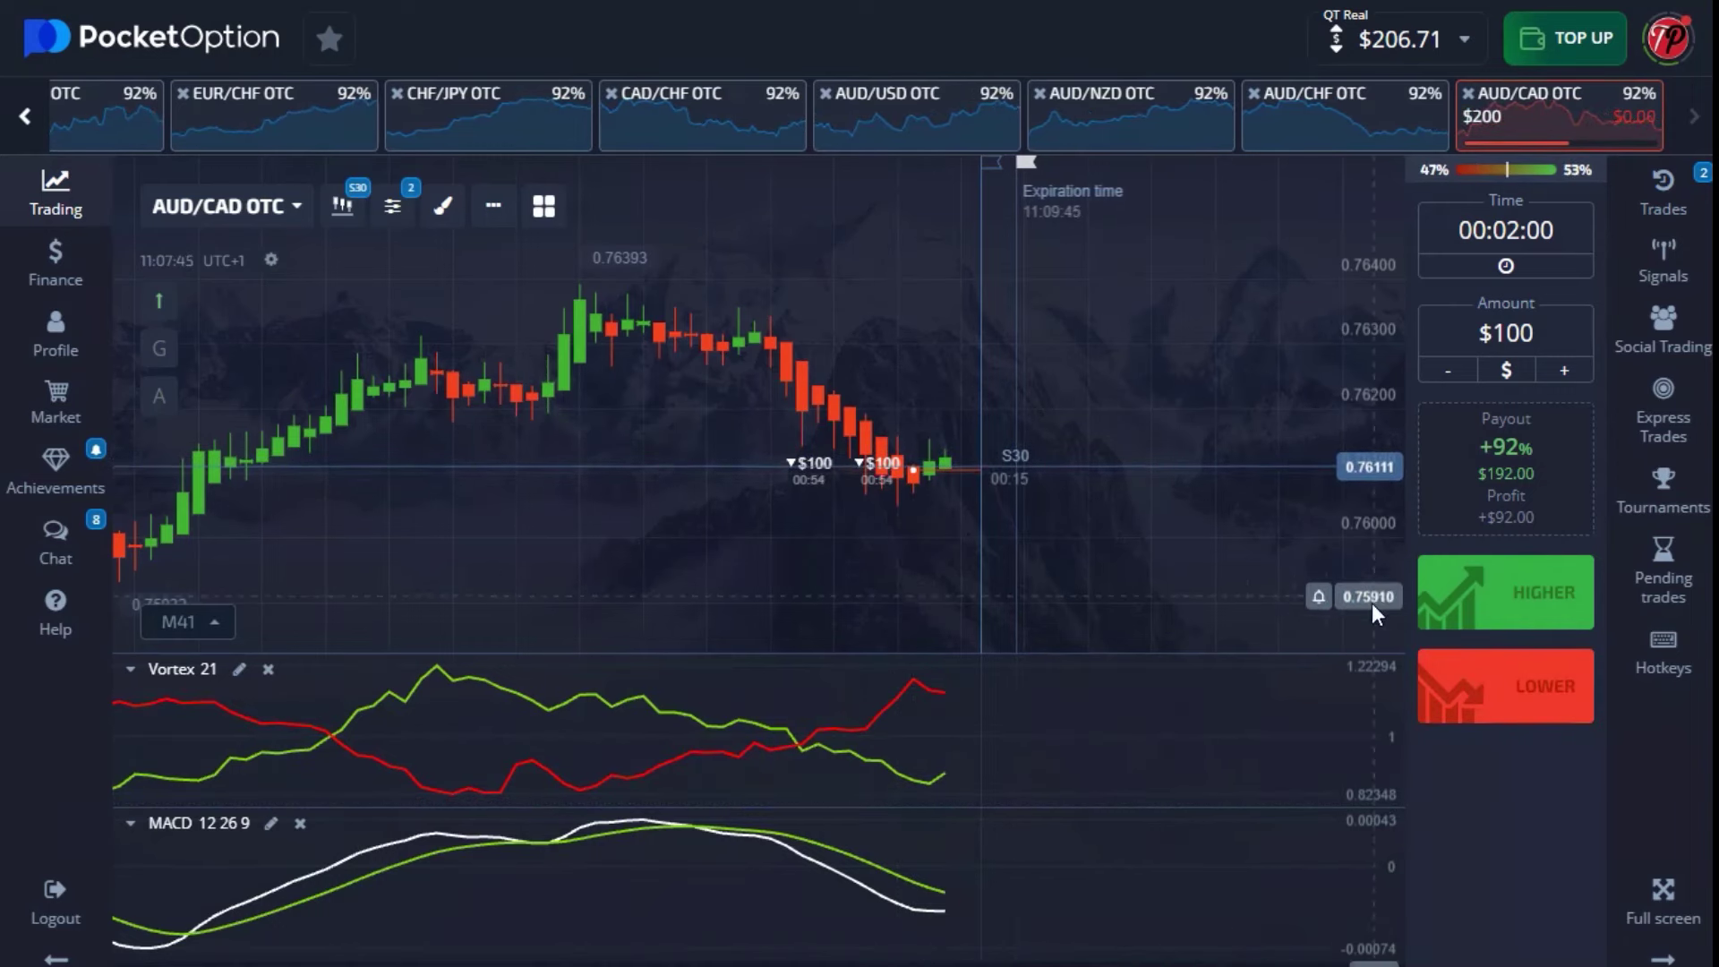
pyautogui.scroll(3, 1062, 401)
pyautogui.scroll(1, 1062, 400)
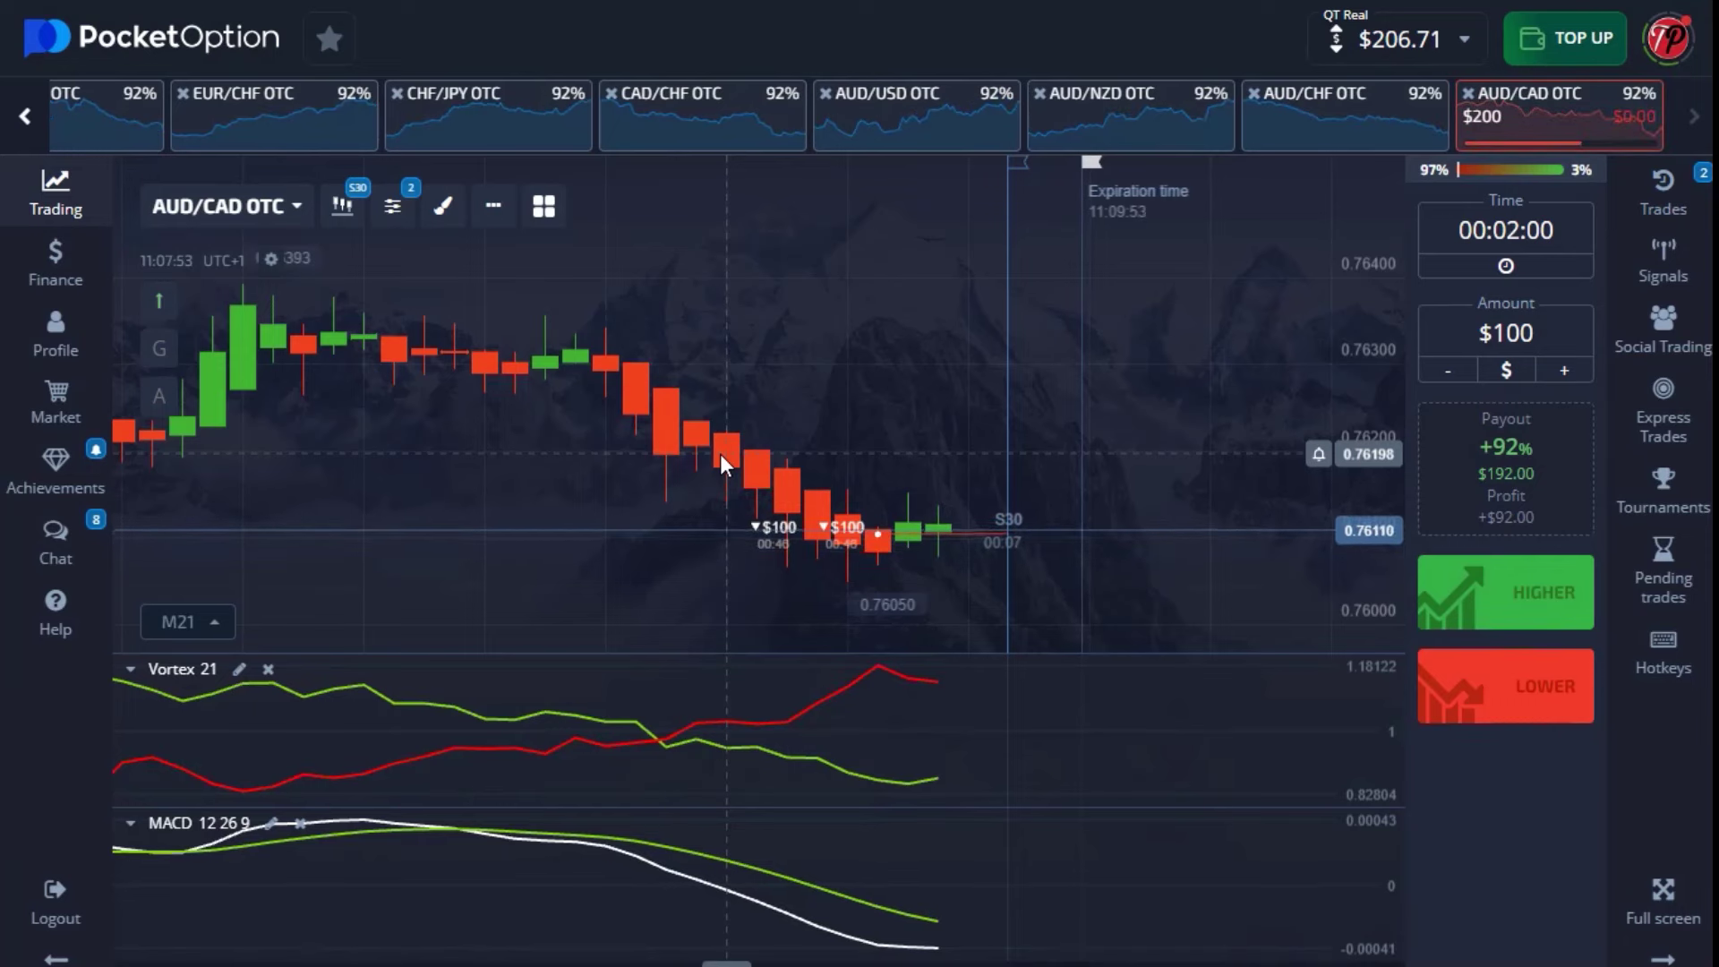
pyautogui.moveTo(847, 345); pyautogui.dragTo(1155, 395)
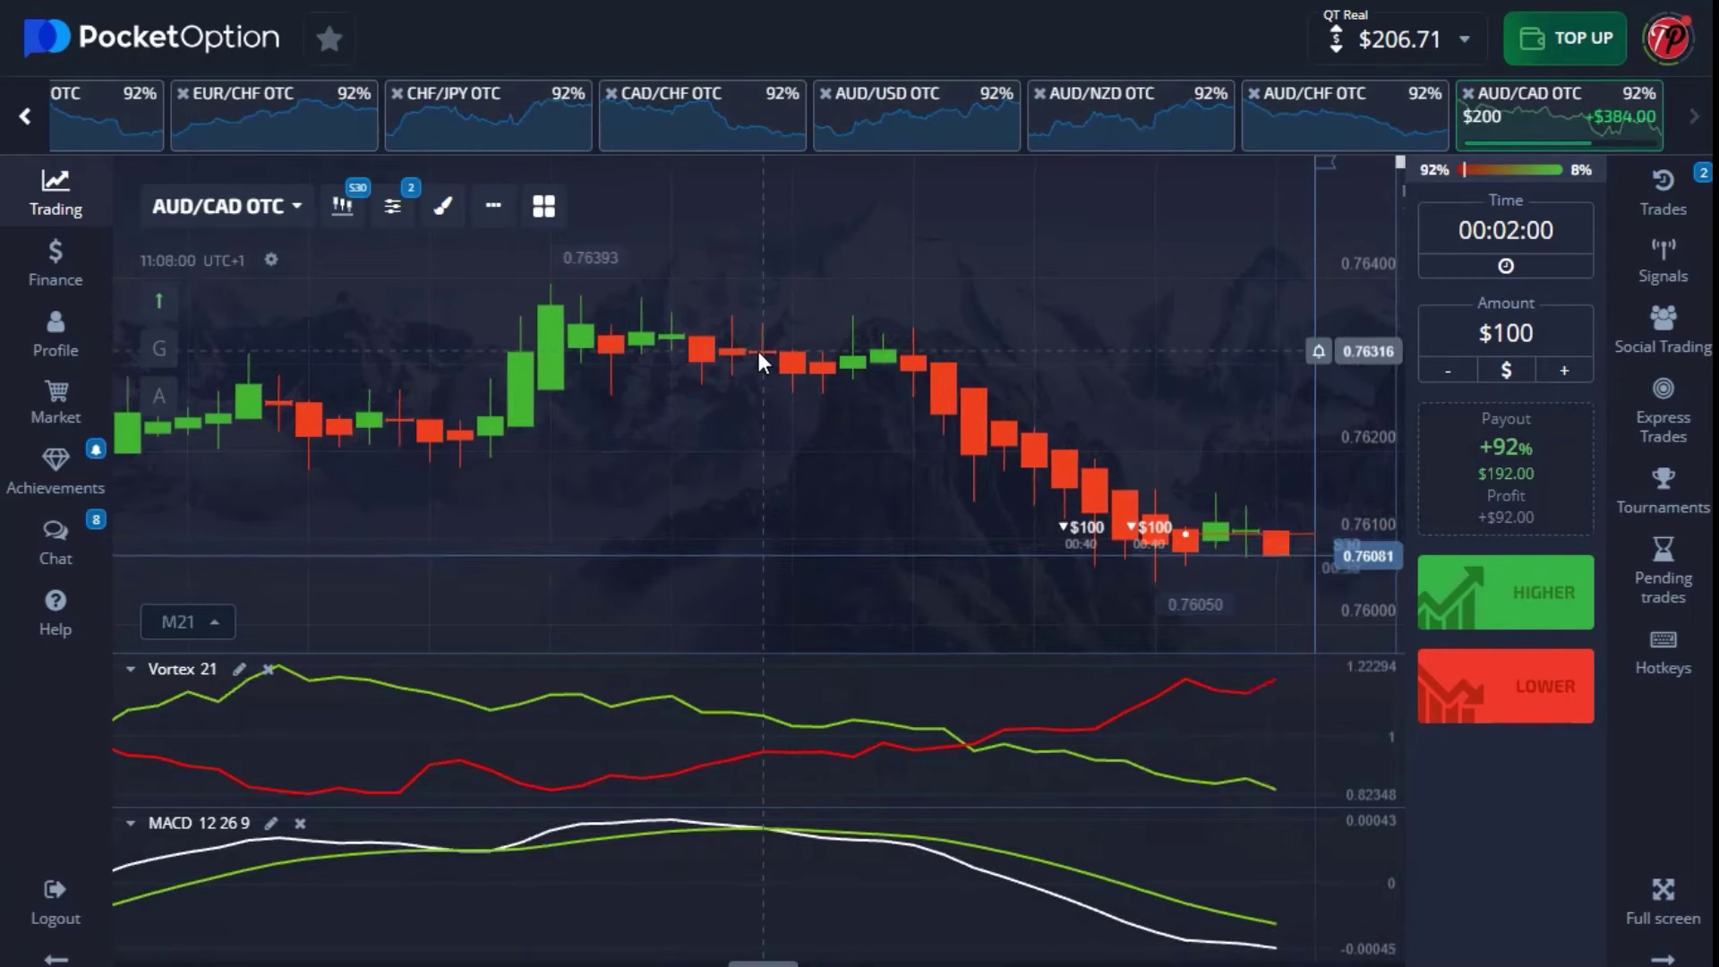
# Step: Watch both AUD/CAD trades close for $184 profit in the Trades list, then hide it
pyautogui.scroll(-4, 923, 408)
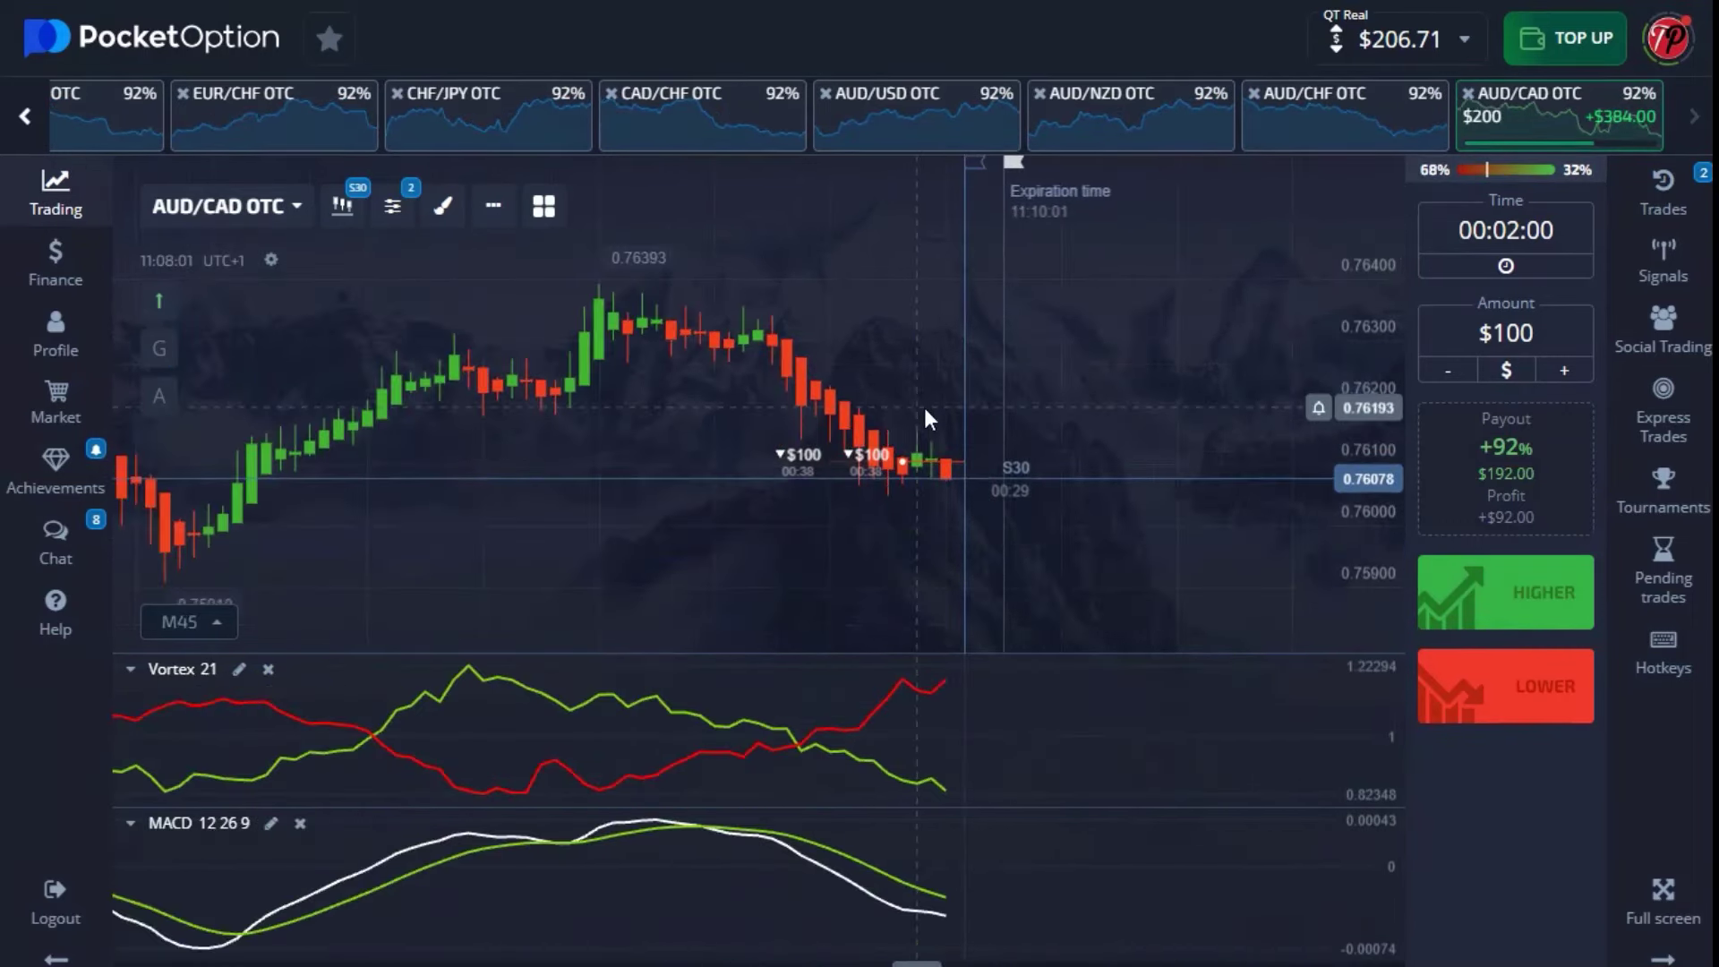
pyautogui.click(1667, 186)
pyautogui.scroll(2, 354, 432)
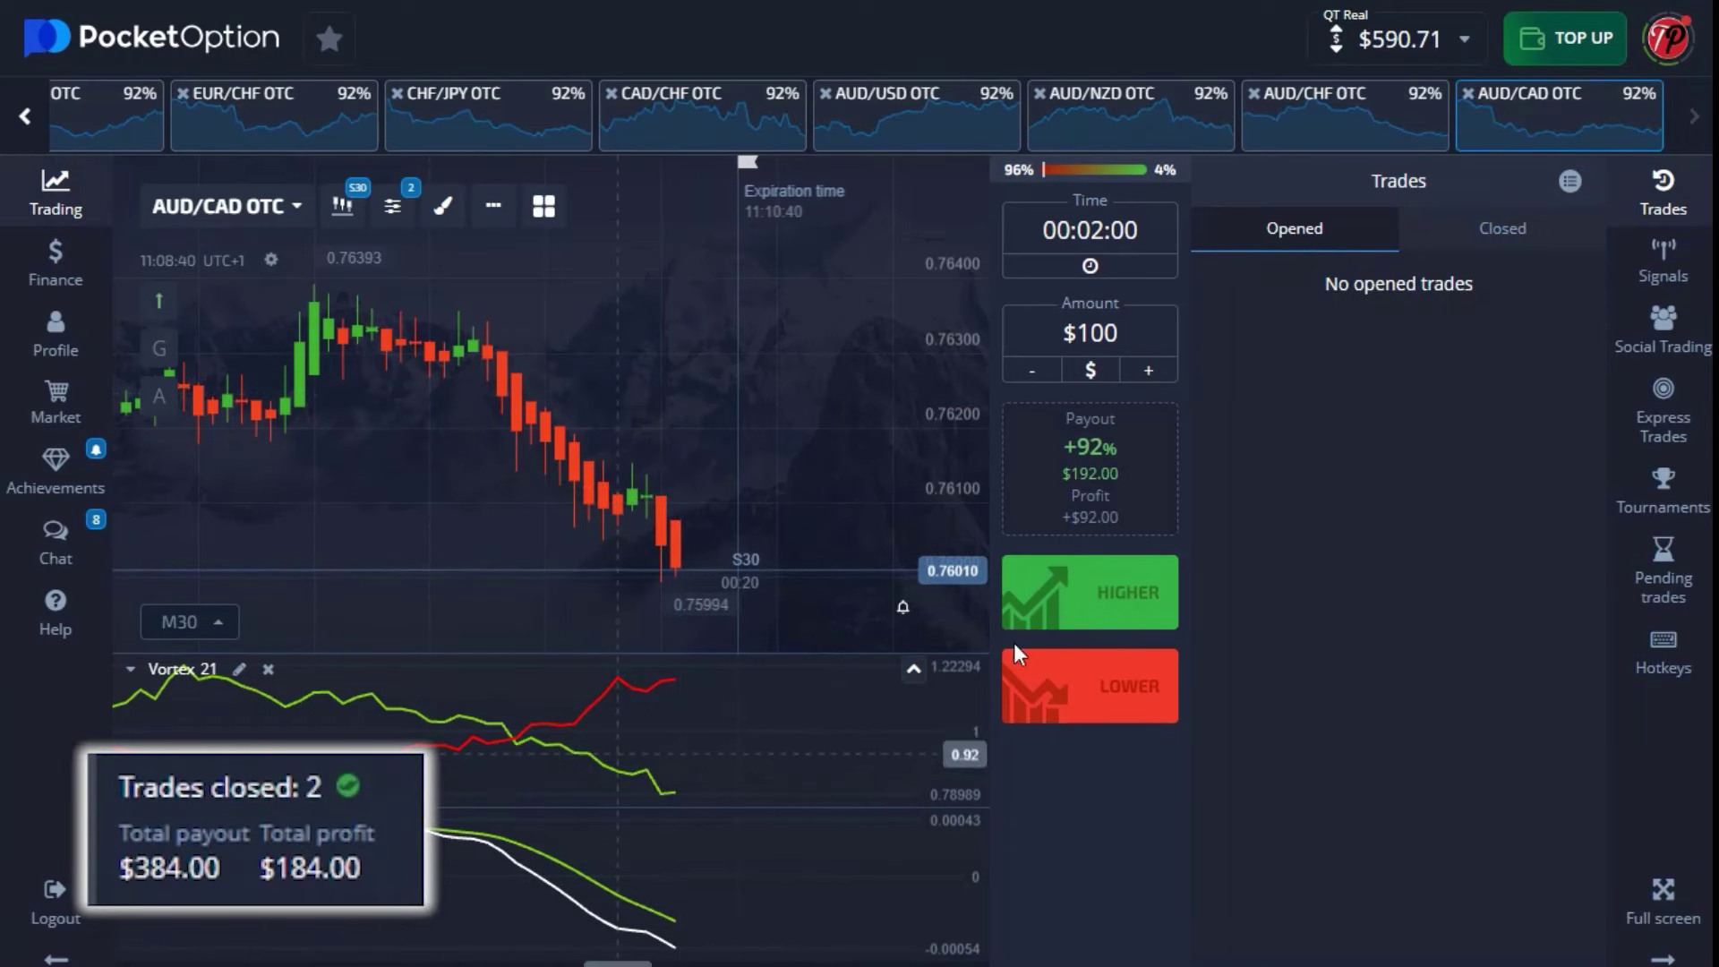
pyautogui.click(1662, 190)
pyautogui.scroll(-2, 833, 358)
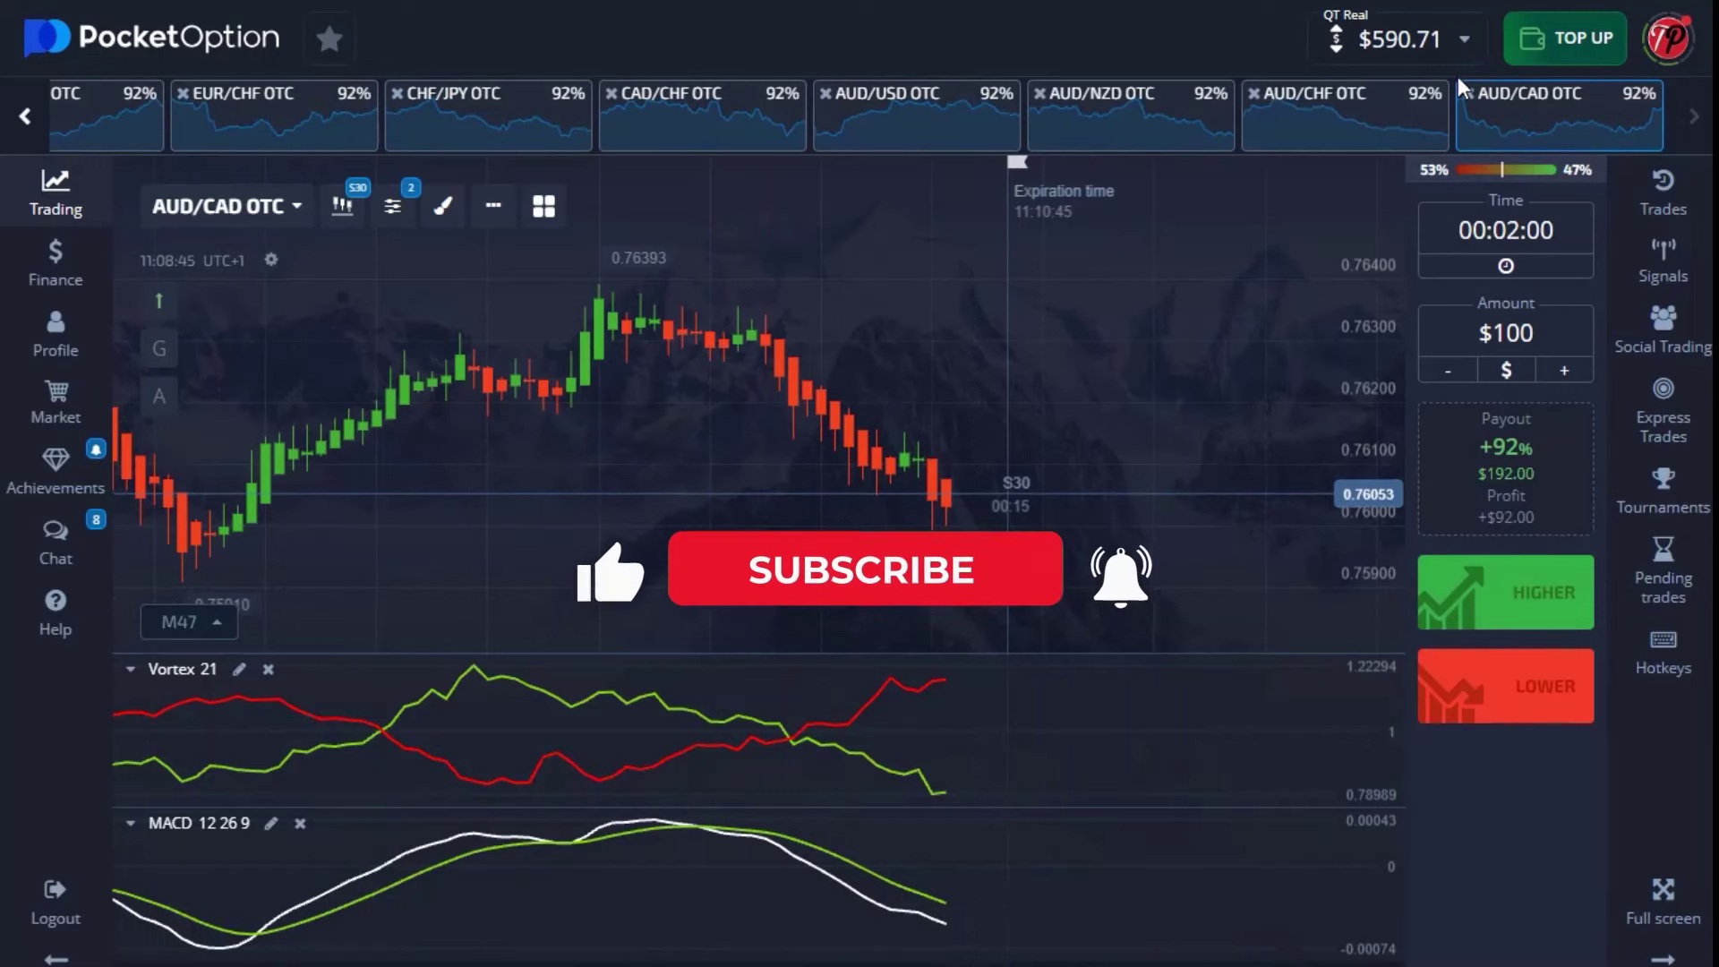
# Step: Switch the chart to AUD/CHF OTC with a $100 amount and 2-minute expiry
pyautogui.click(1345, 121)
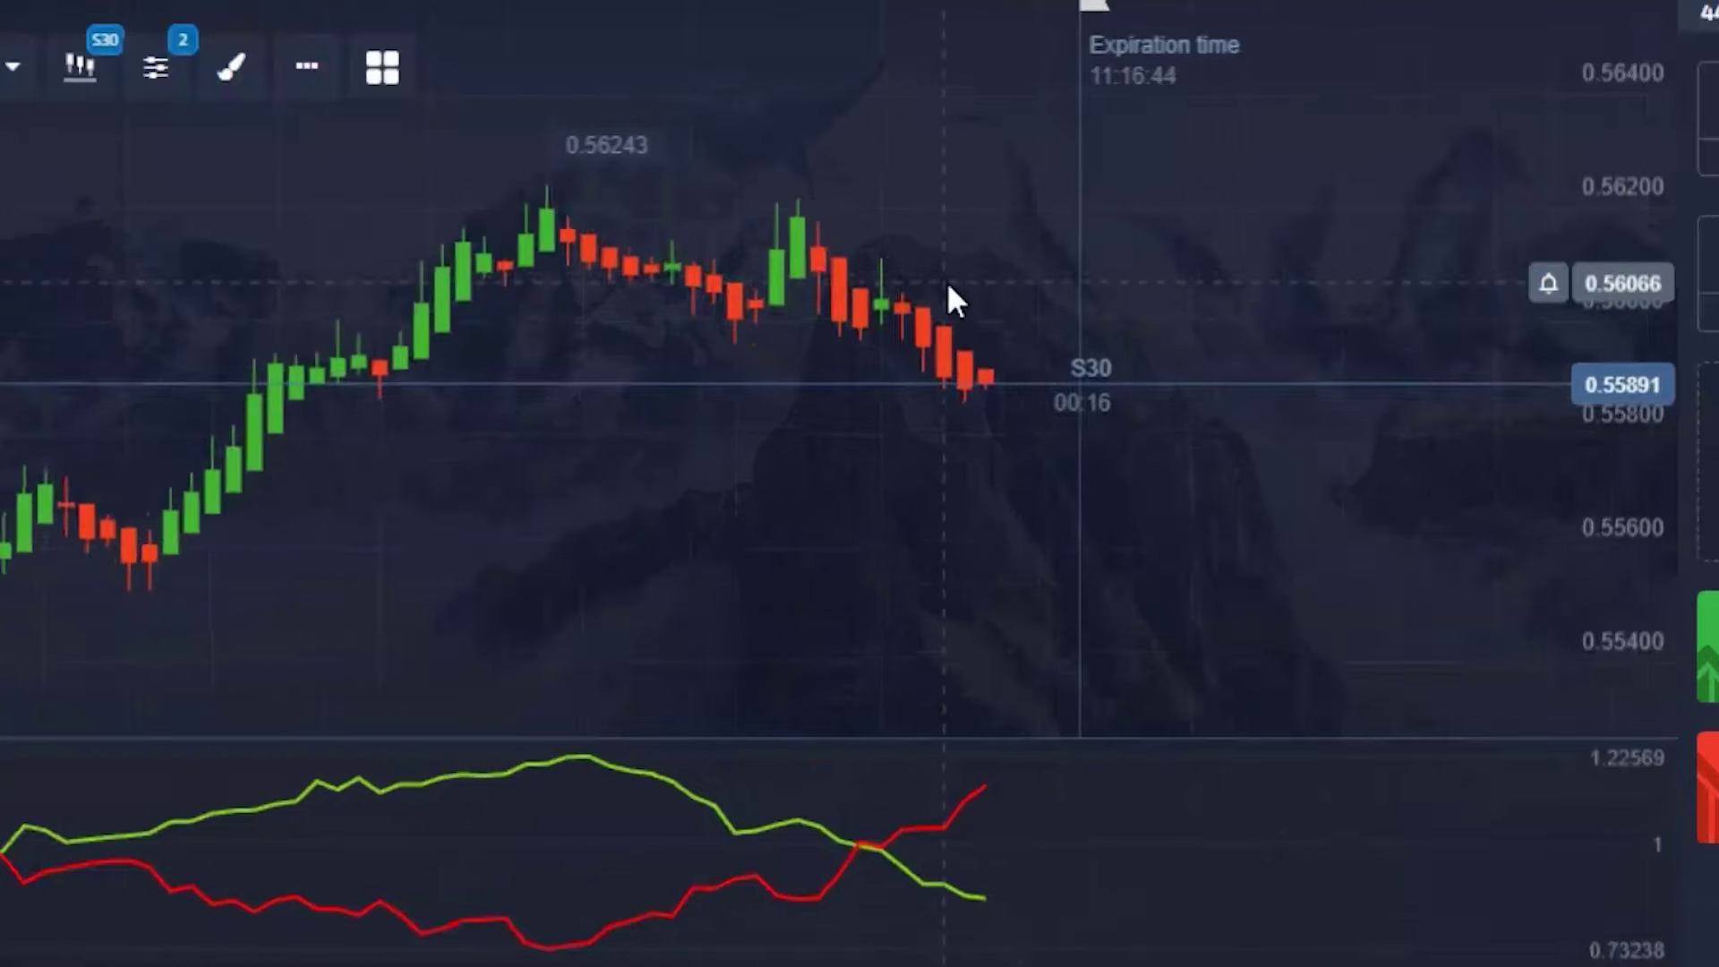
pyautogui.scroll(2, 948, 282)
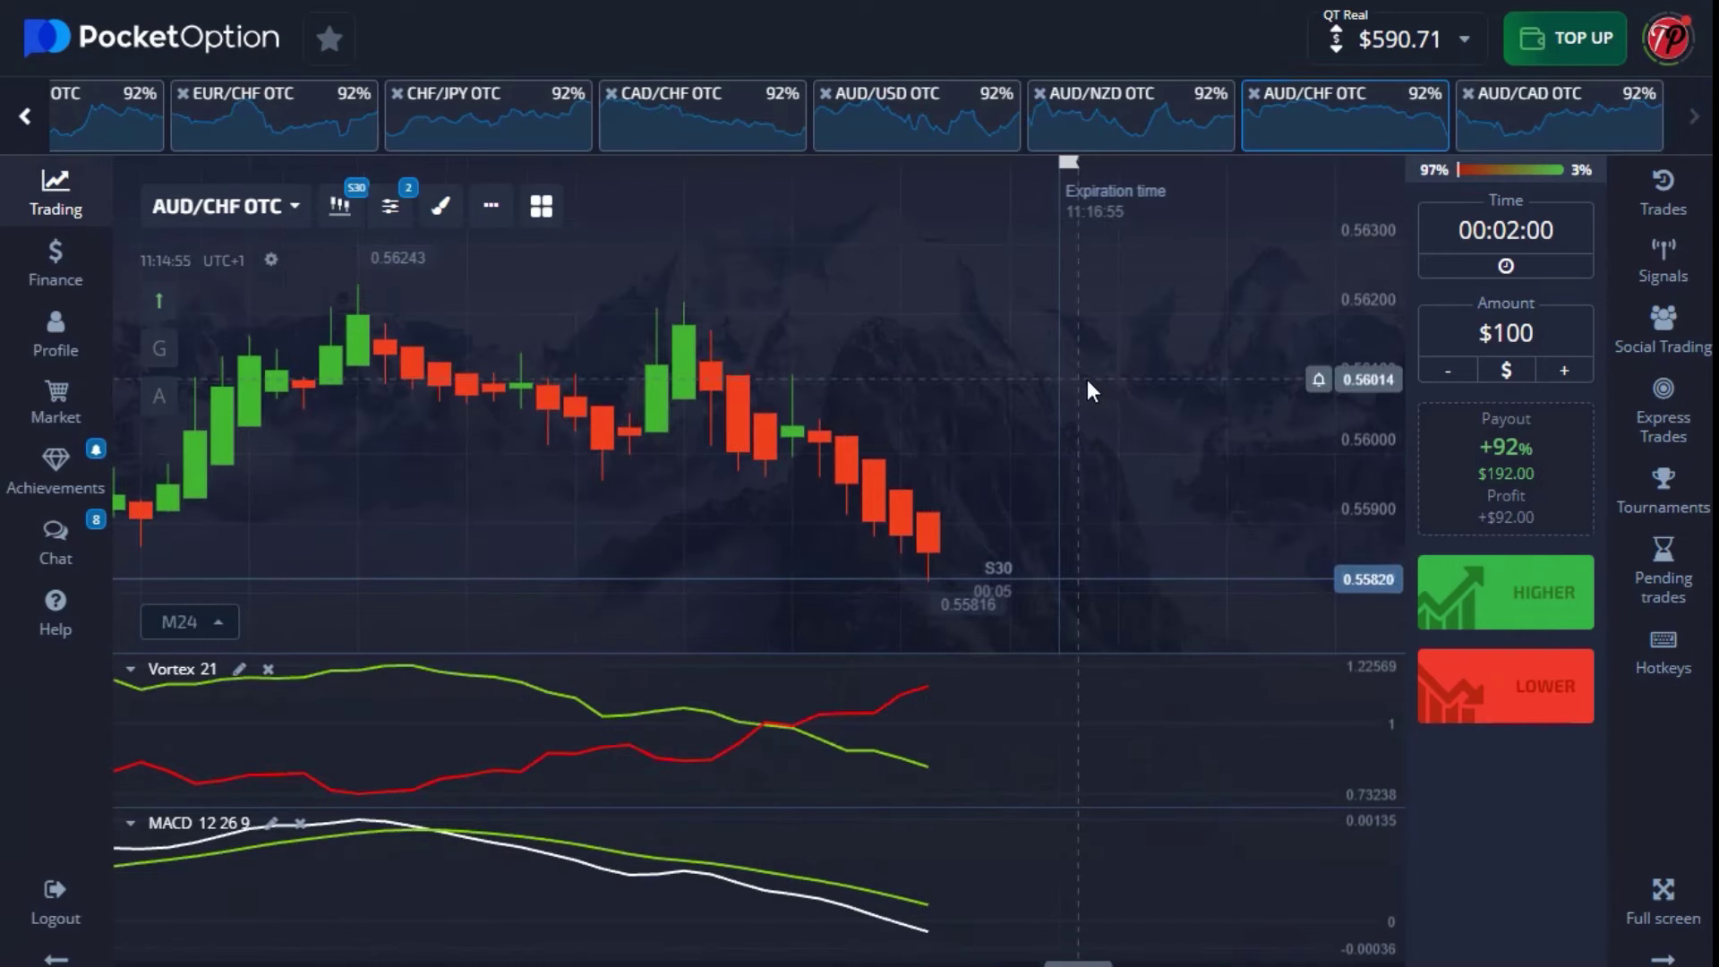
# Step: Place two $100 Lower trades on AUD/CHF OTC and view their $184 profit in Trades
pyautogui.doubleClick(1452, 682)
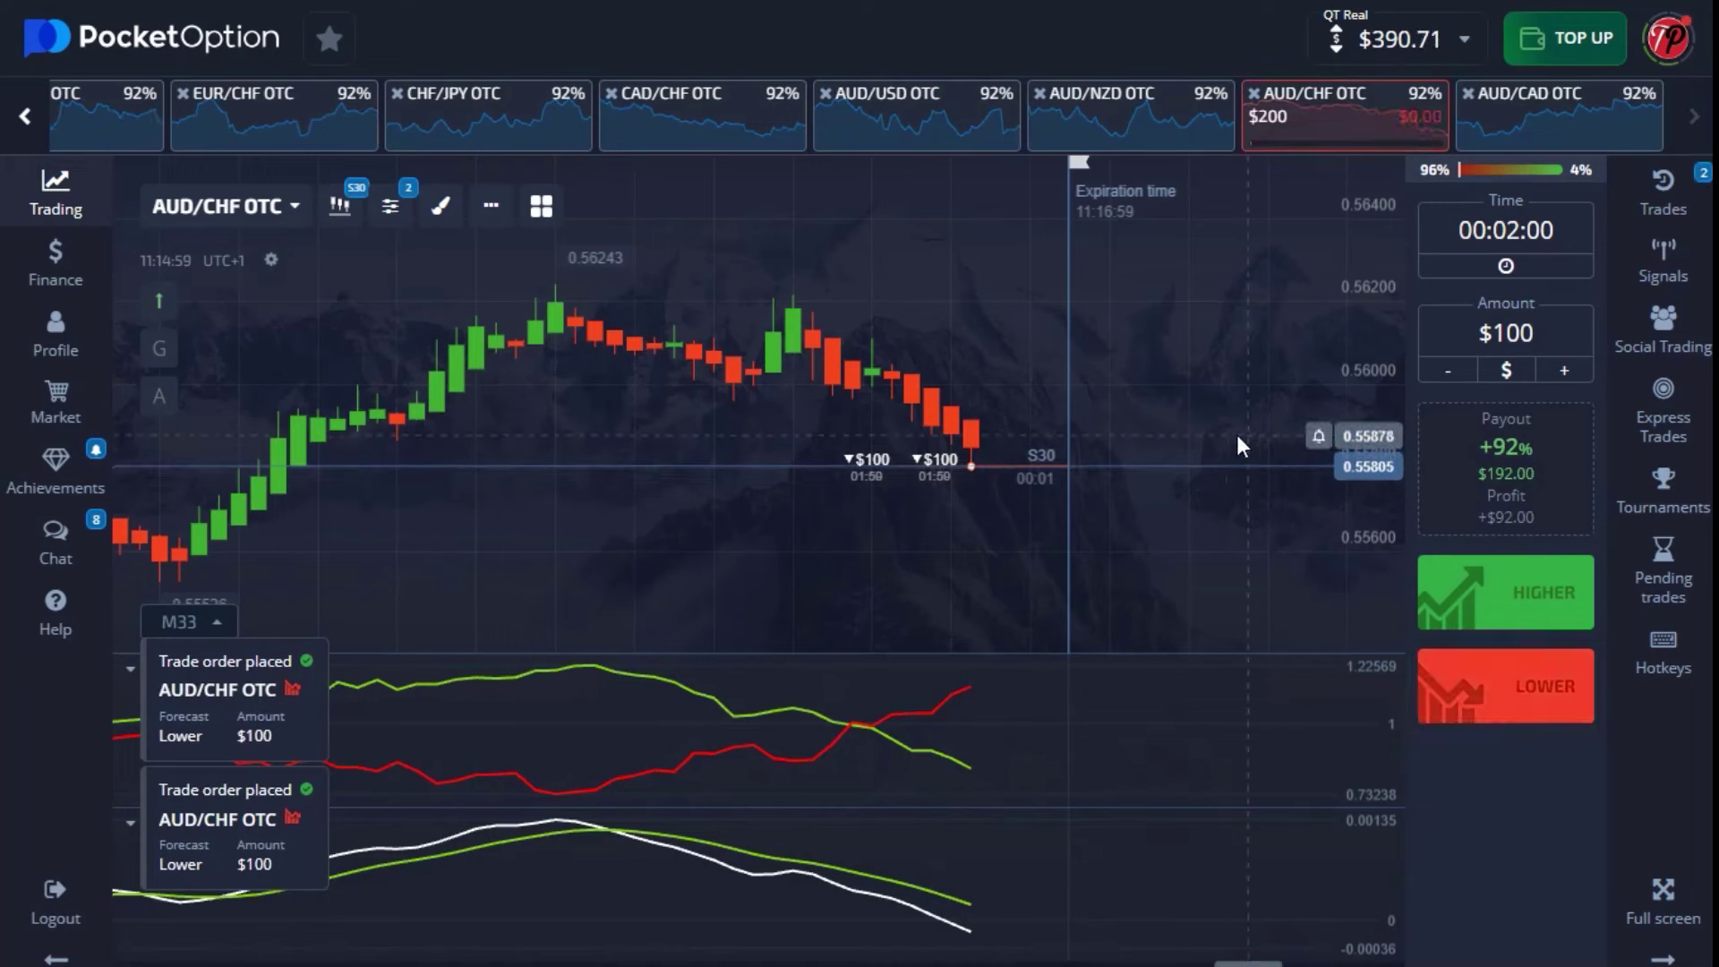
pyautogui.scroll(2, 1130, 395)
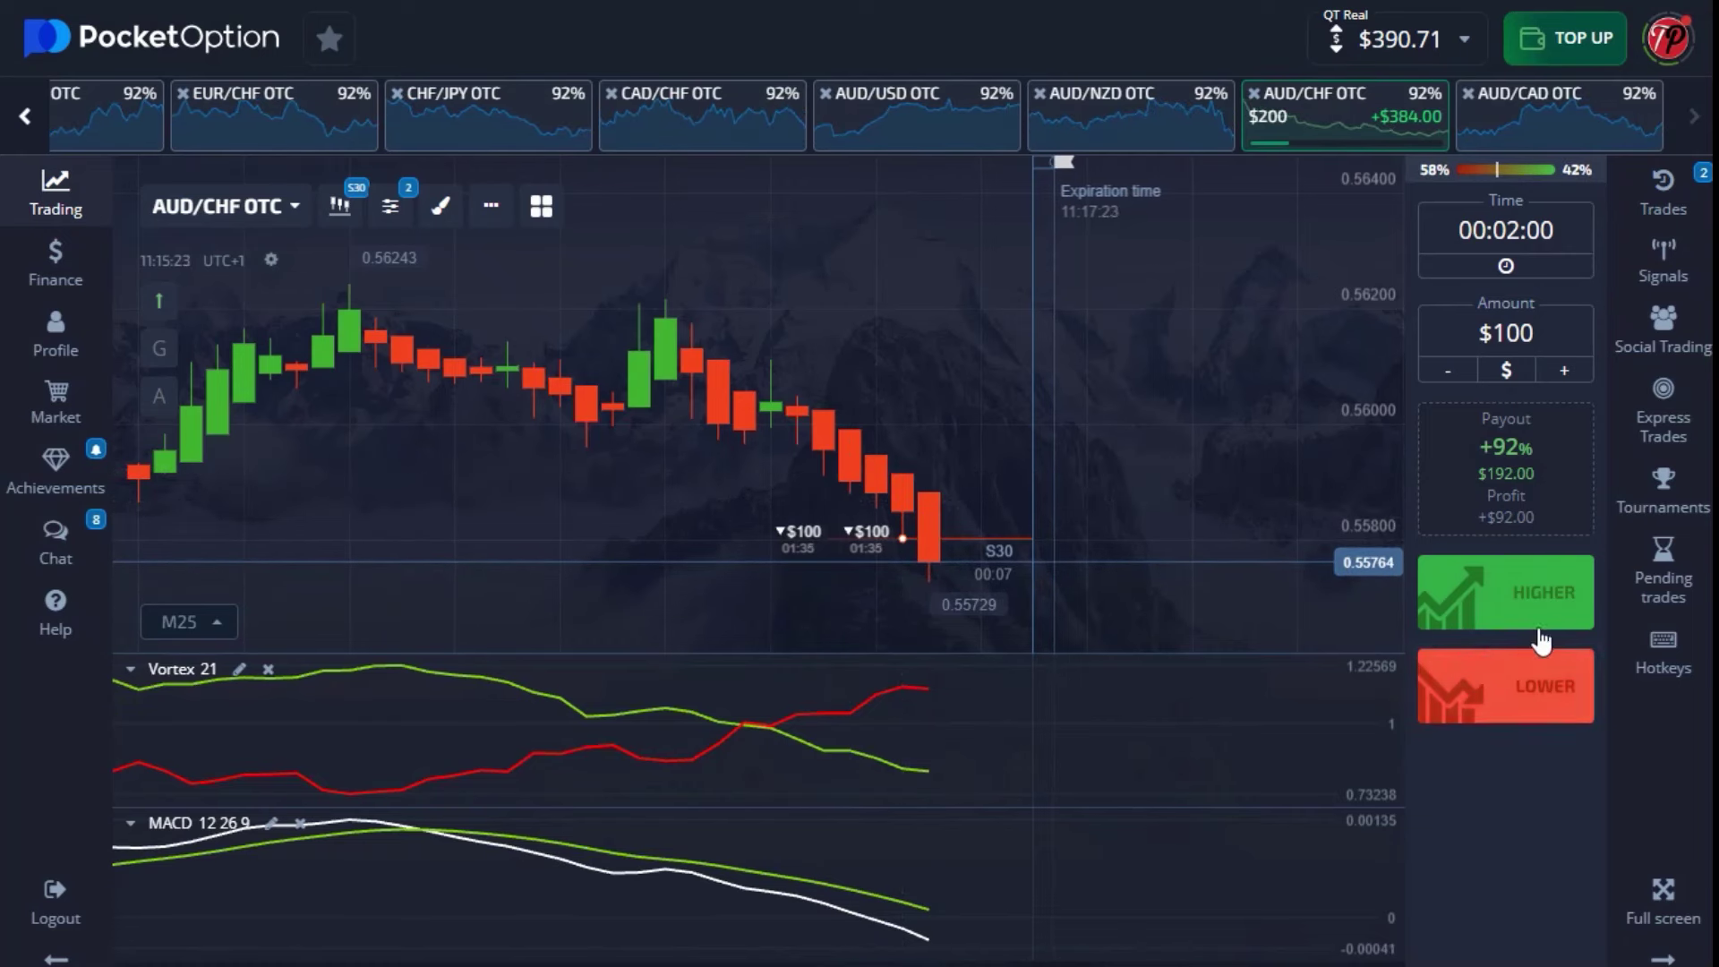
pyautogui.scroll(-3, 1060, 346)
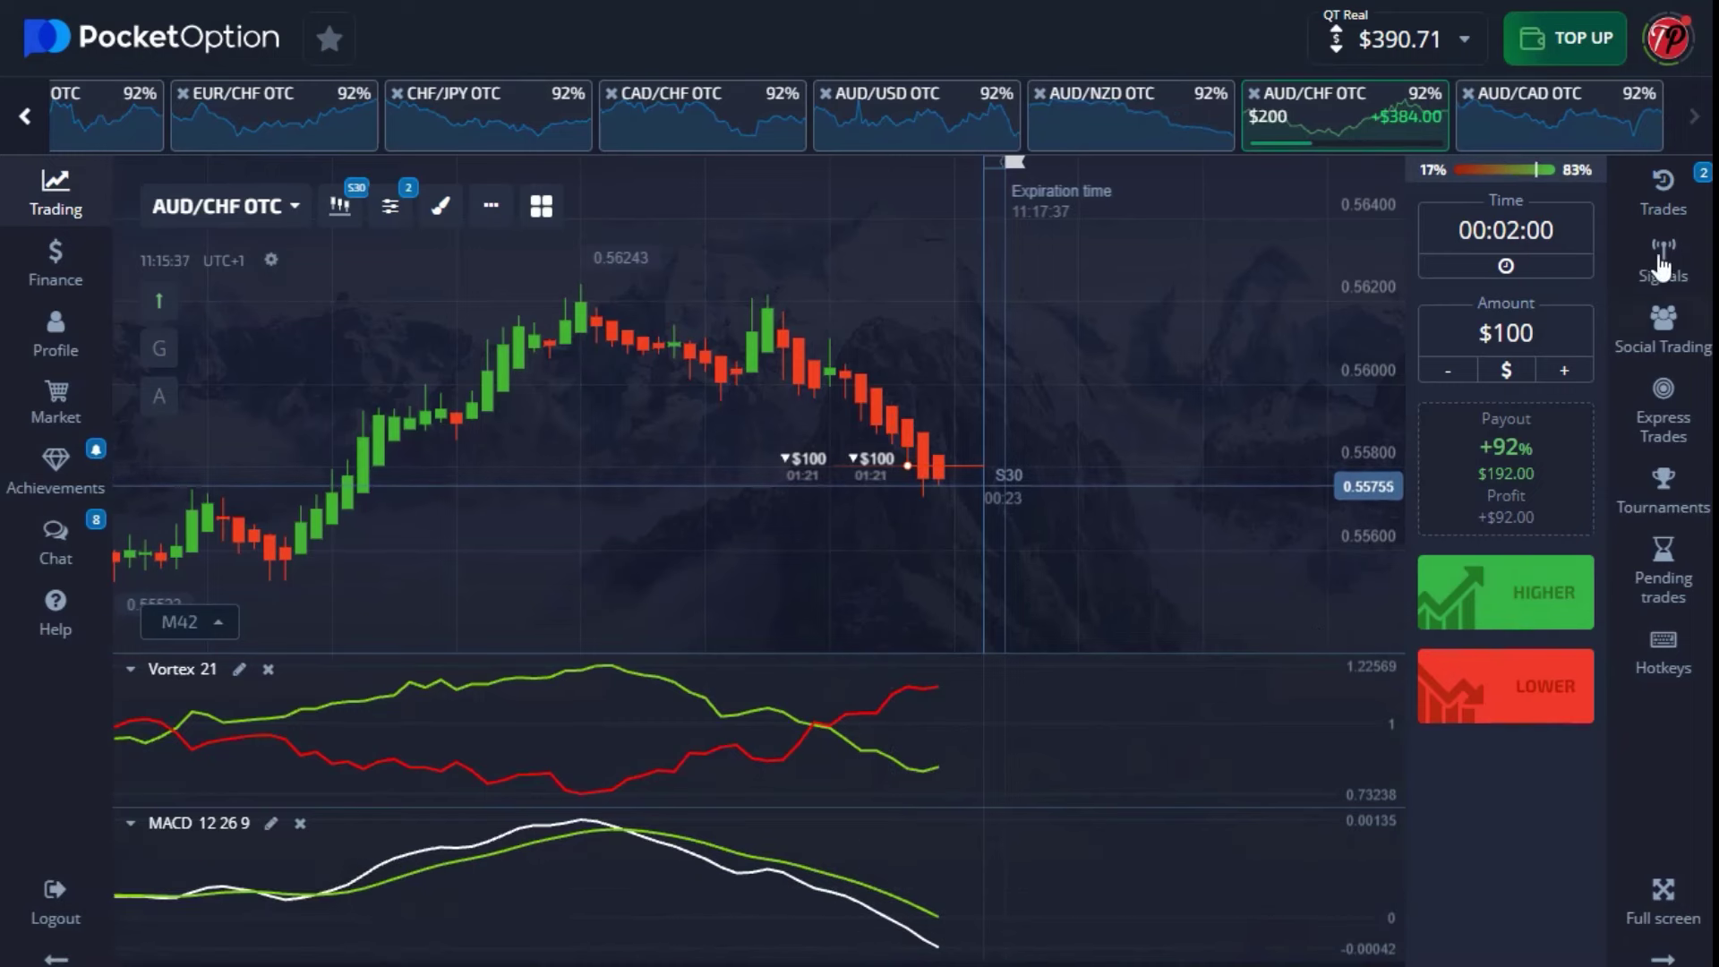
pyautogui.click(1663, 185)
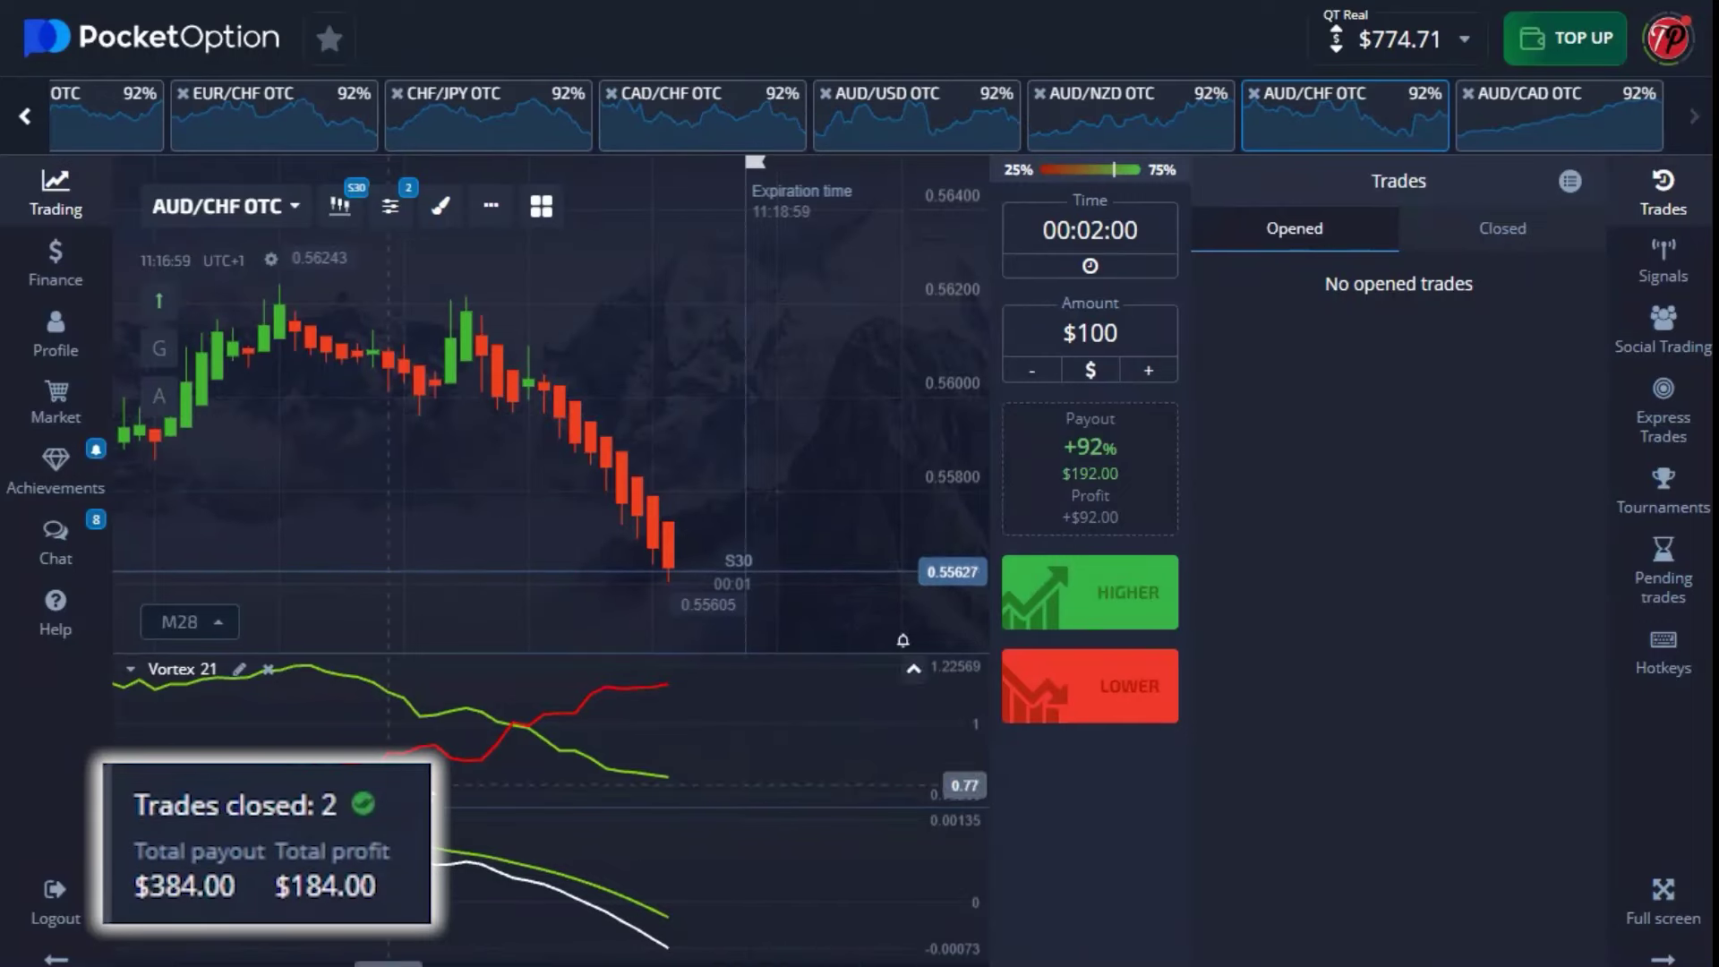
# Step: Hide the trades panel, readjust the chart zoom, and switch to the AUD/CAD OTC chart
pyautogui.click(1664, 184)
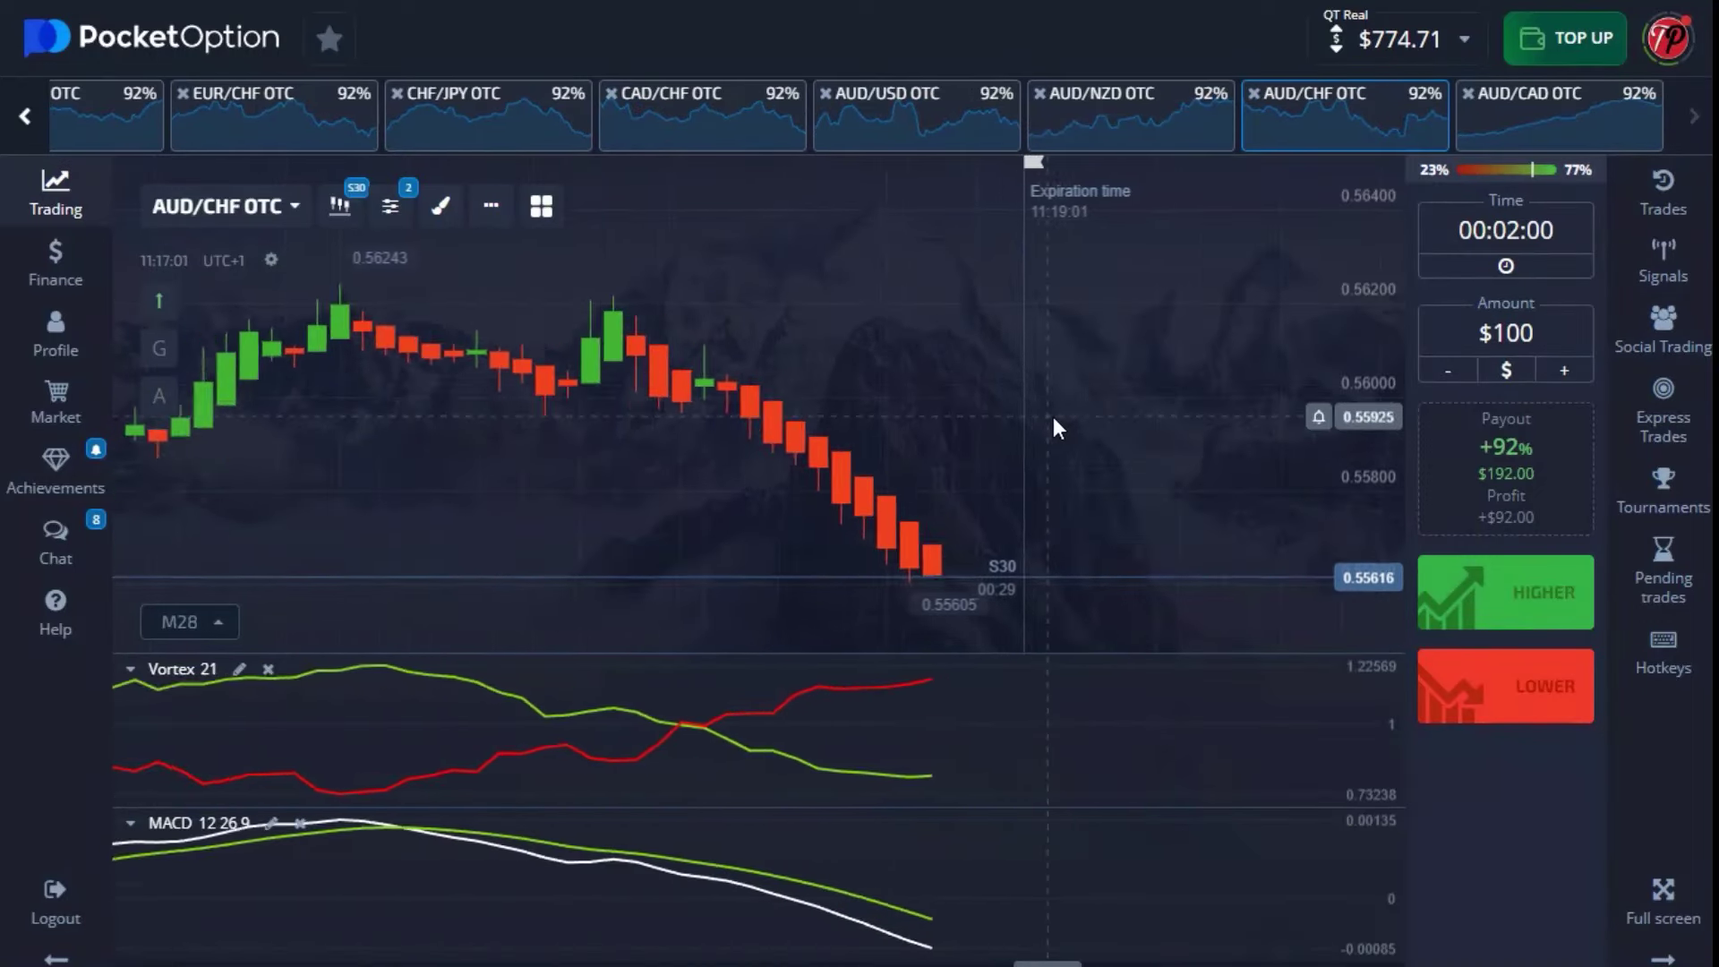
pyautogui.scroll(-3, 1053, 417)
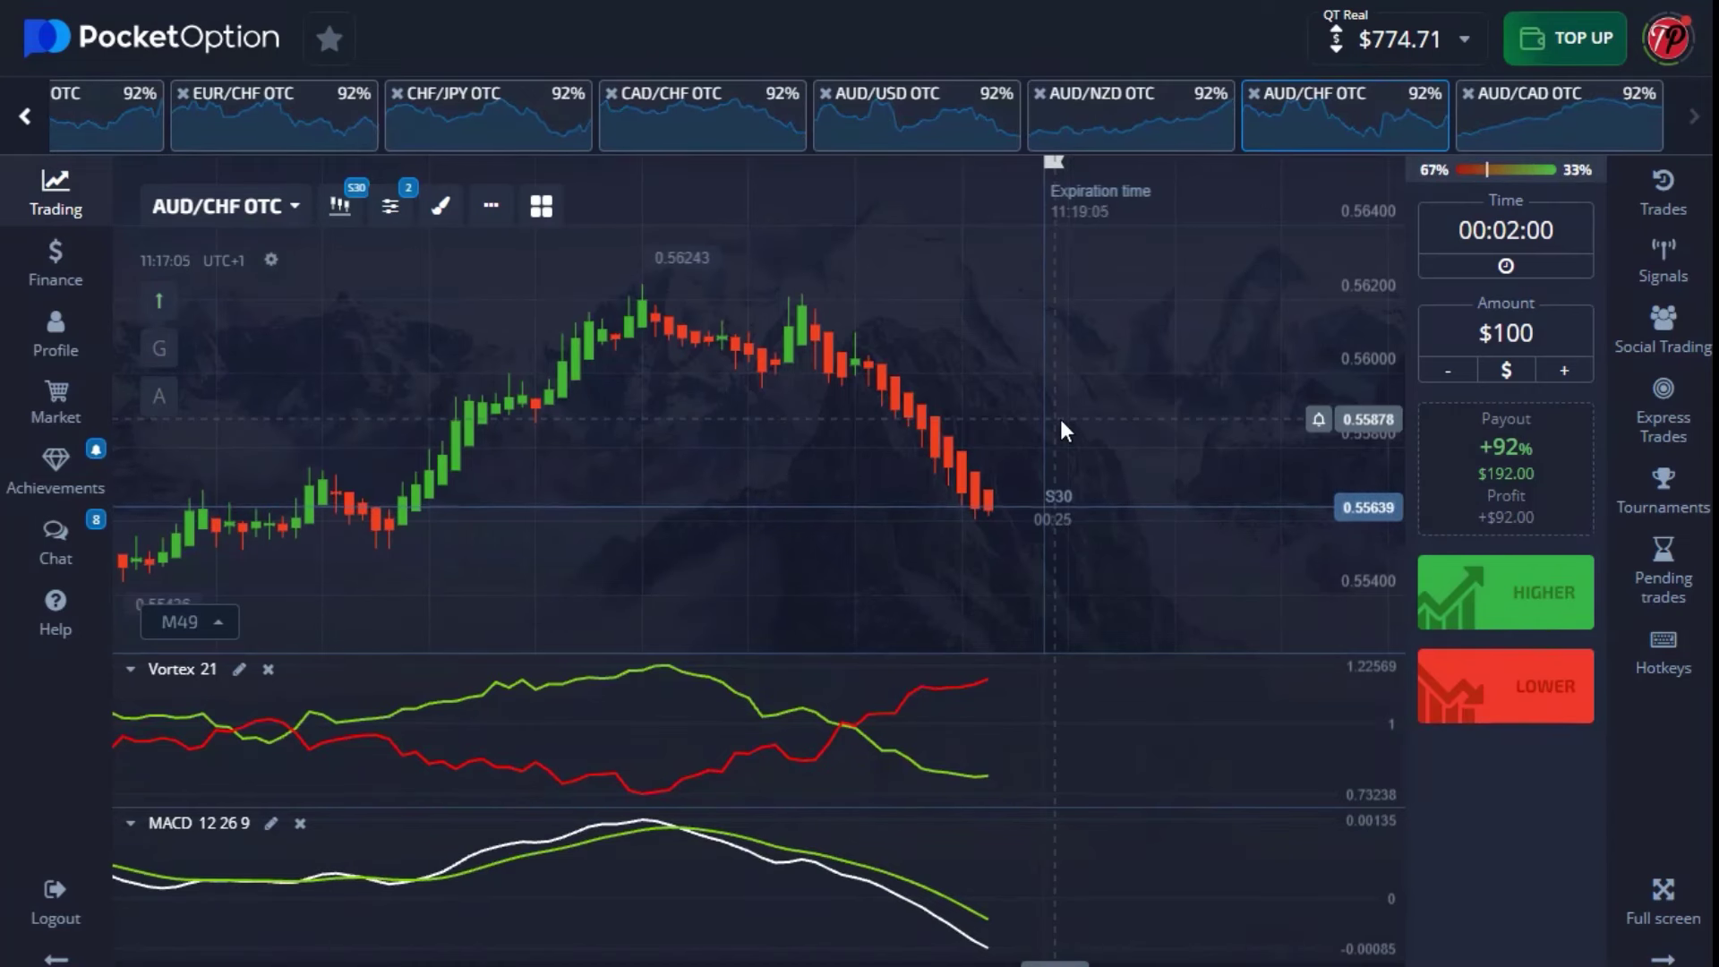
pyautogui.scroll(2, 1079, 420)
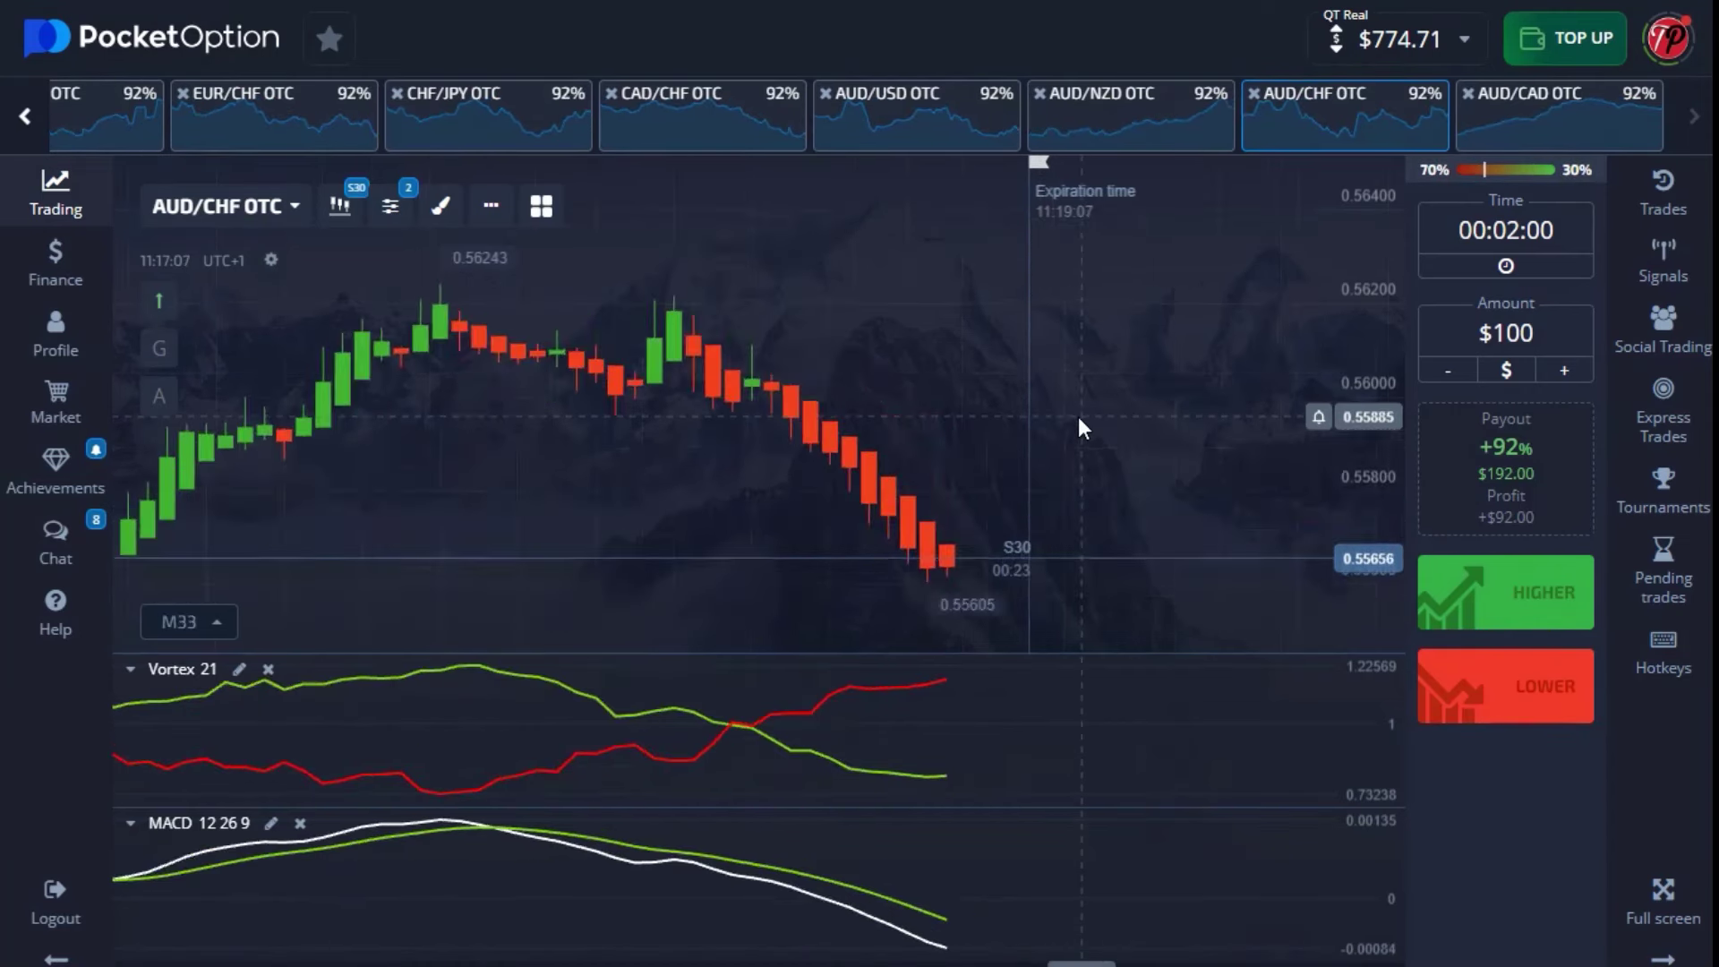
pyautogui.scroll(1, 1079, 421)
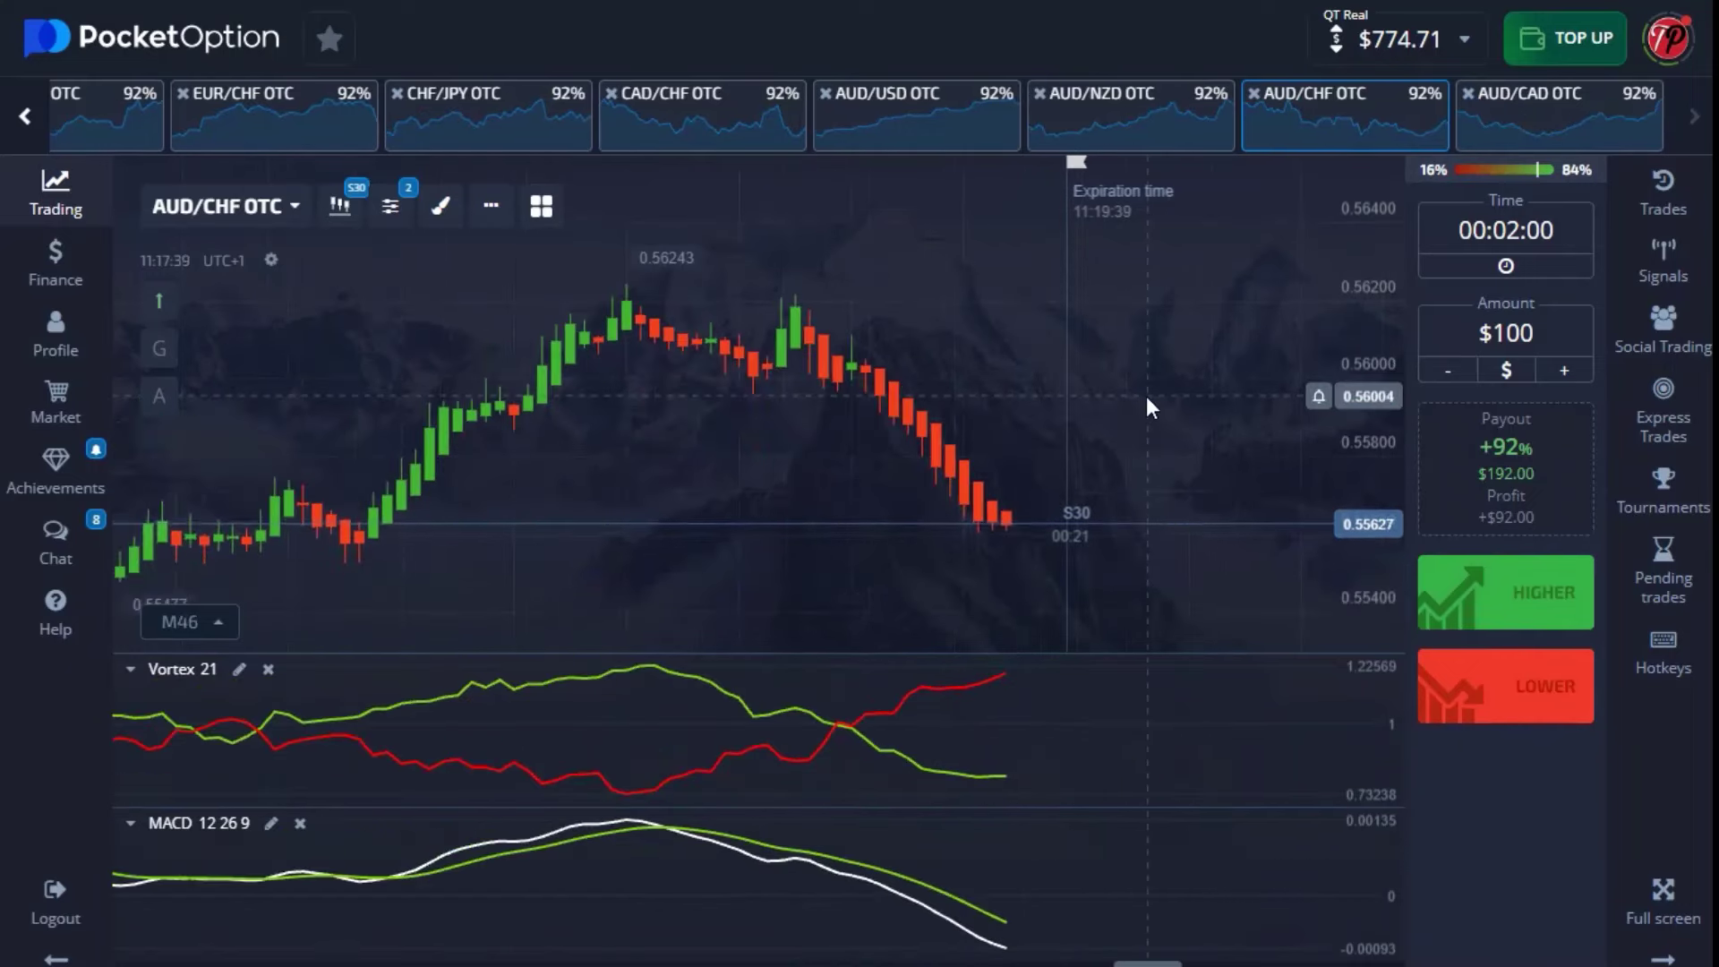
pyautogui.click(1533, 143)
# Step: Zoom the USD/CNH OTC chart in and out to set a comfortable candle view
pyautogui.scroll(-3, 935, 500)
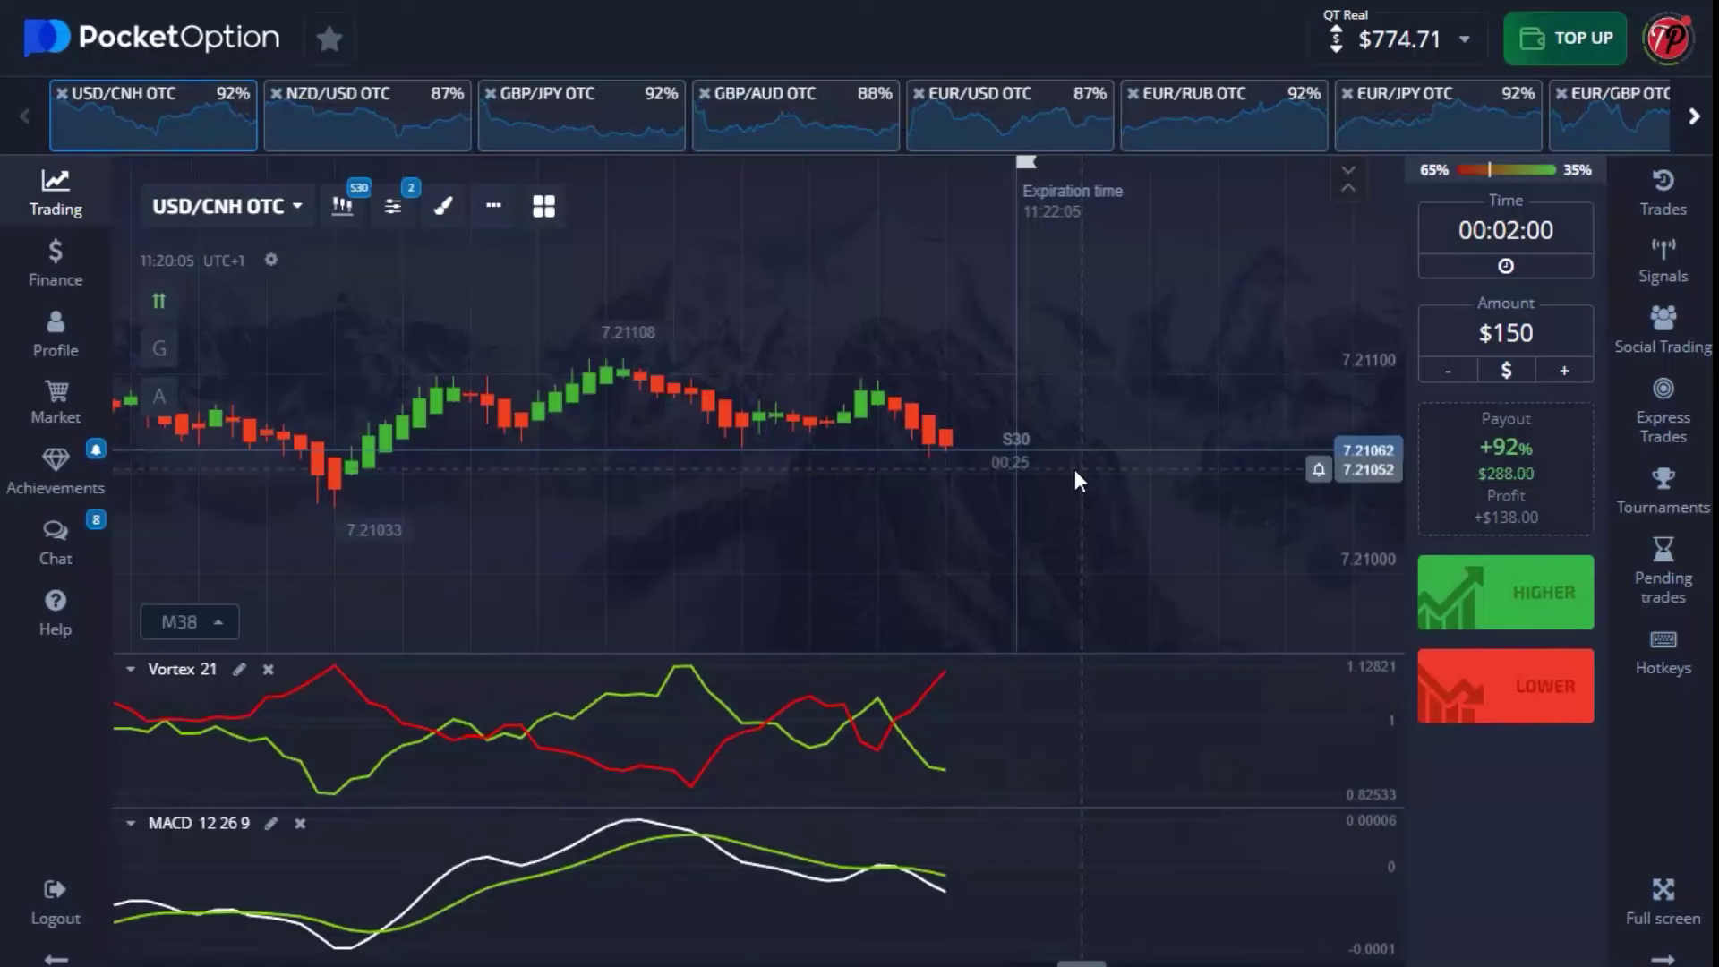
pyautogui.scroll(3, 945, 458)
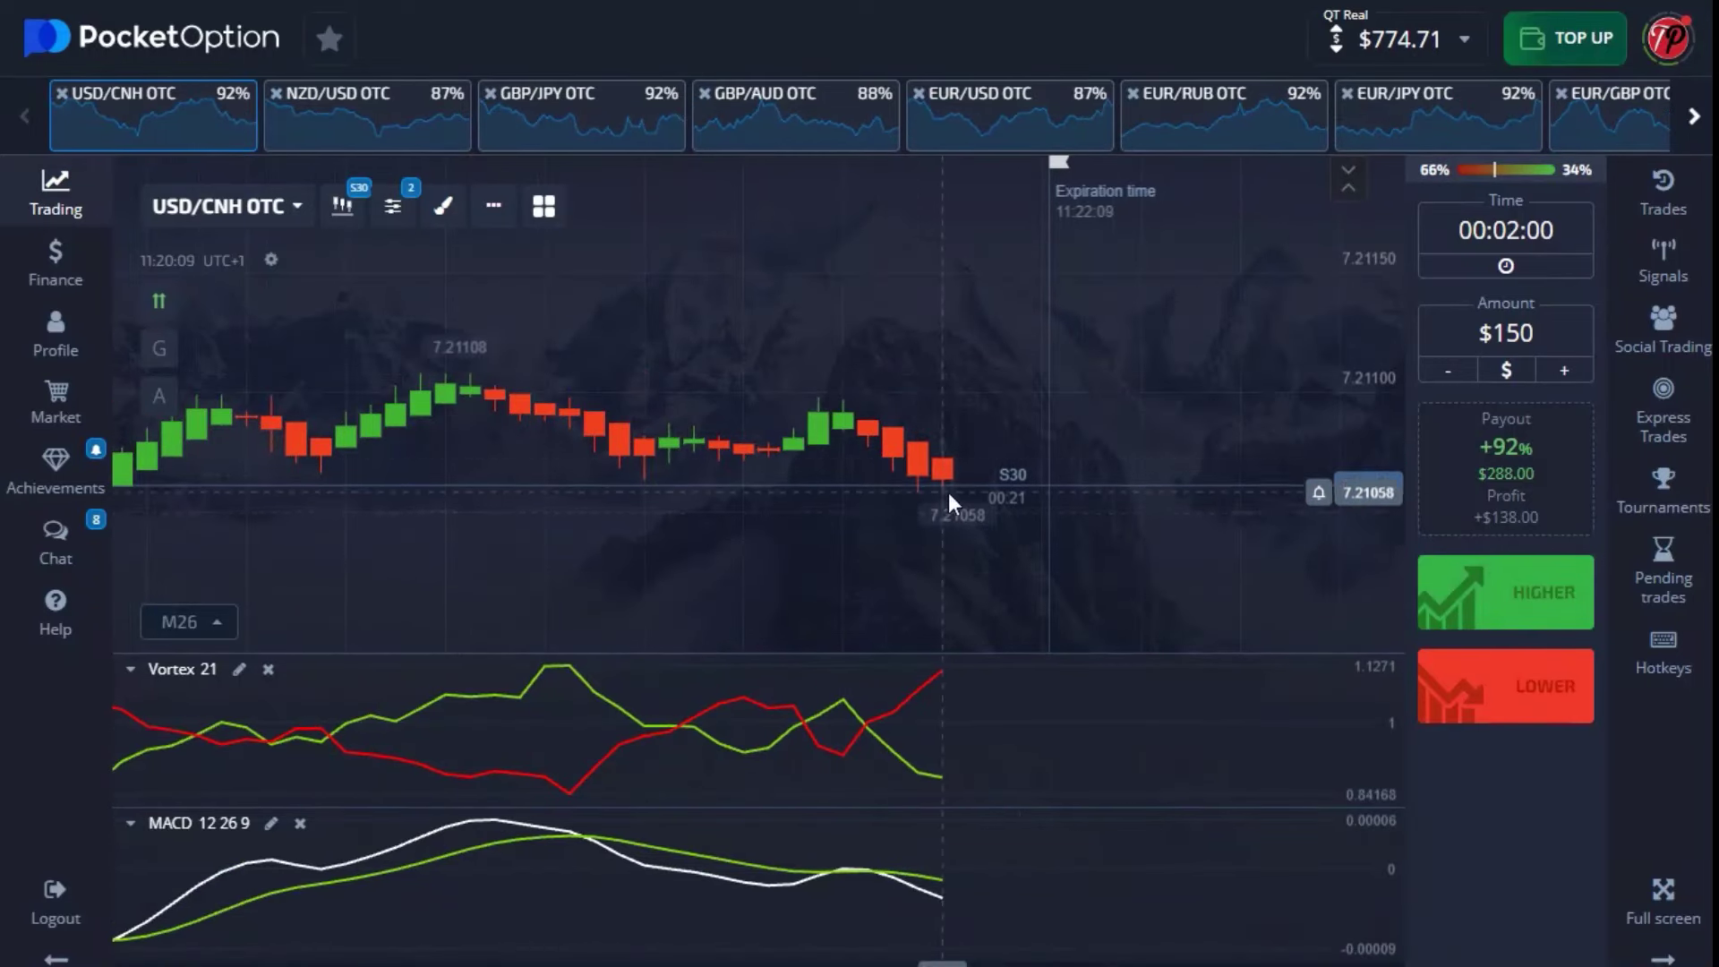
pyautogui.scroll(-3, 1113, 405)
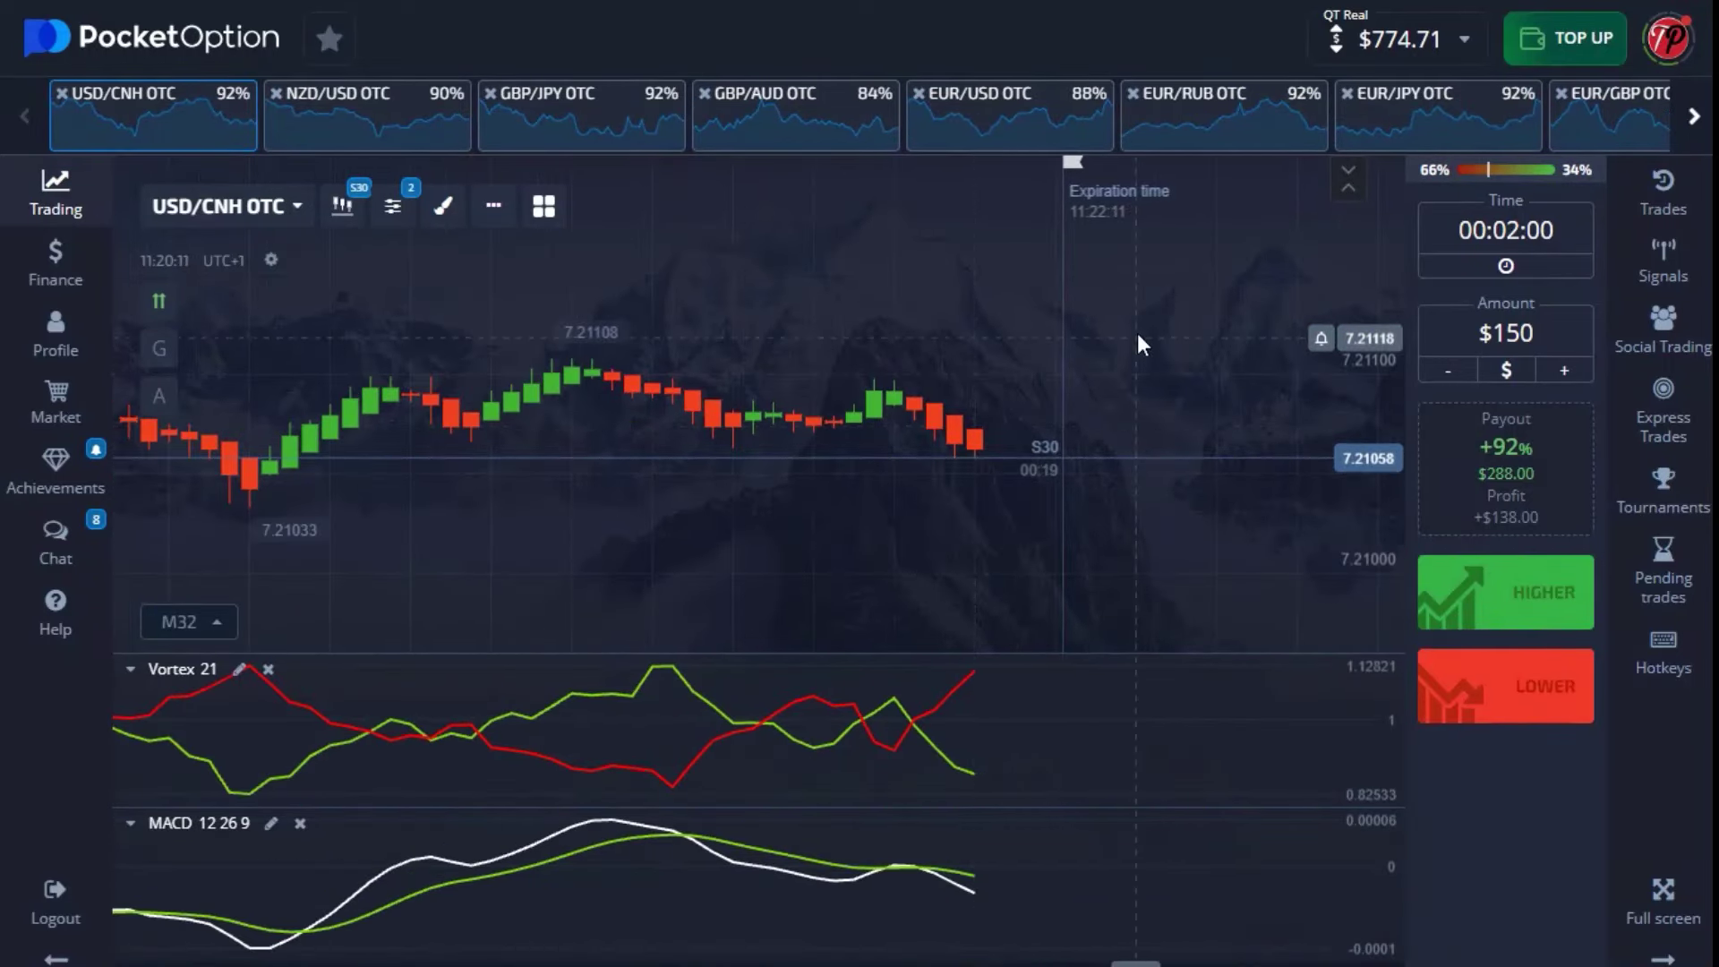
pyautogui.scroll(-1, 1138, 337)
pyautogui.scroll(2, 1138, 335)
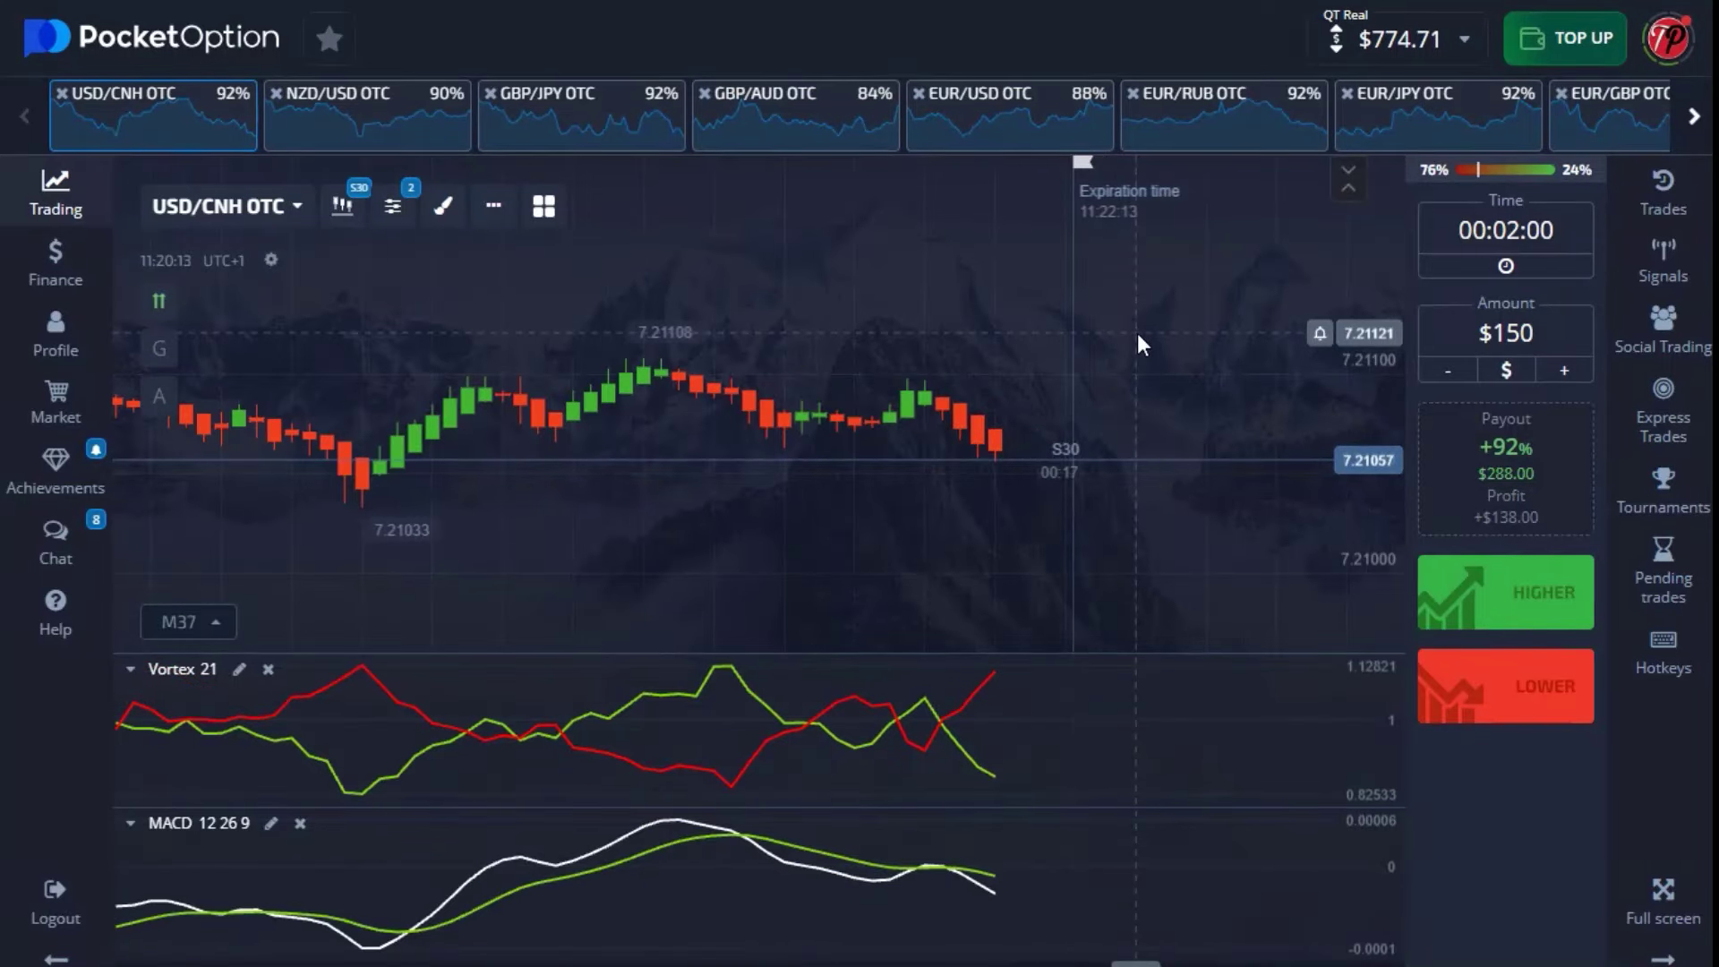
pyautogui.scroll(-3, 1153, 344)
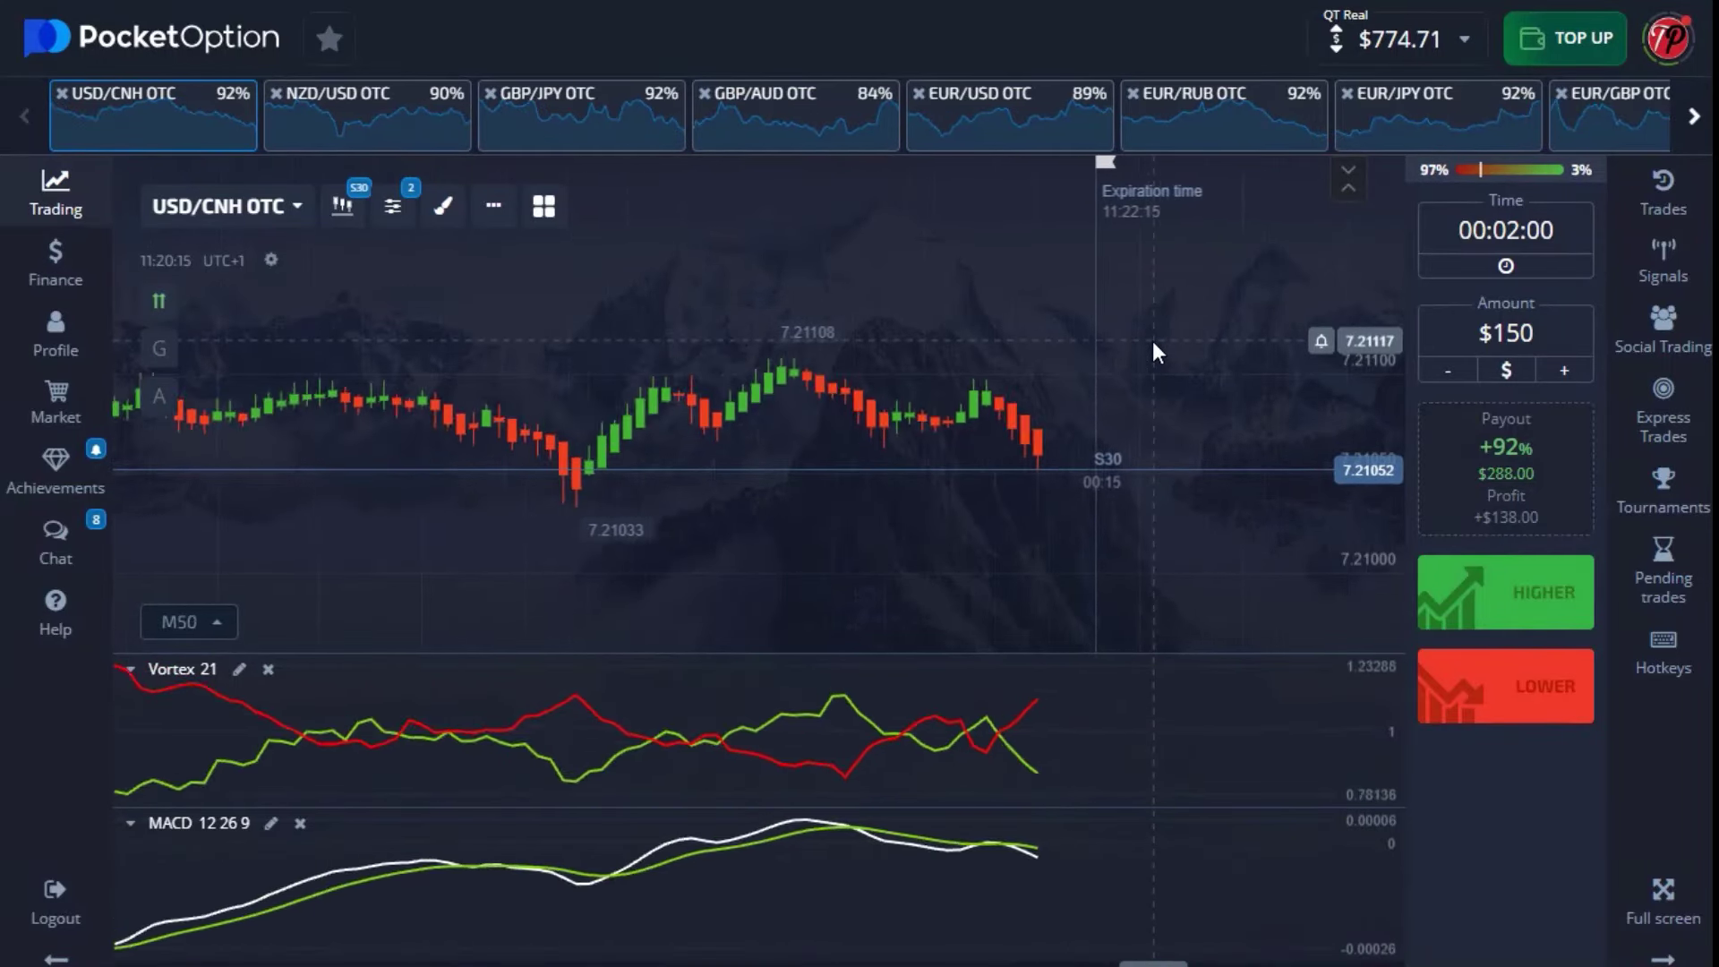
pyautogui.scroll(2, 1152, 341)
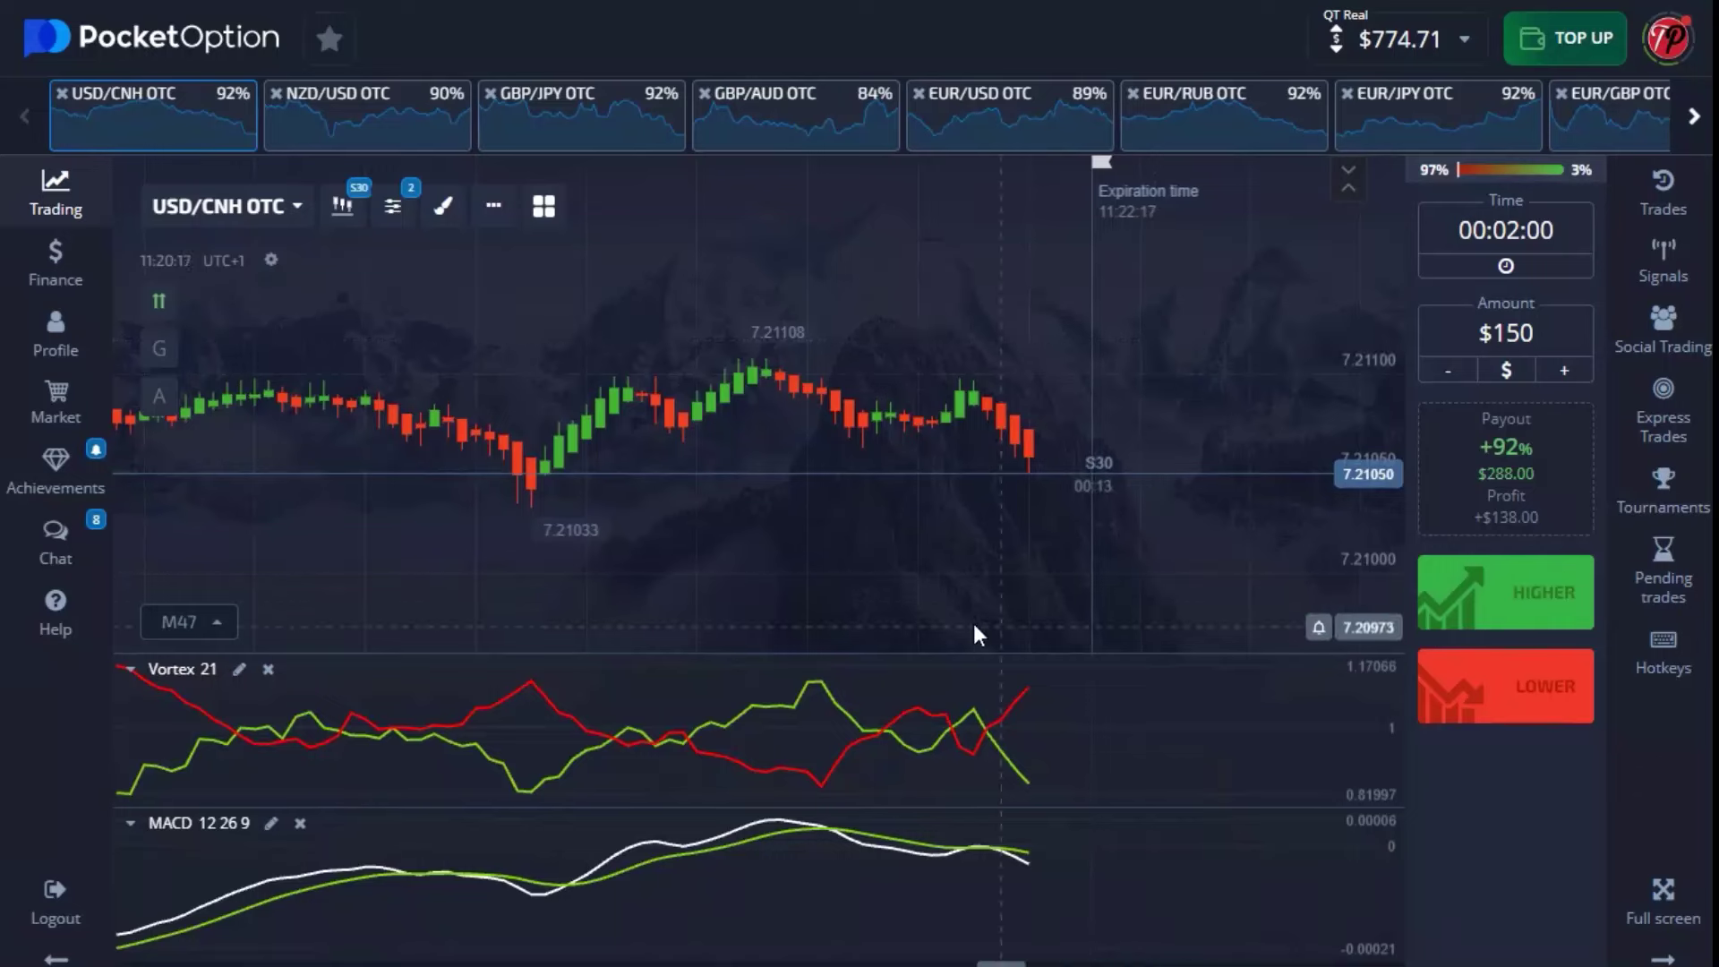
# Step: Place two $150 Lower trades on USD/CNH OTC and collect the $138 profit on each
pyautogui.click(1511, 703)
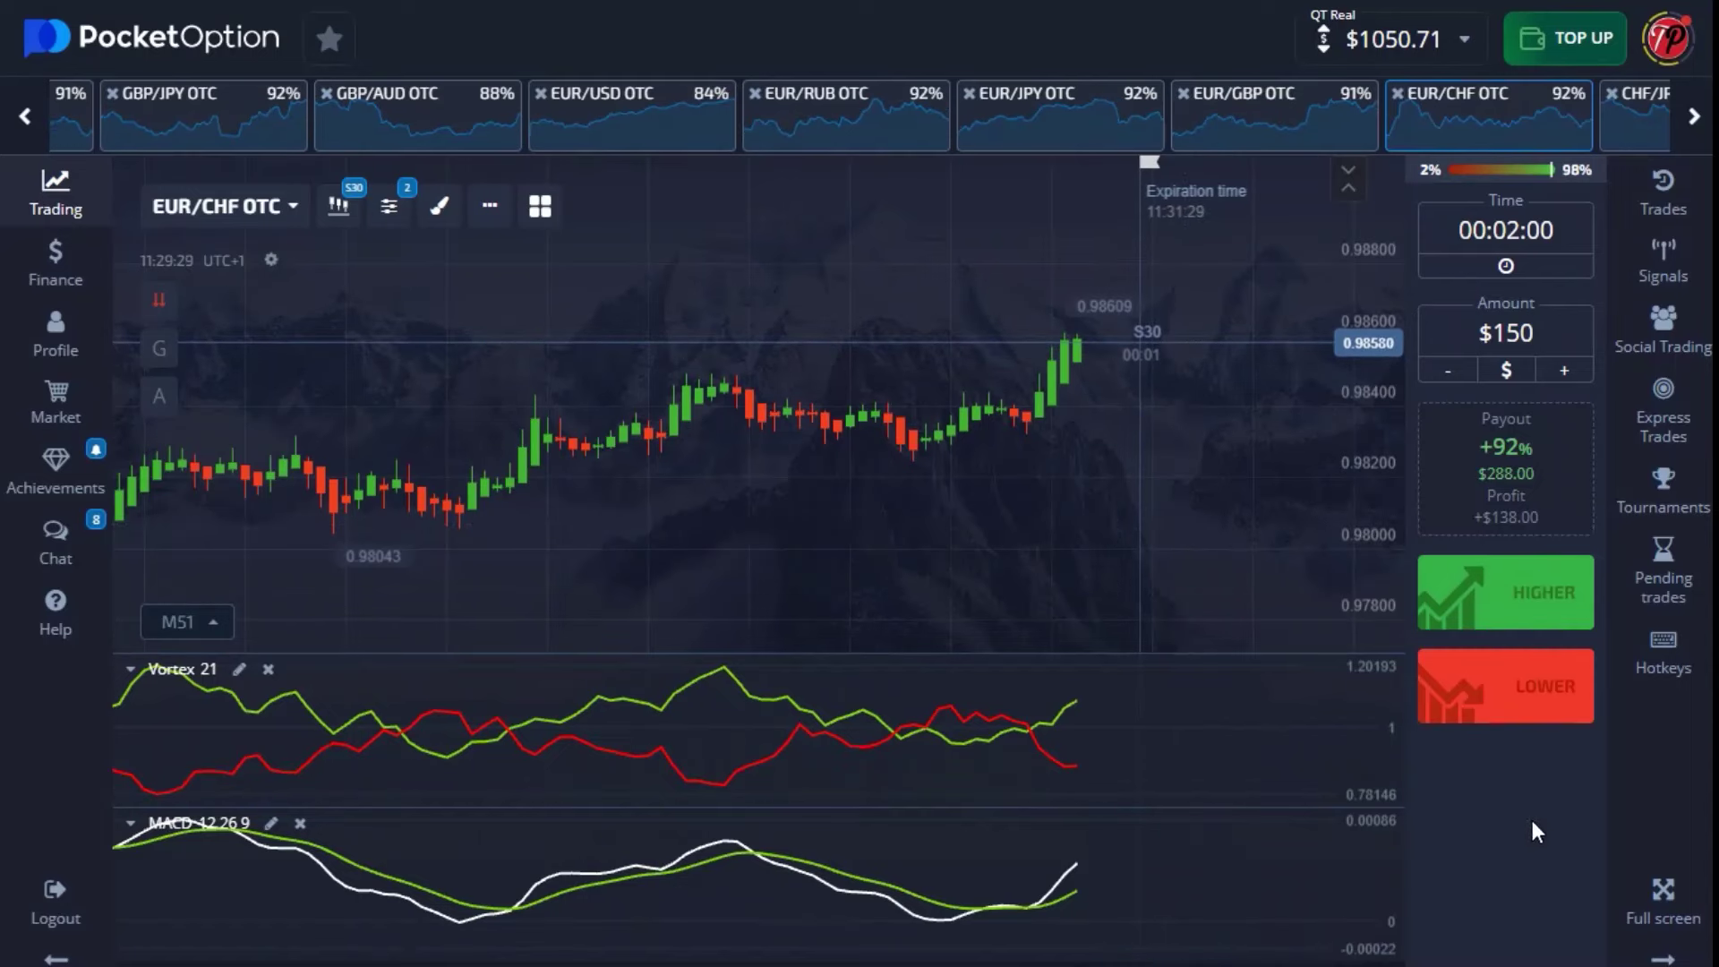
# Step: Open two $150 Higher trades on EUR/CHF OTC and pan the chart to follow them
pyautogui.click(1522, 601)
pyautogui.click(1522, 615)
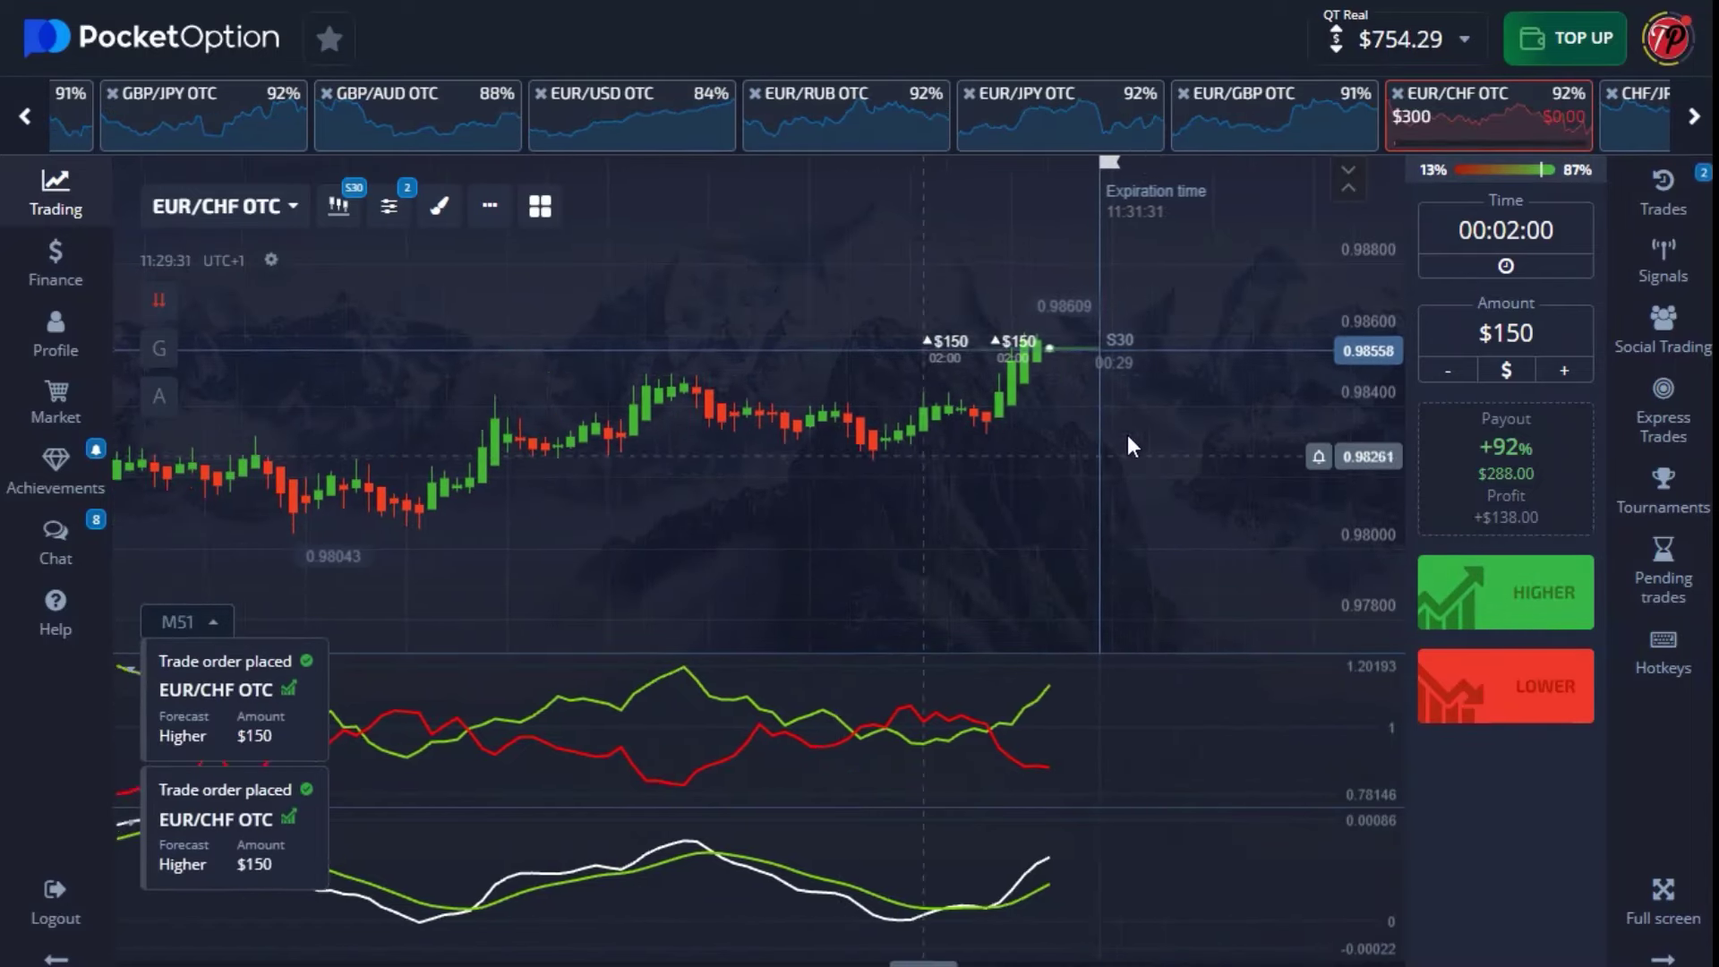
pyautogui.scroll(3, 1088, 385)
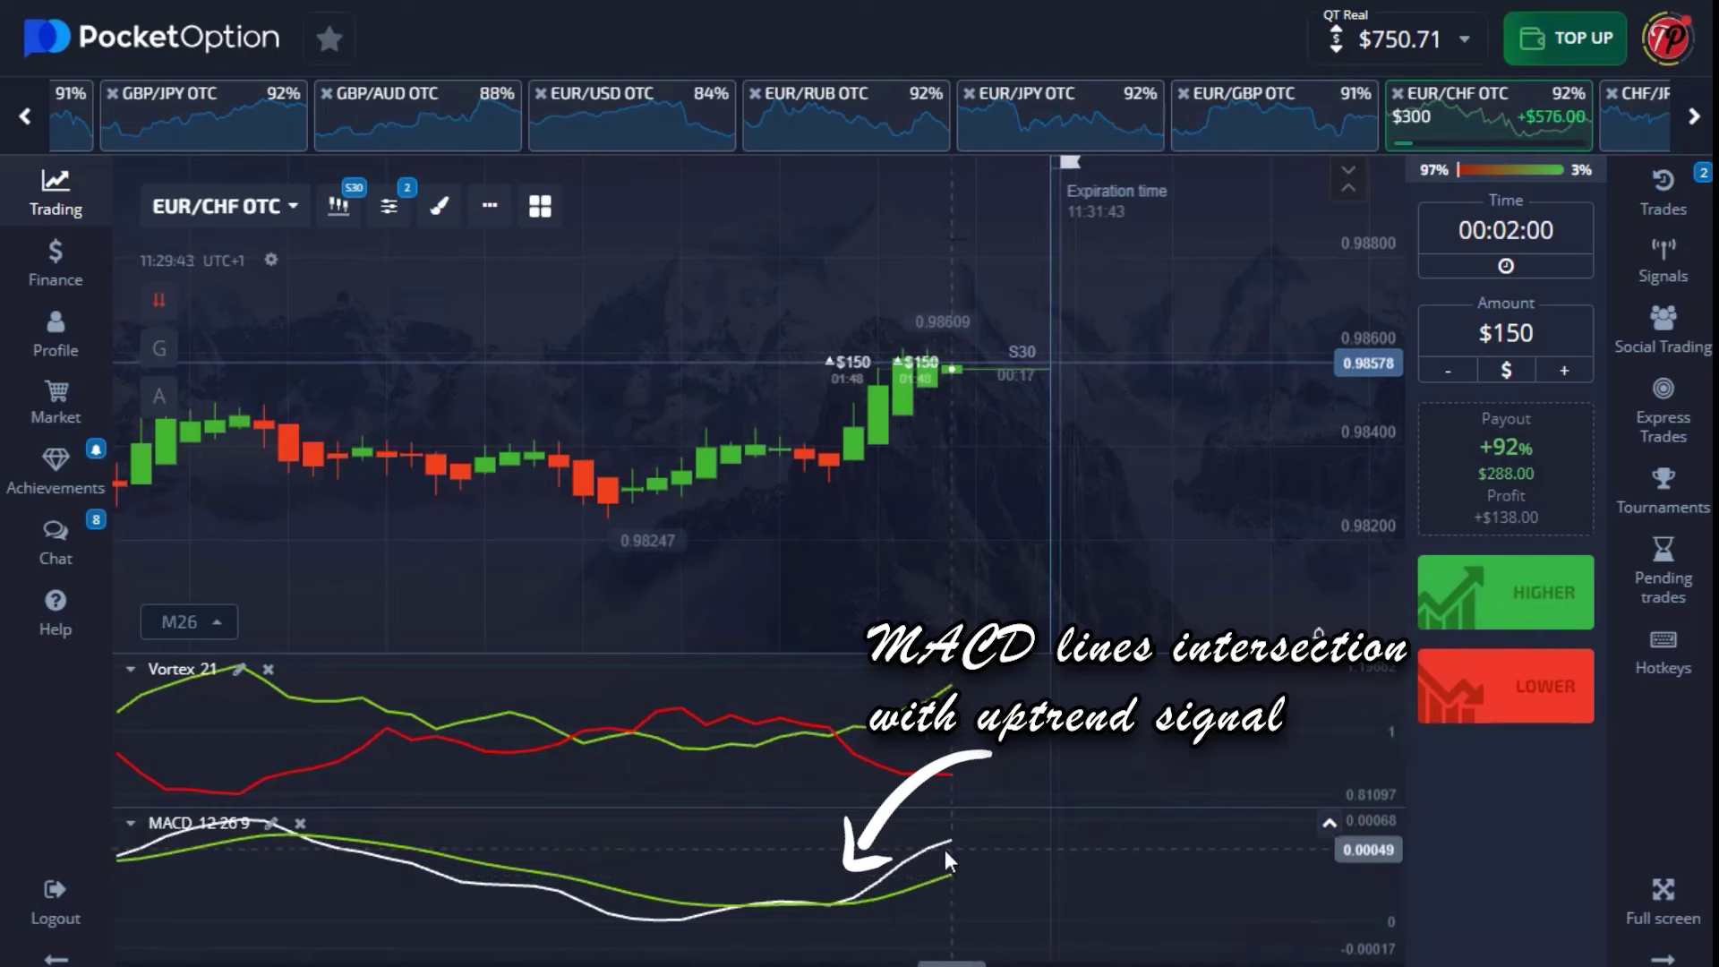
pyautogui.scroll(3, 1040, 350)
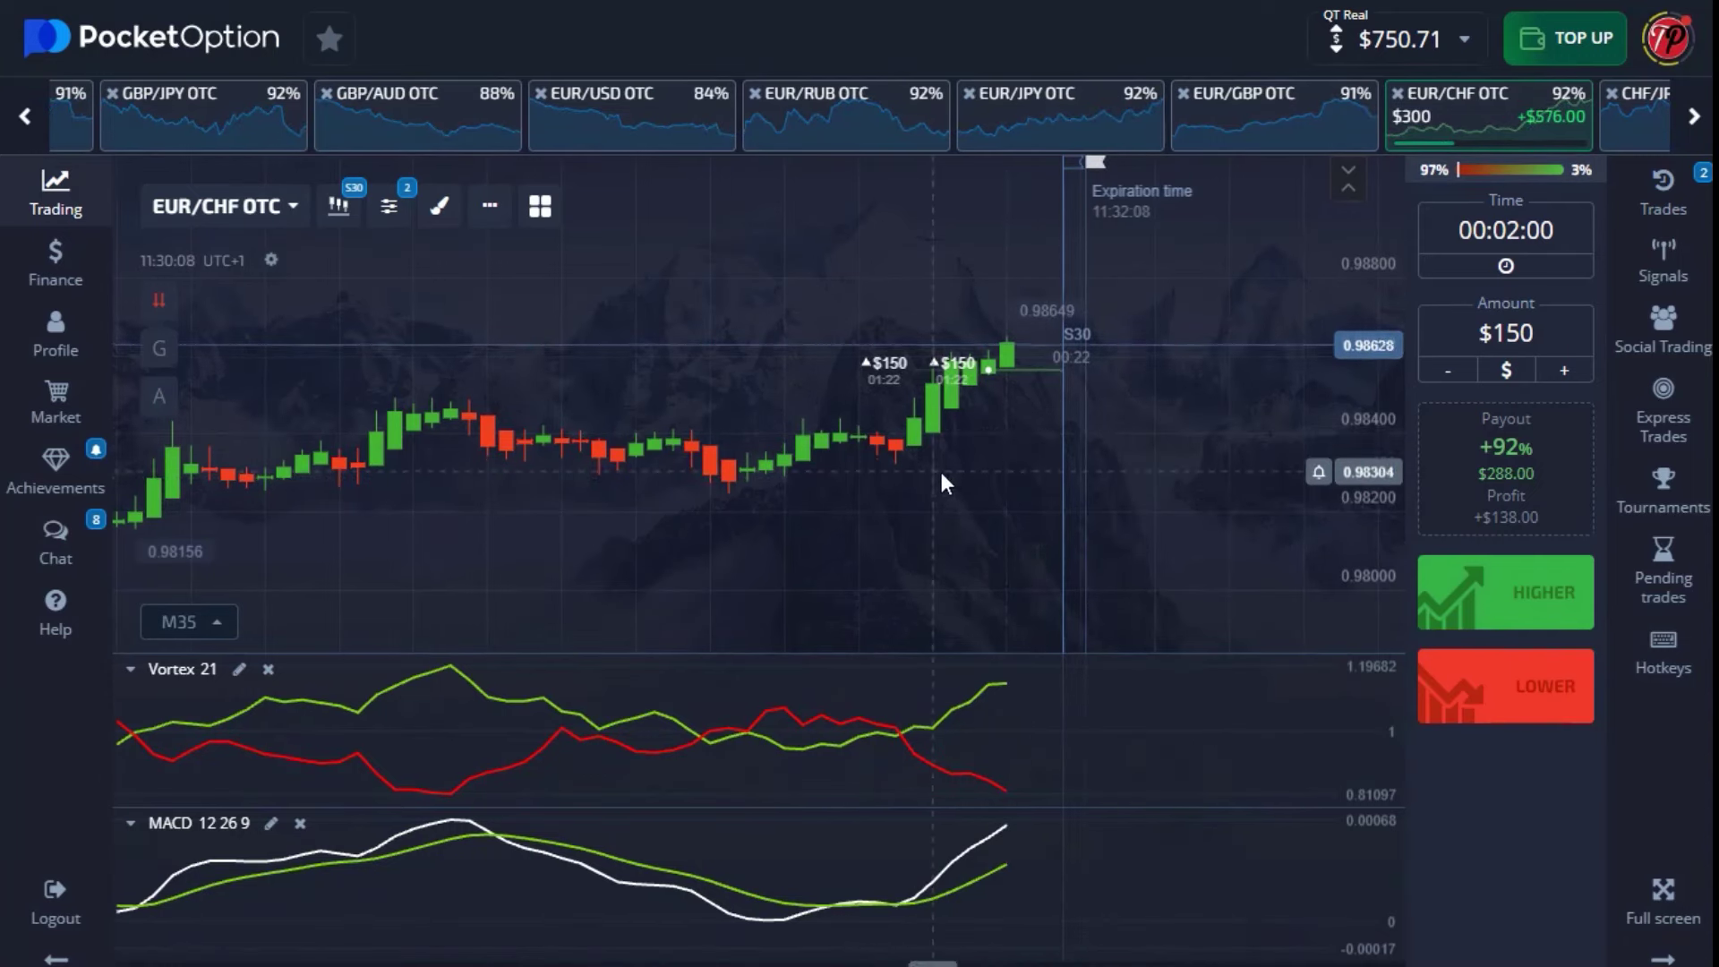
pyautogui.scroll(3, 1090, 373)
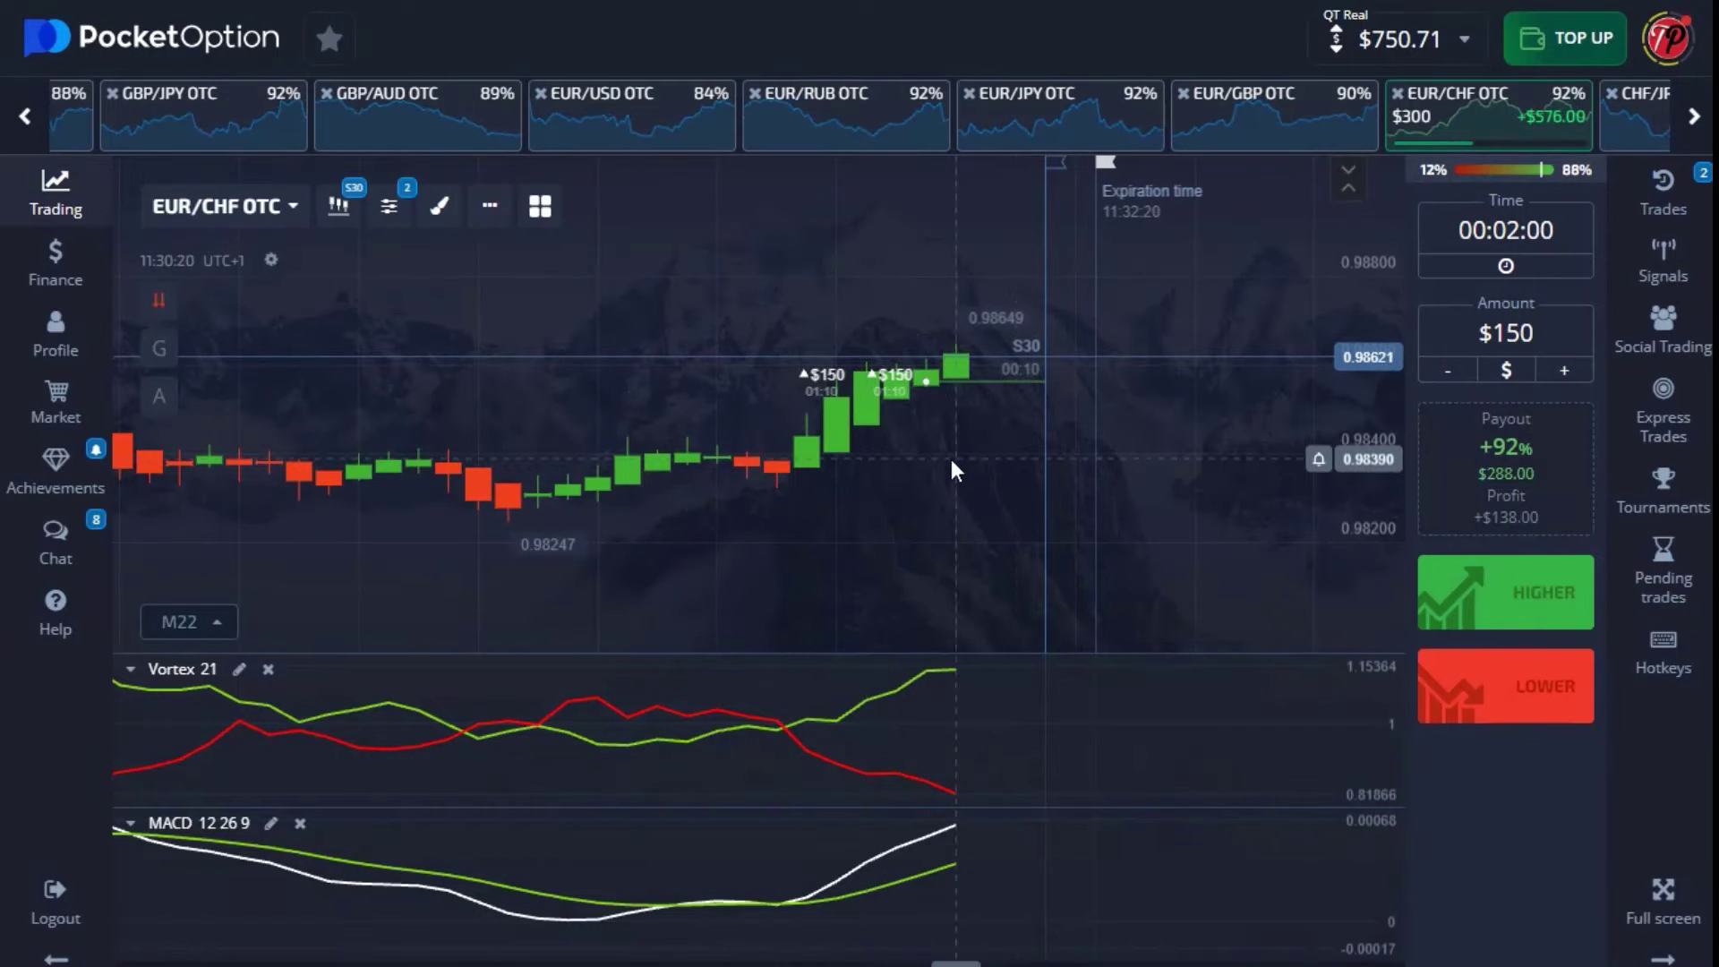
pyautogui.scroll(3, 967, 439)
pyautogui.moveTo(781, 517); pyautogui.dragTo(1121, 458)
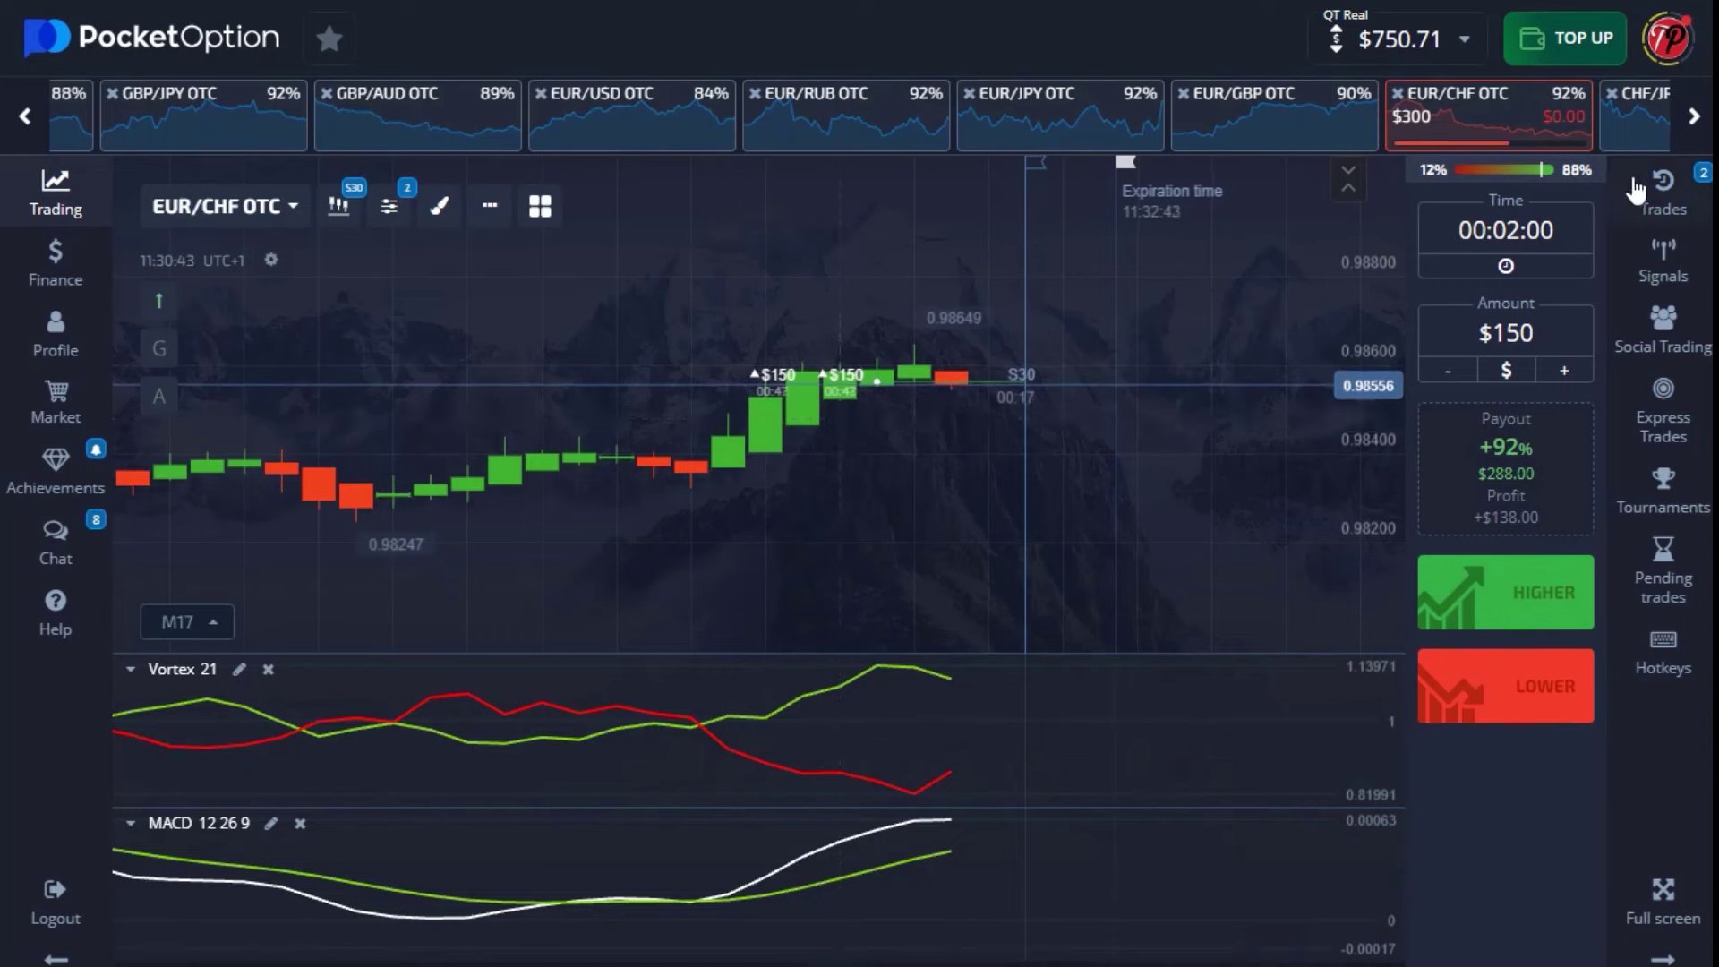
# Step: Show the trades list while both EUR/CHF Higher trades expire in profit, then hide it
pyautogui.click(1661, 183)
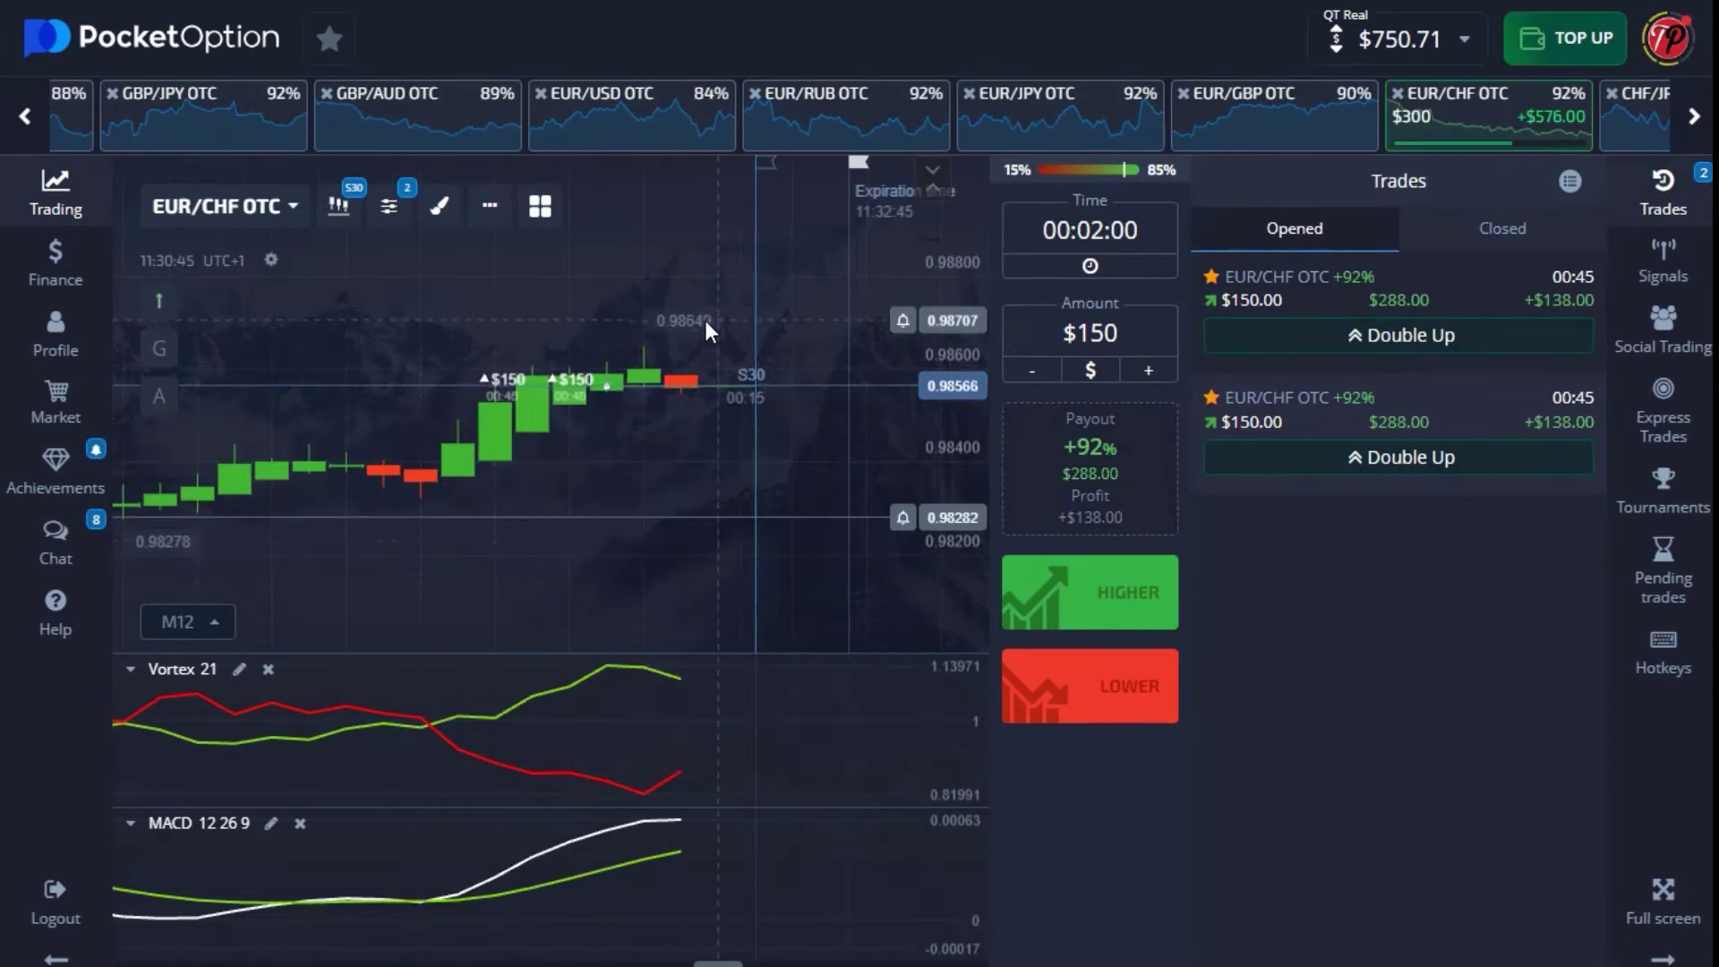
pyautogui.scroll(5, 705, 320)
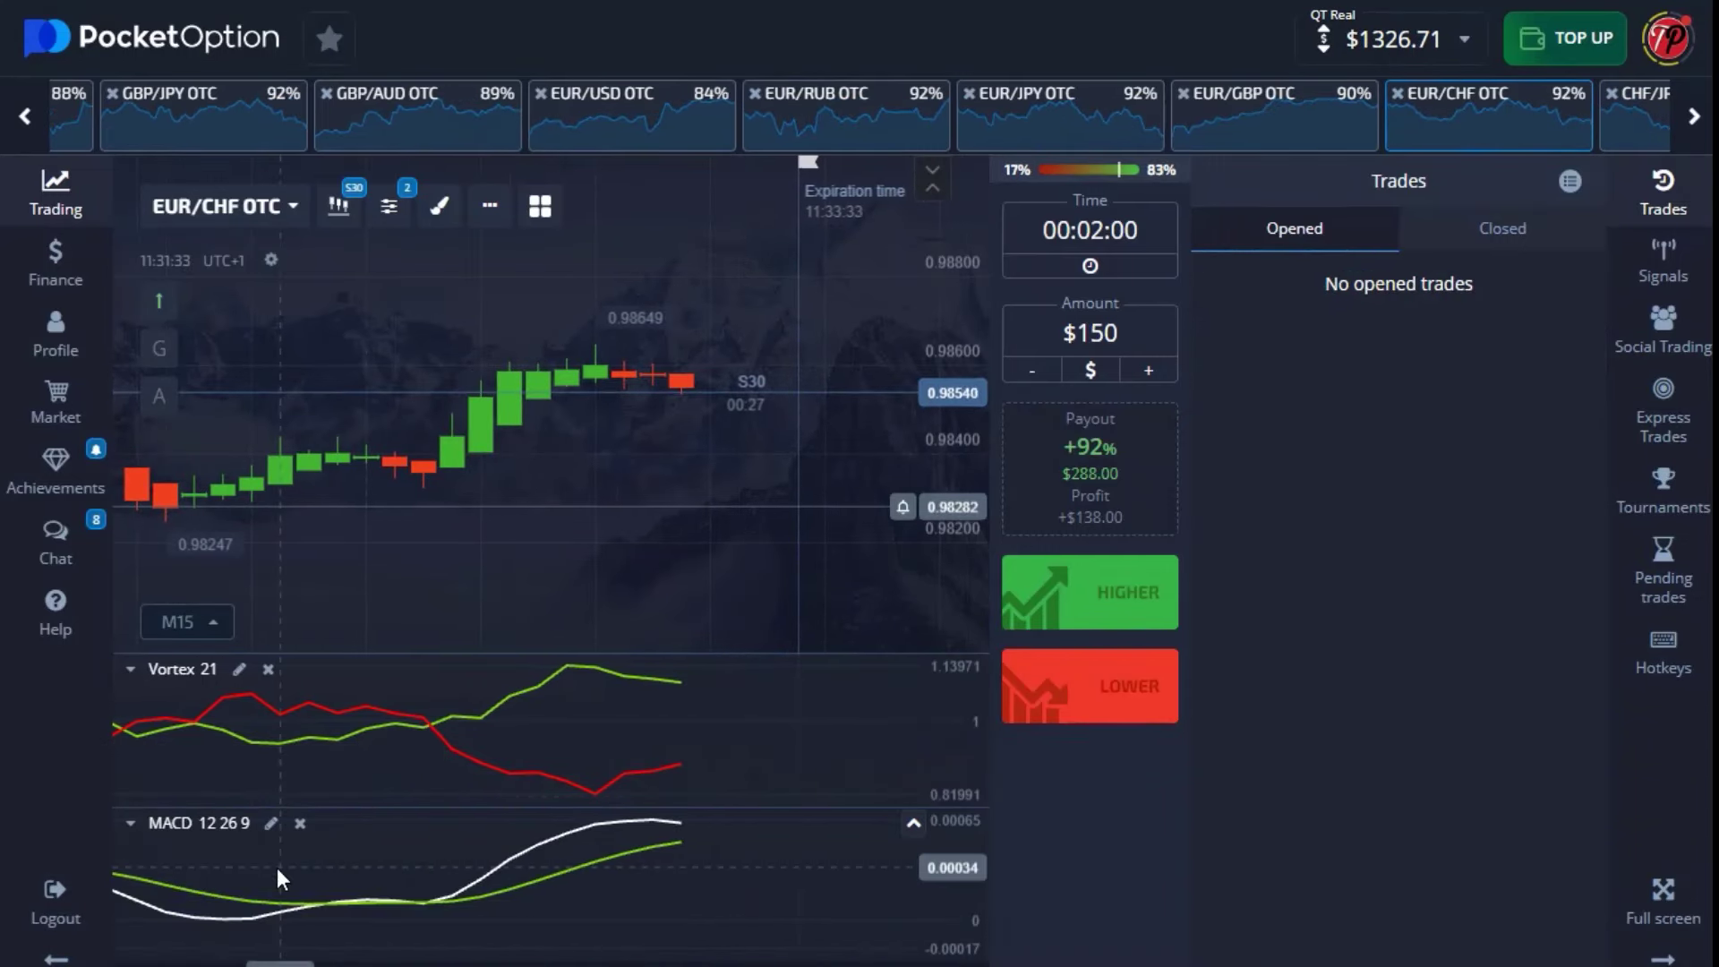
pyautogui.scroll(-3, 791, 444)
pyautogui.scroll(5, 791, 443)
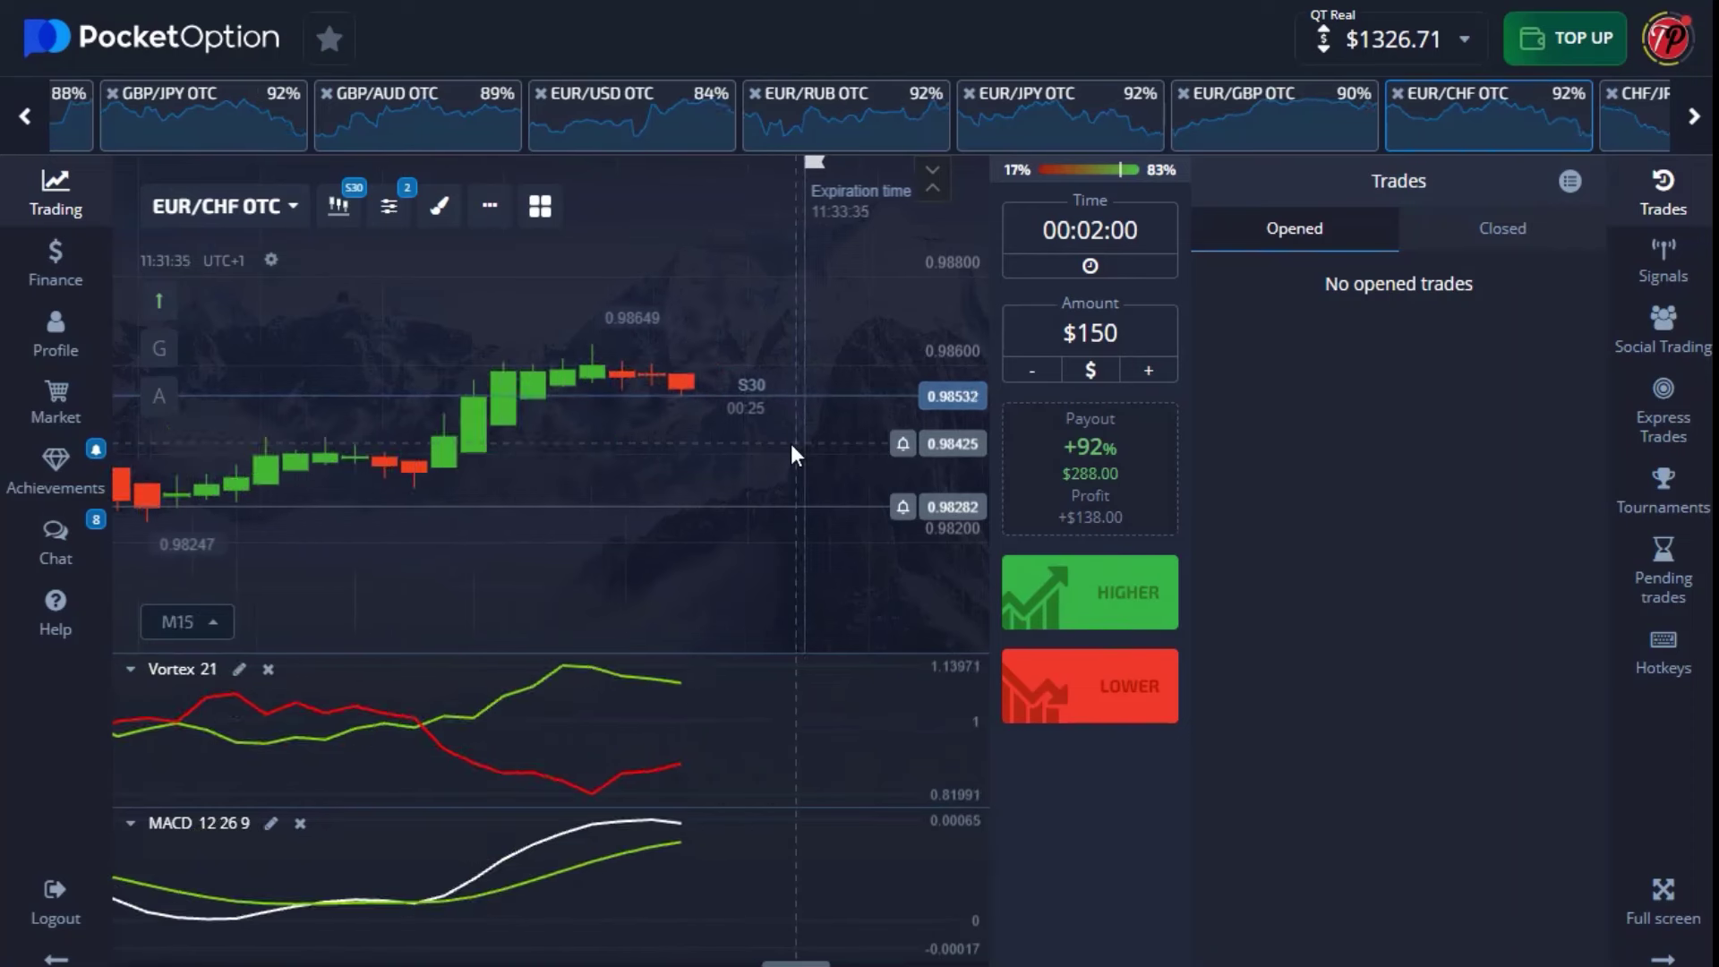
pyautogui.scroll(-2, 718, 476)
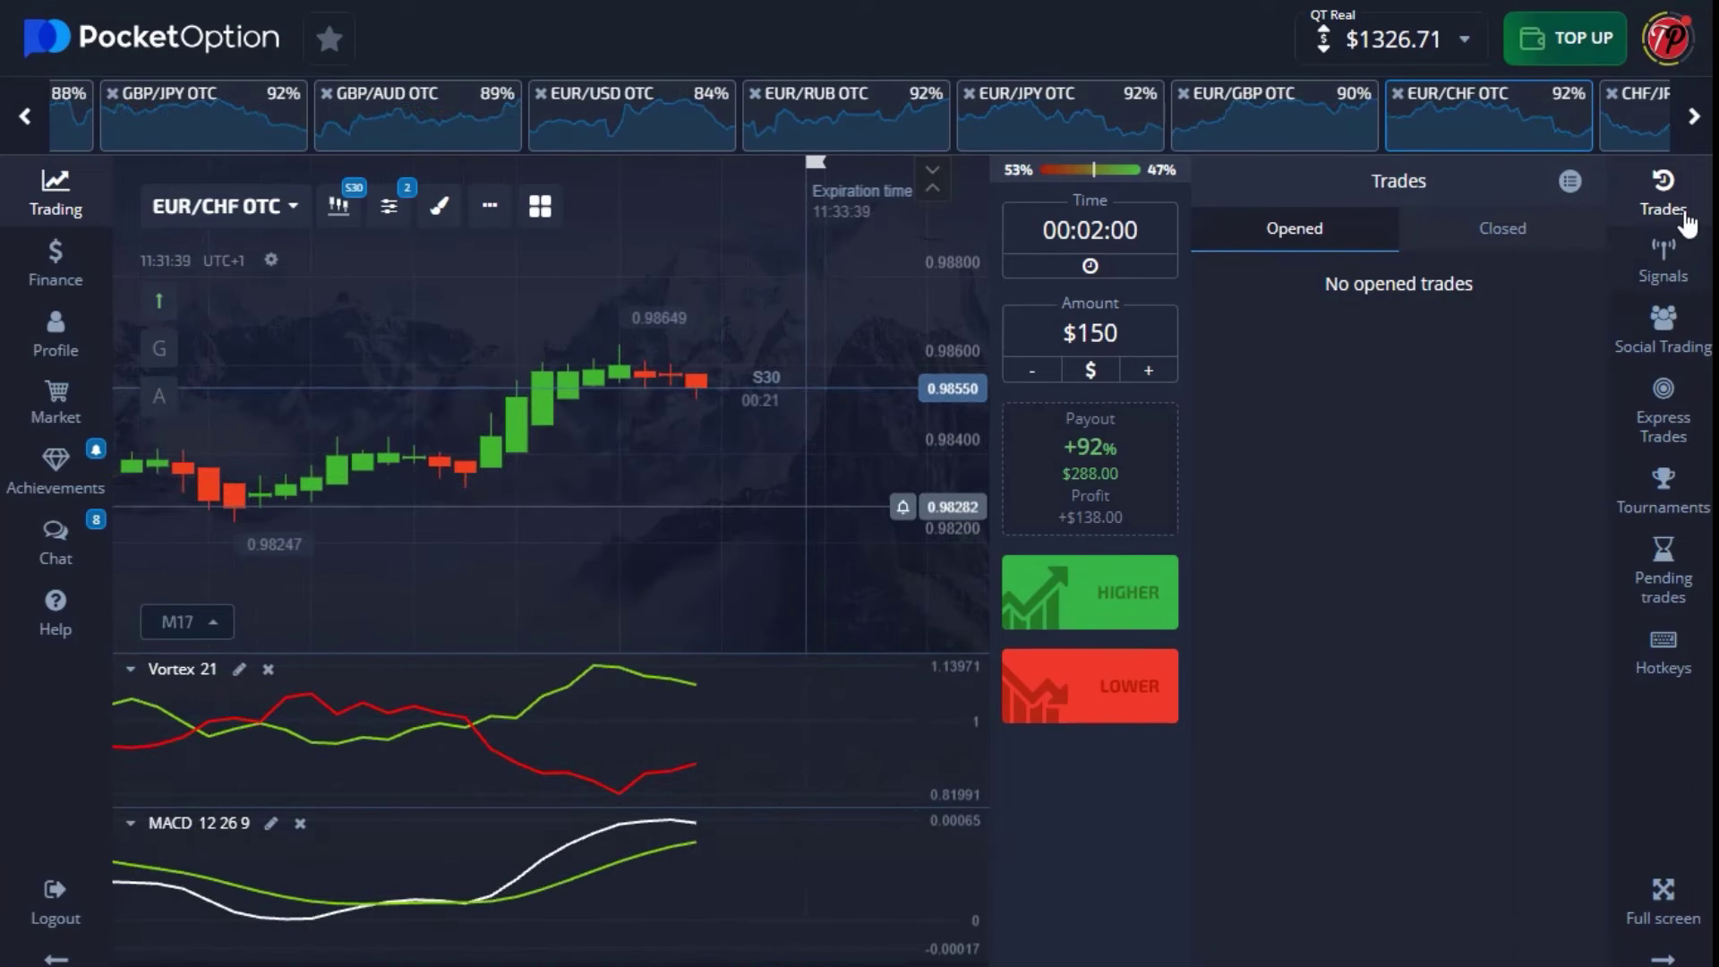
pyautogui.click(1663, 190)
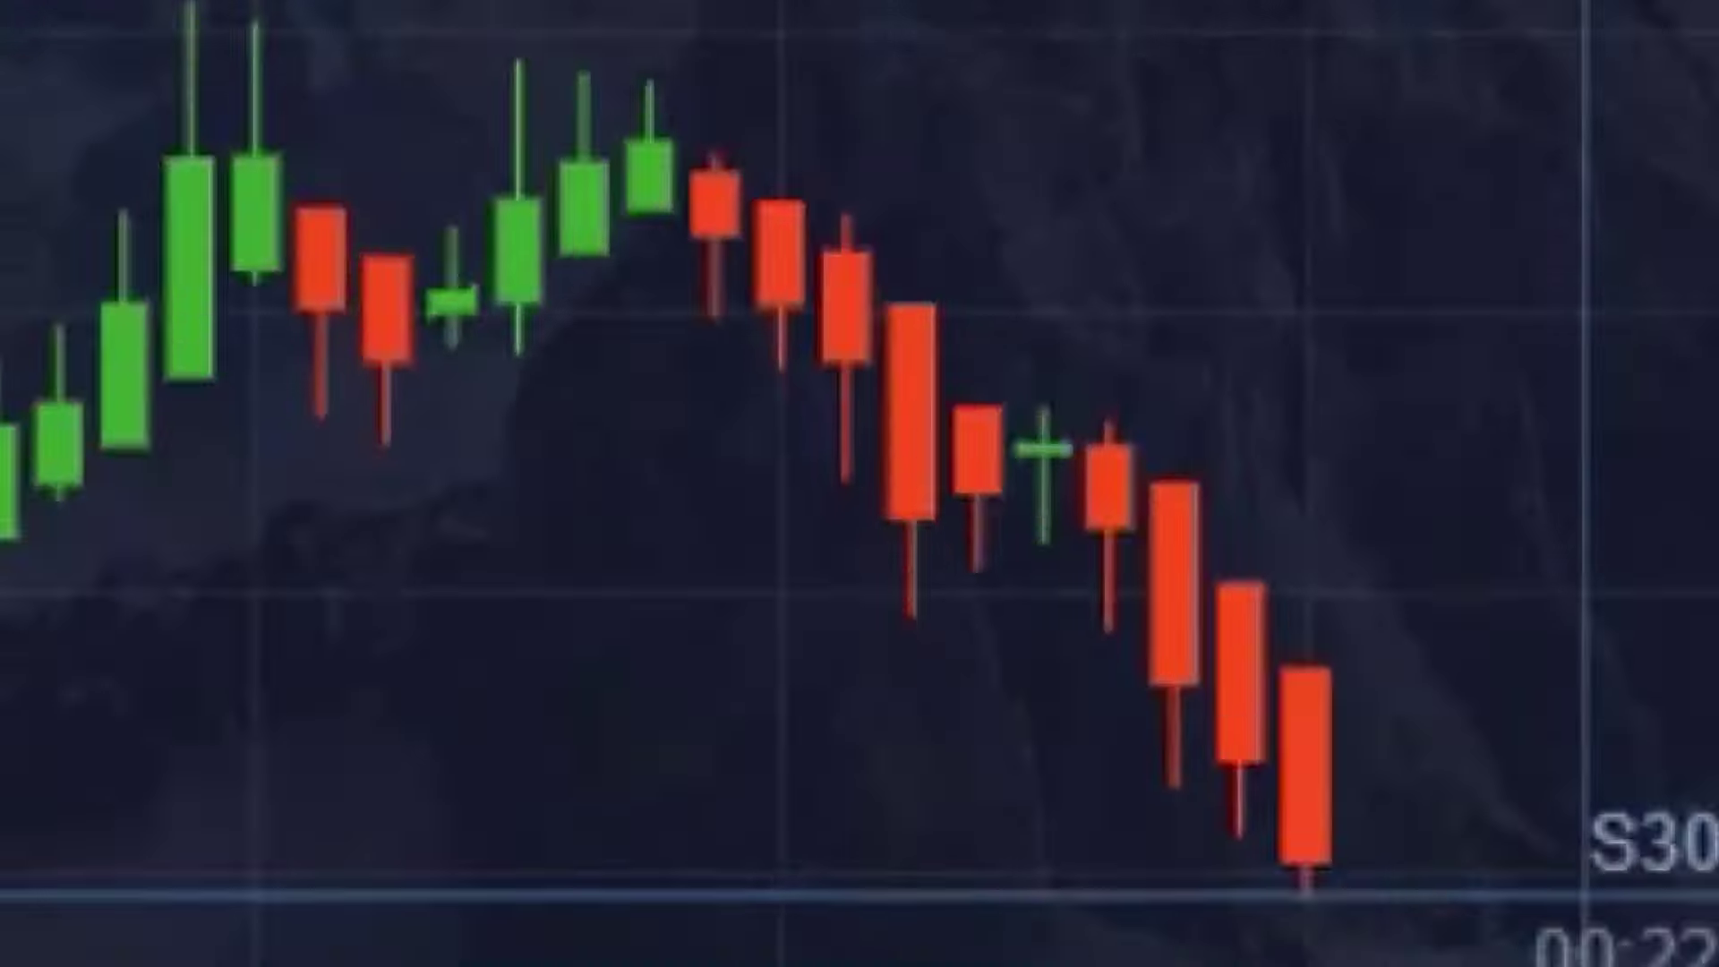